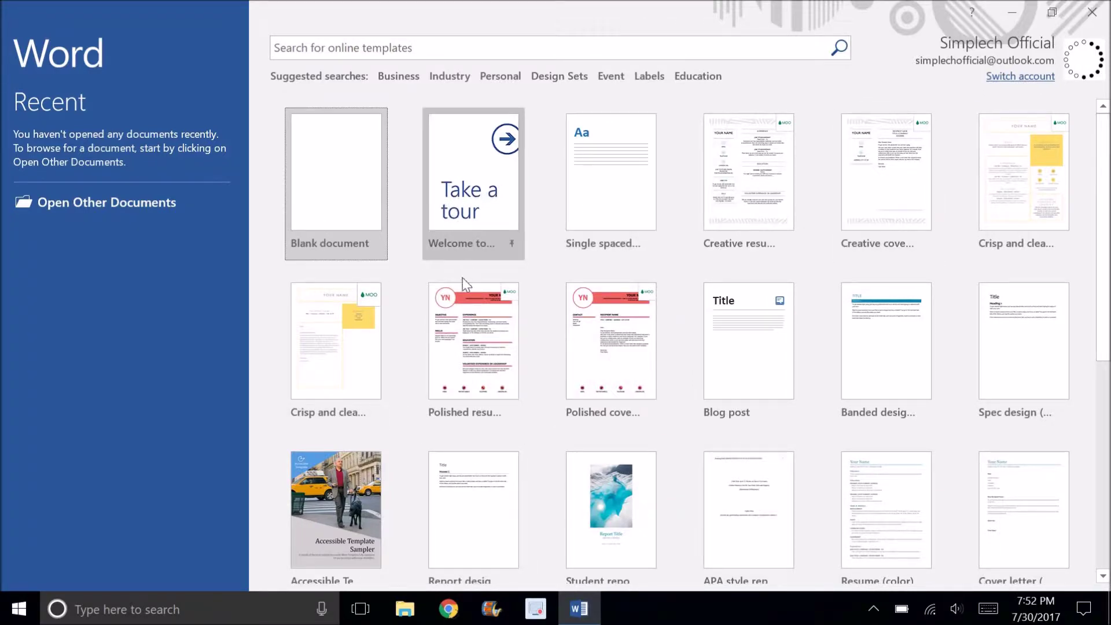
Look over the available templates and create a new blank document.
{"action": "scroll", "coordinate": [502, 351], "scroll_direction": "down", "scroll_amount": 5}
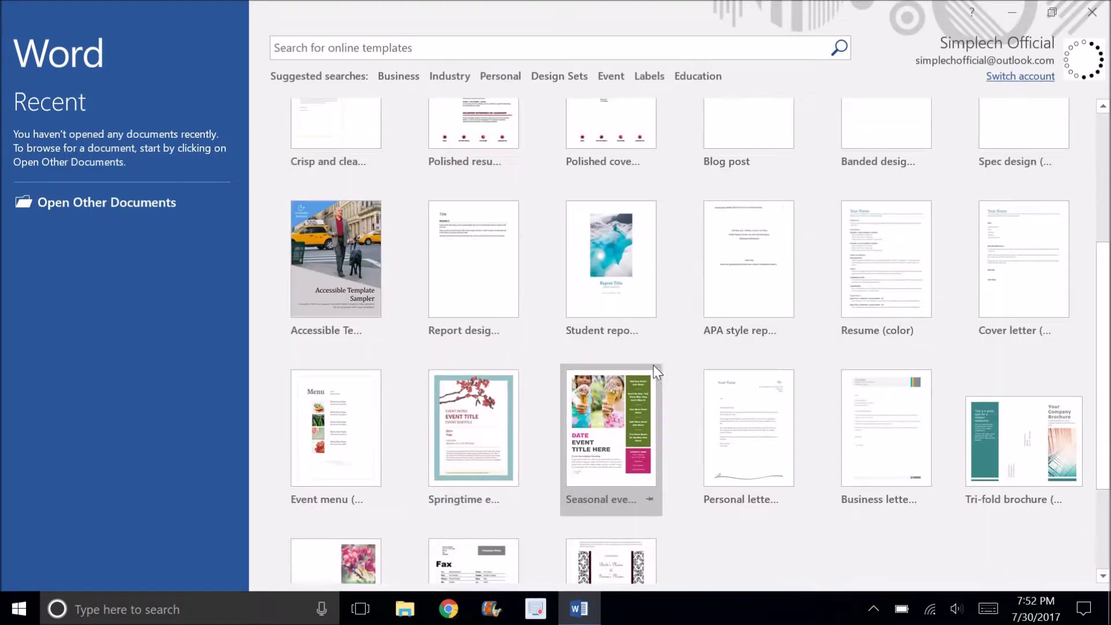
{"action": "scroll", "coordinate": [359, 248], "scroll_direction": "up", "scroll_amount": 5}
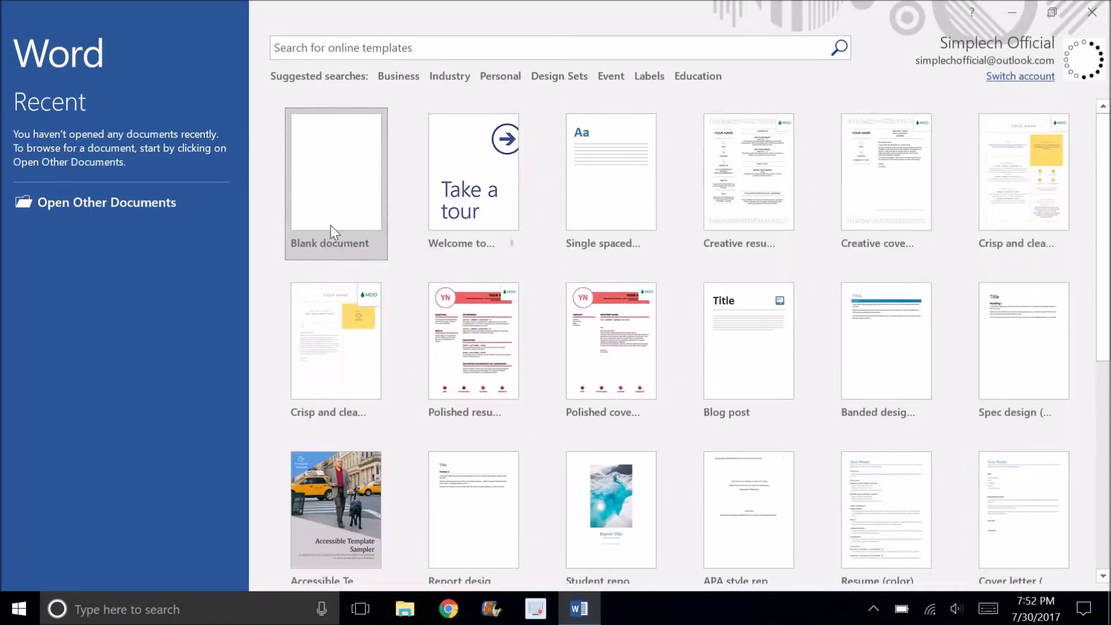
{"action": "left_click", "coordinate": [327, 224]}
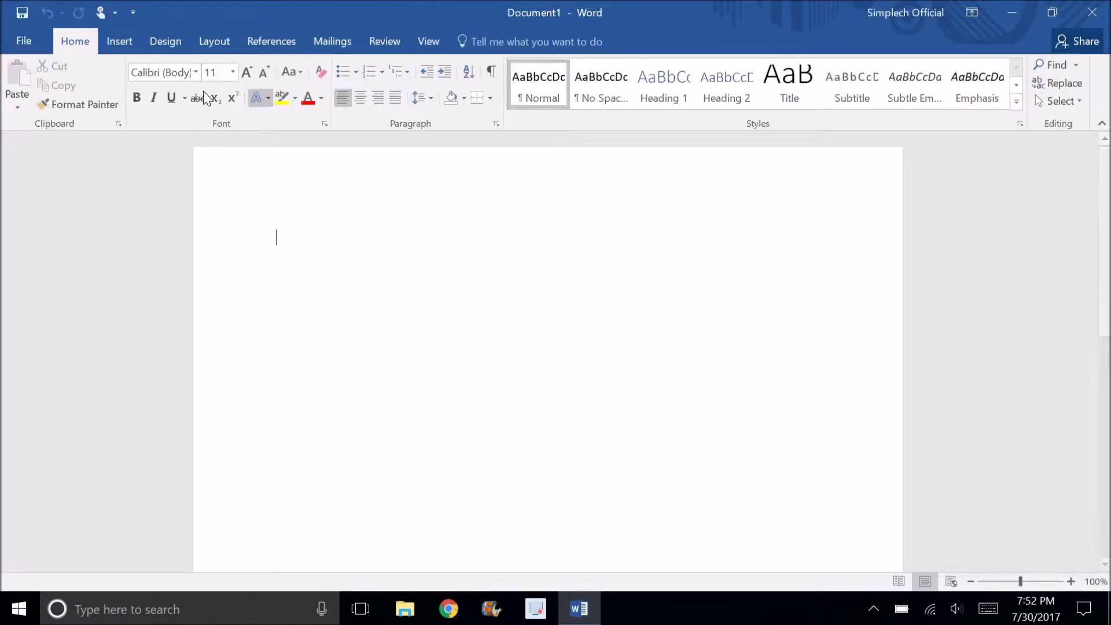
Examine the list of available fonts through to its end and close it without choosing one.
{"action": "left_click", "coordinate": [197, 73]}
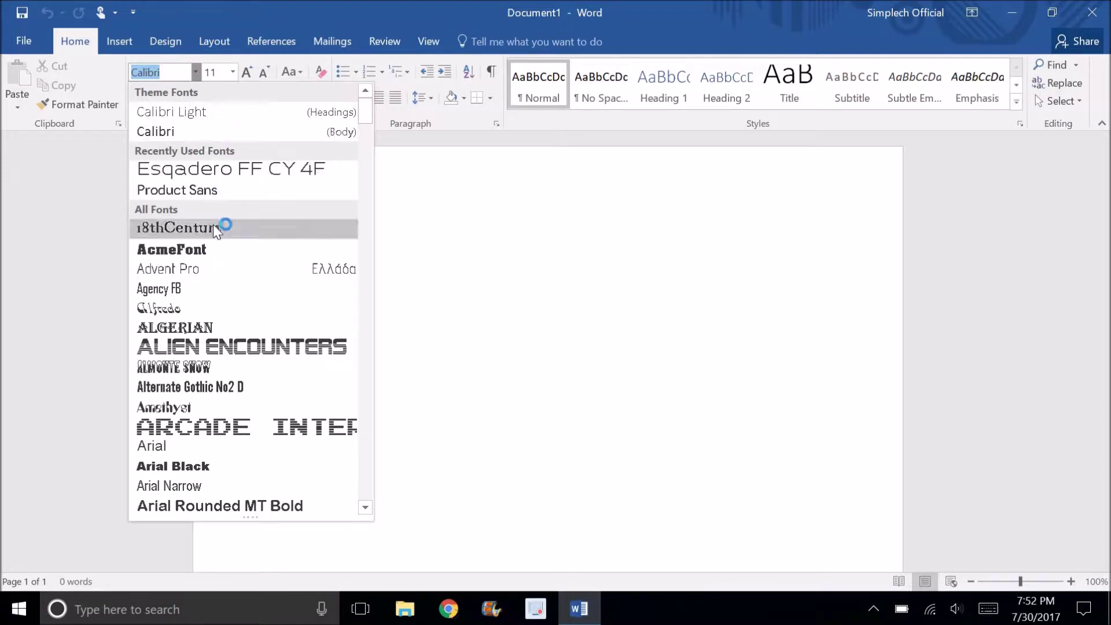
{"action": "scroll", "coordinate": [202, 243], "scroll_direction": "down", "scroll_amount": 8}
{"action": "scroll", "coordinate": [257, 237], "scroll_direction": "down", "scroll_amount": 20}
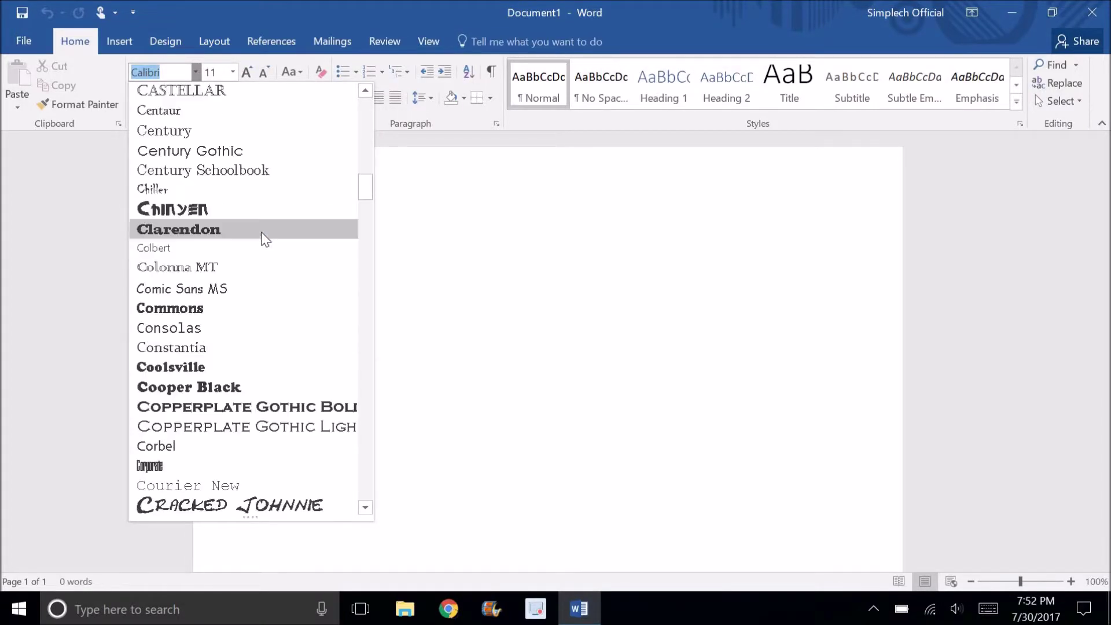
{"action": "scroll", "coordinate": [272, 289], "scroll_direction": "down", "scroll_amount": 6}
{"action": "scroll", "coordinate": [272, 276], "scroll_direction": "up", "scroll_amount": 6}
{"action": "scroll", "coordinate": [272, 277], "scroll_direction": "down", "scroll_amount": 10}
{"action": "left_click_drag", "start_coordinate": [363, 287], "coordinate": [364, 511]}
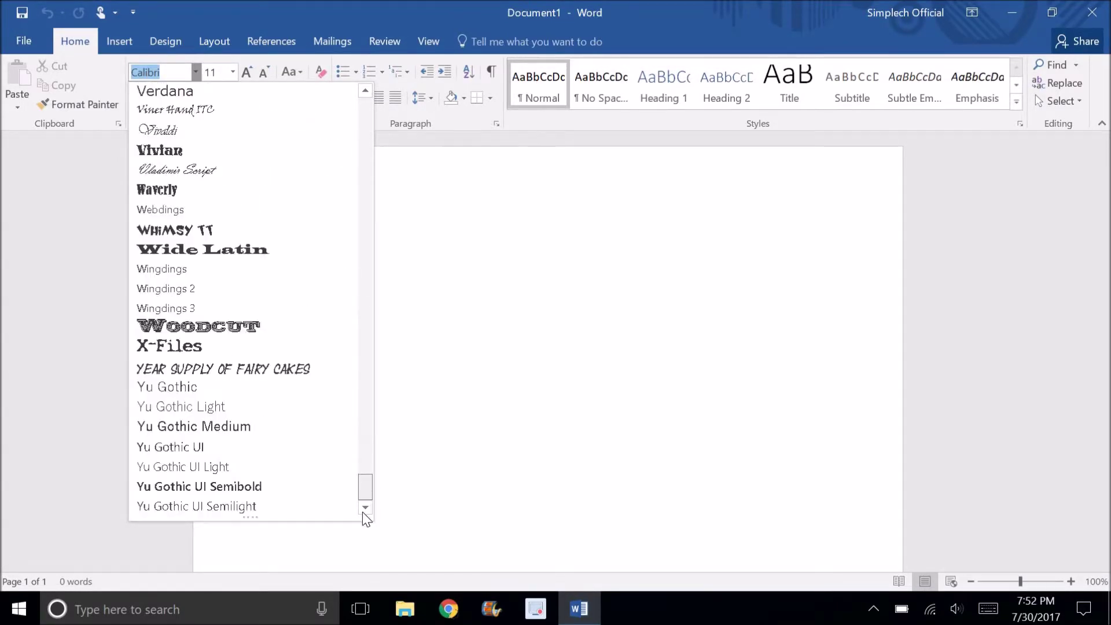
{"action": "left_click", "coordinate": [530, 190]}
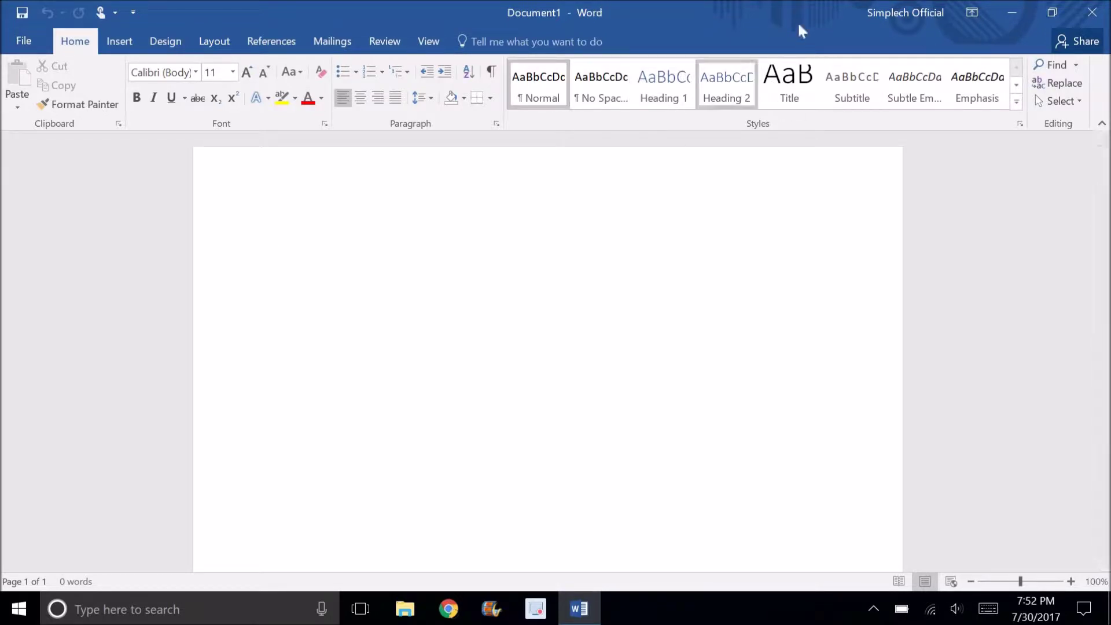
Apply the Title style to the first line and enter the text "Title".
{"action": "left_click", "coordinate": [808, 78]}
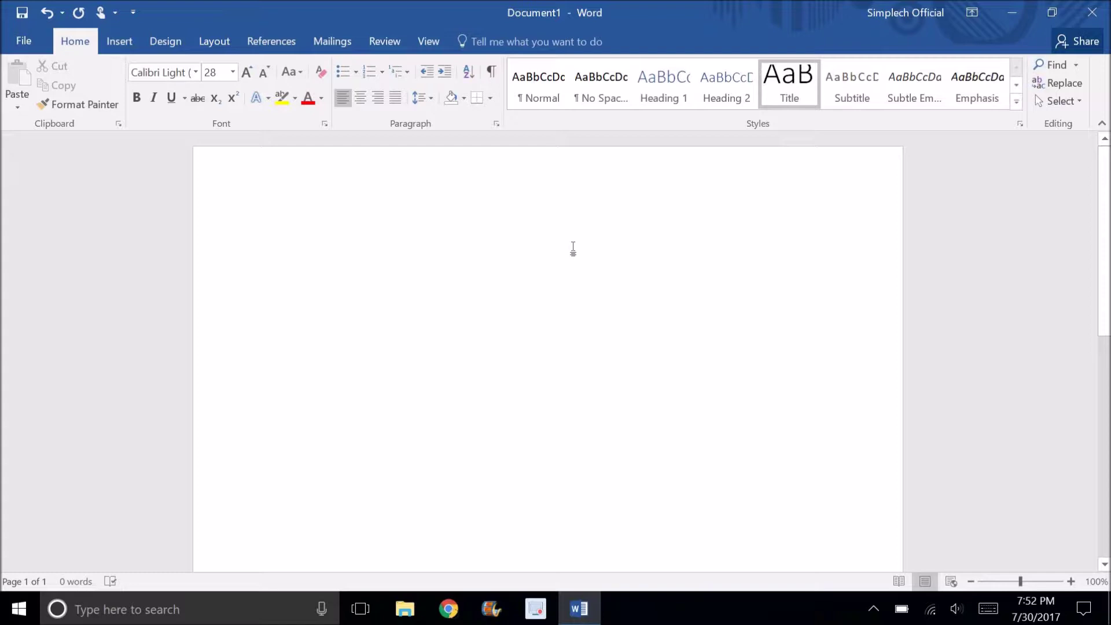
{"action": "type", "text": "Title"}
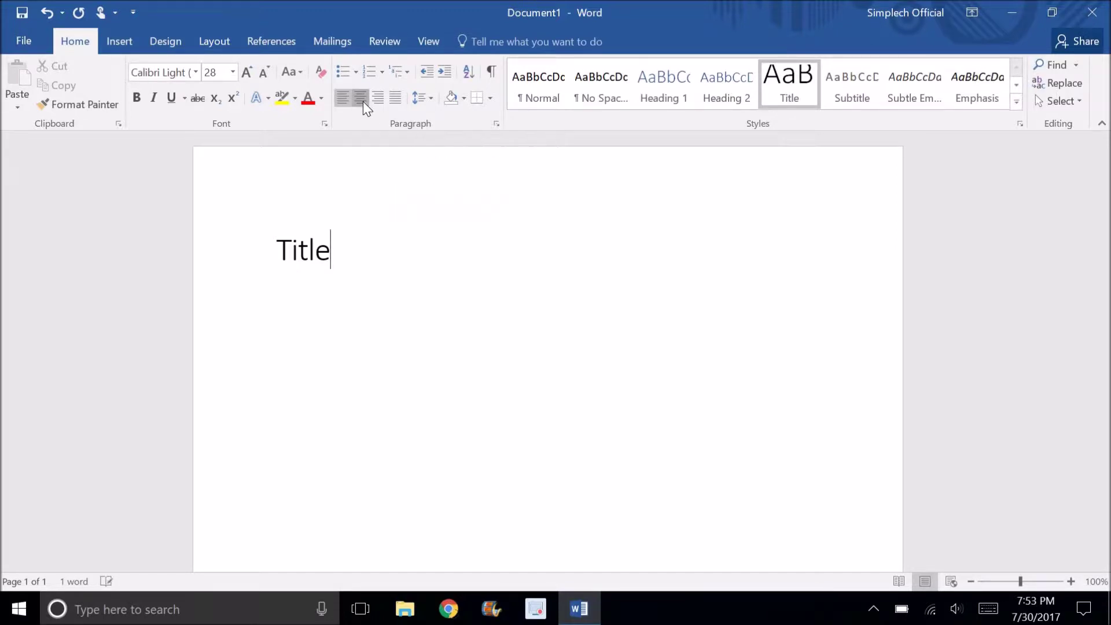
Try centred, right and justified alignment on the title line, and finish with it centred.
{"action": "left_click", "coordinate": [362, 102]}
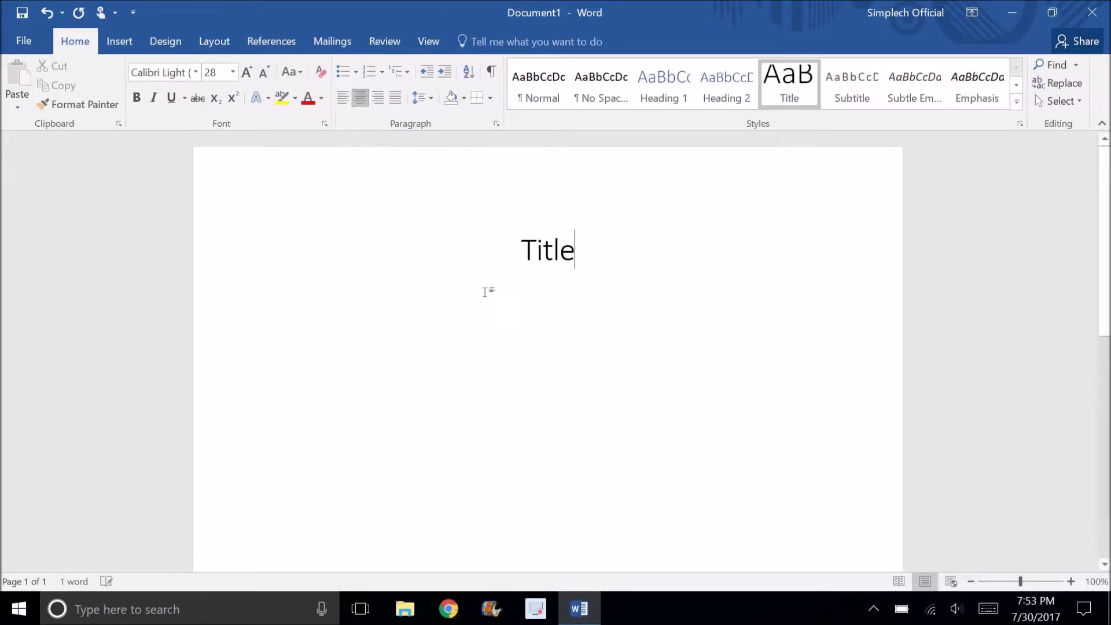
{"action": "left_click", "coordinate": [380, 99]}
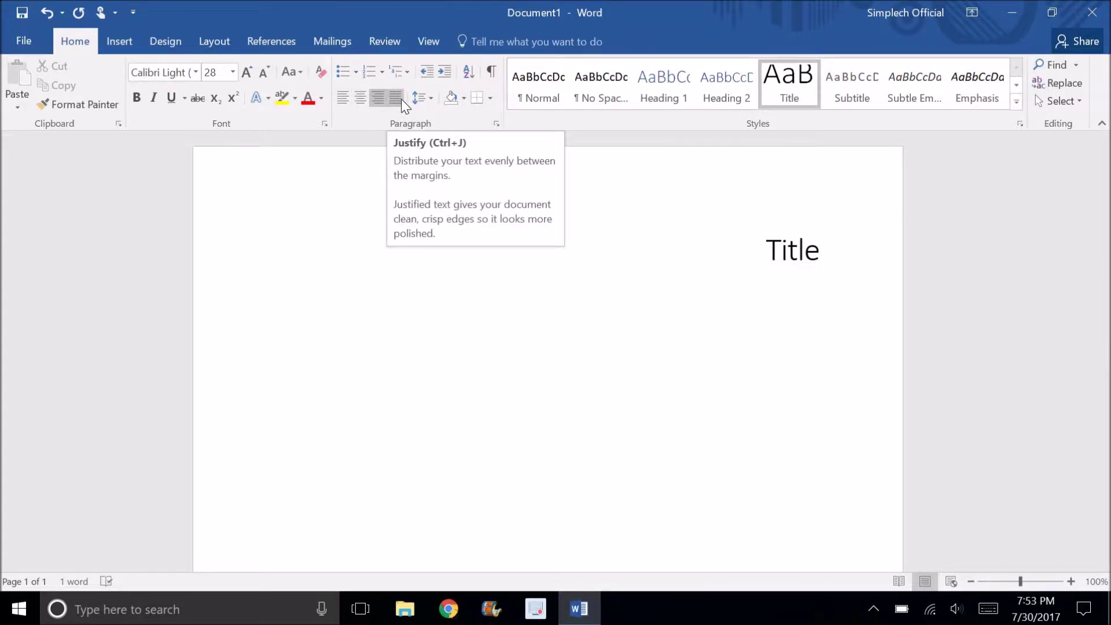
{"action": "left_click", "coordinate": [401, 99]}
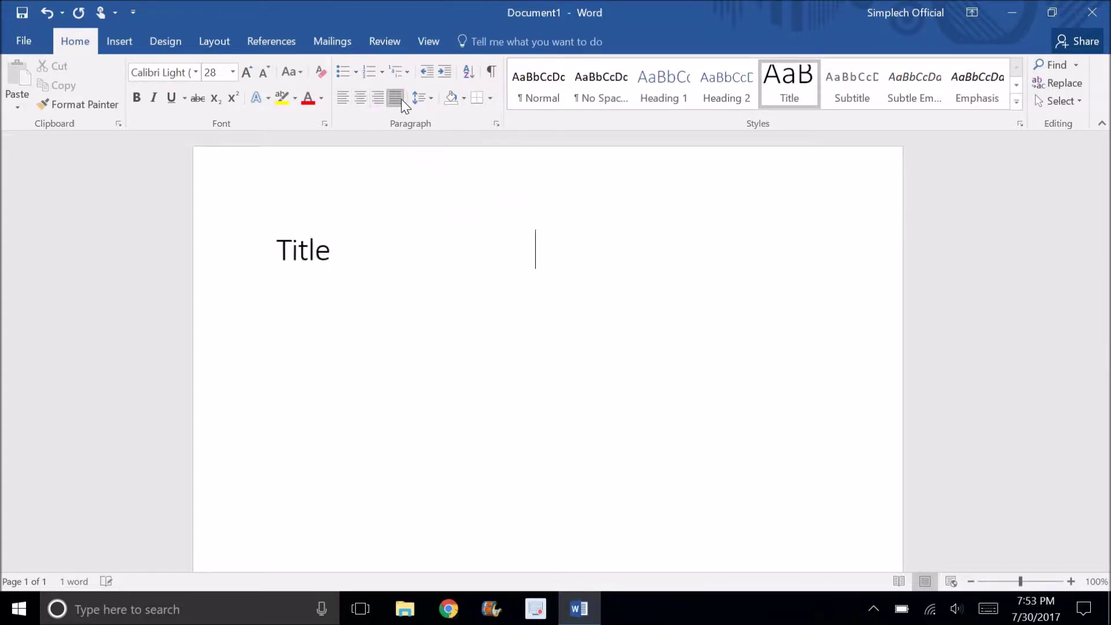
{"action": "left_click", "coordinate": [361, 100]}
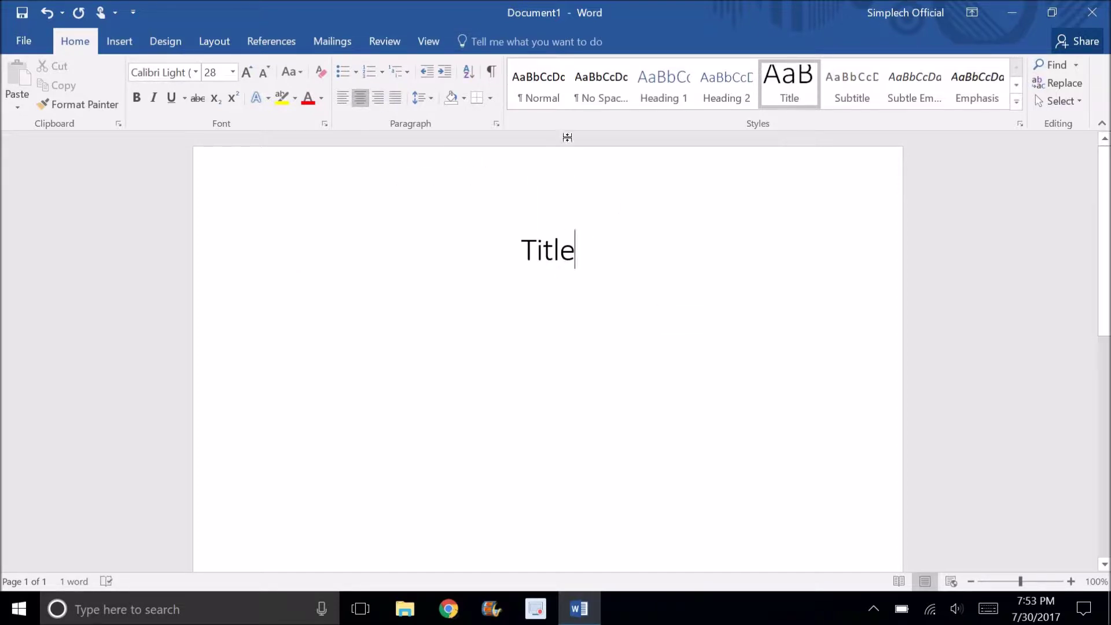
Reformat the title line in the Normal style at font size 24, centred on the page.
{"action": "left_click", "coordinate": [551, 98]}
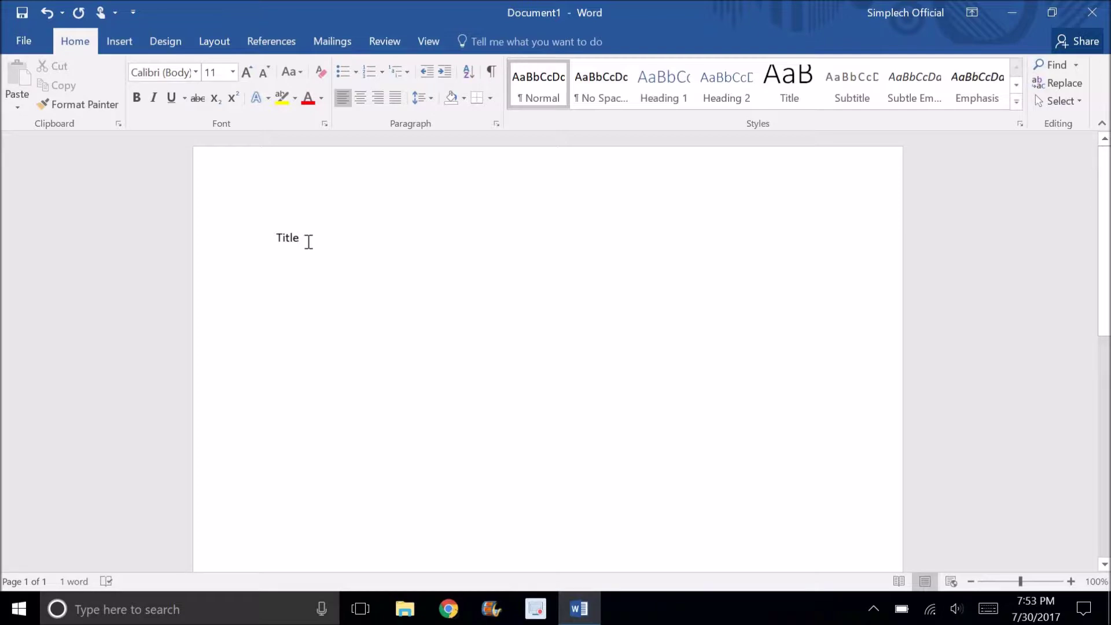
{"action": "left_click_drag", "start_coordinate": [298, 242], "coordinate": [268, 249]}
{"action": "left_click", "coordinate": [303, 239]}
{"action": "key", "text": "shift+Left"}
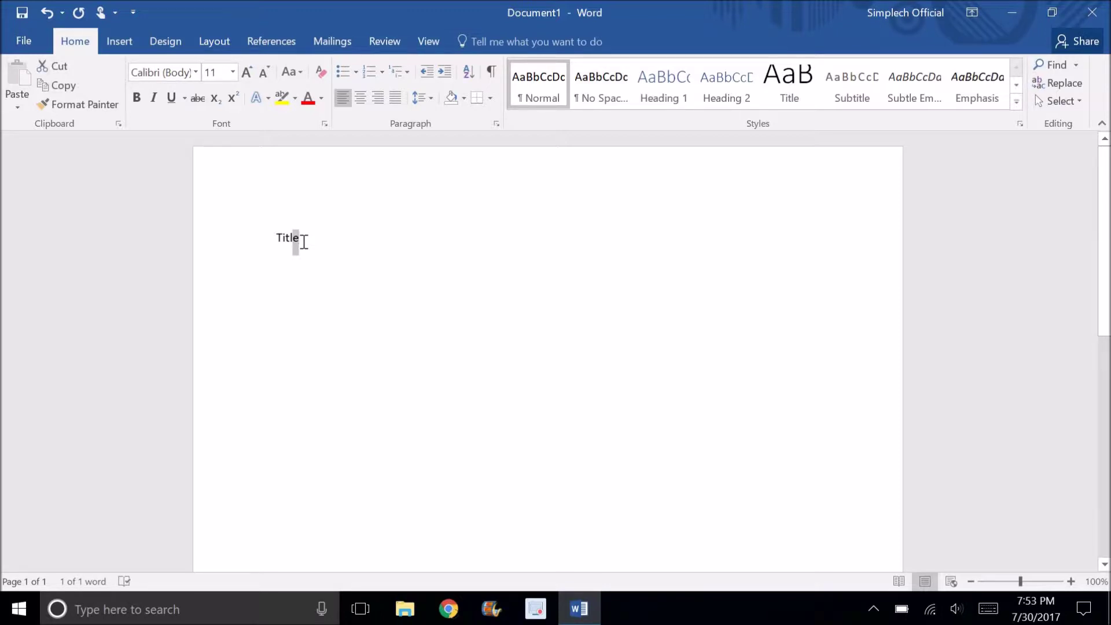
{"action": "triple_click", "coordinate": [303, 242]}
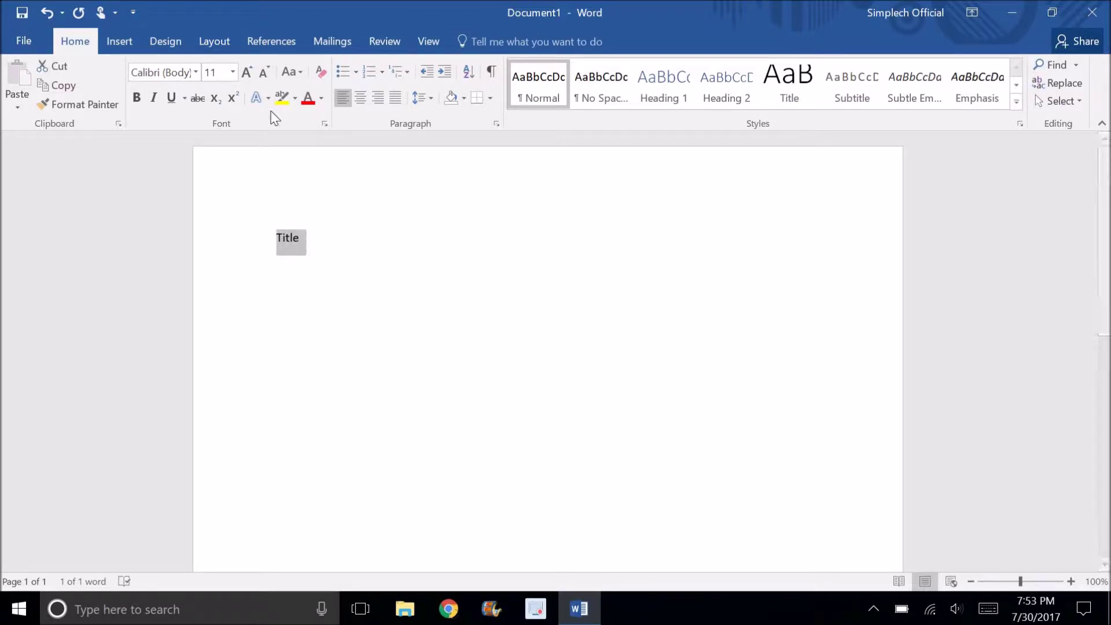
{"action": "left_click", "coordinate": [233, 73]}
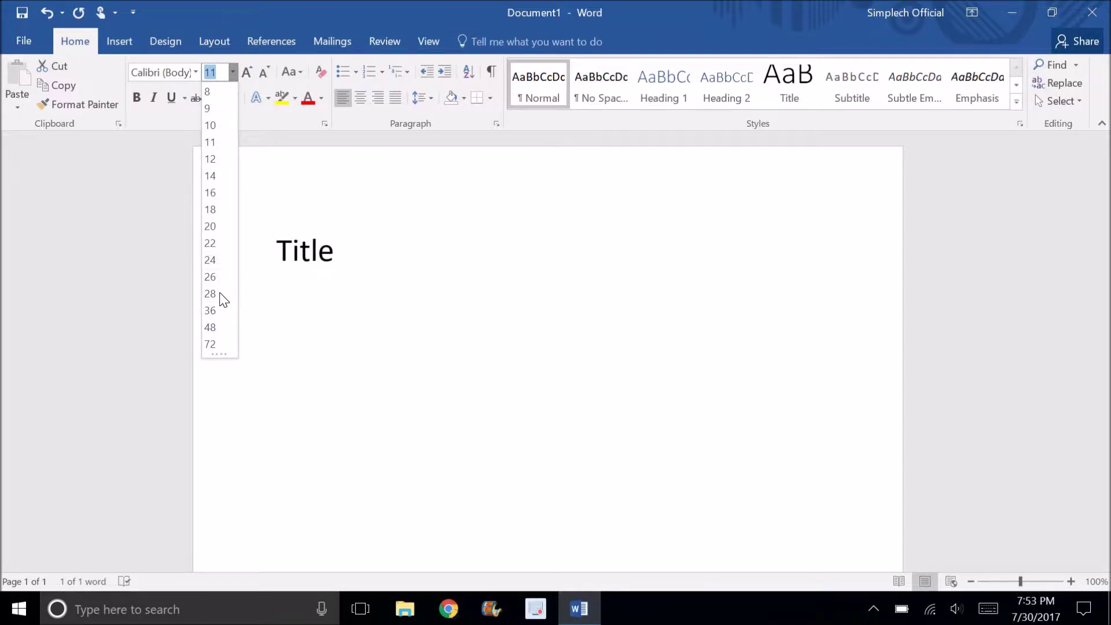
{"action": "left_click", "coordinate": [210, 259]}
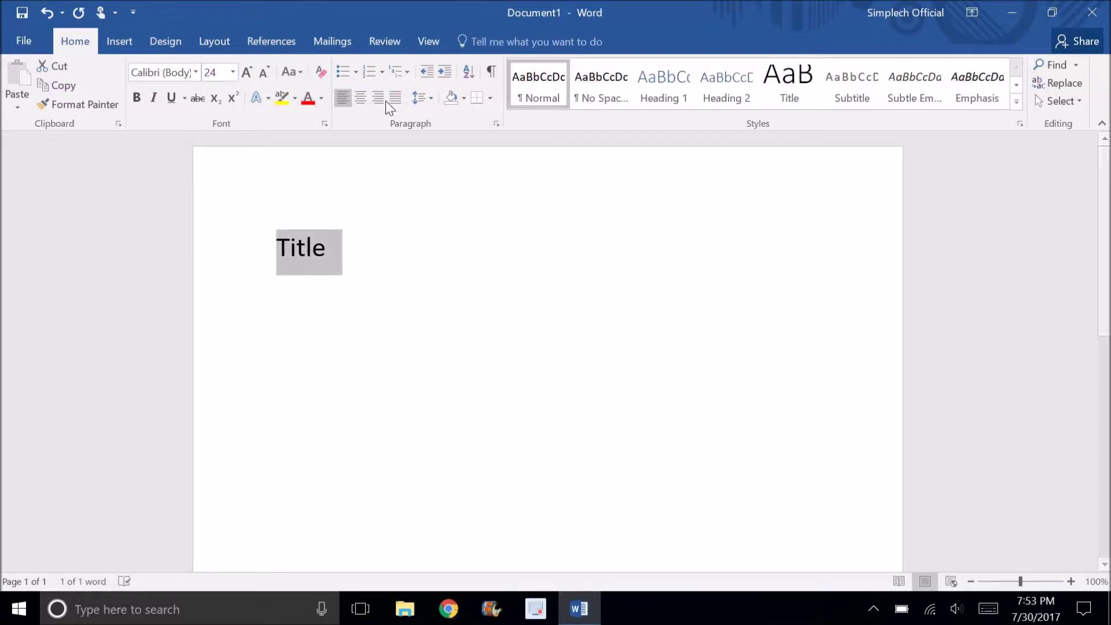
{"action": "left_click", "coordinate": [359, 97]}
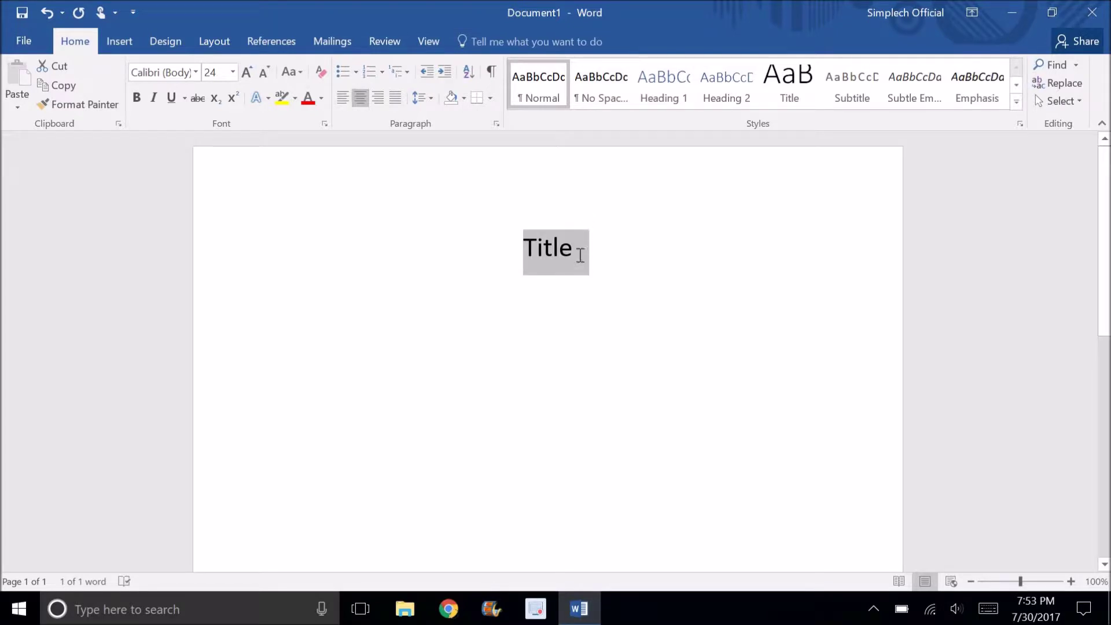
Colour the title text red and deselect it.
{"action": "left_click", "coordinate": [578, 247]}
{"action": "mouse_move", "coordinate": [552, 257]}
{"action": "left_mouse_down"}
{"action": "mouse_move", "coordinate": [530, 270]}
{"action": "mouse_move", "coordinate": [539, 265]}
{"action": "left_mouse_up"}
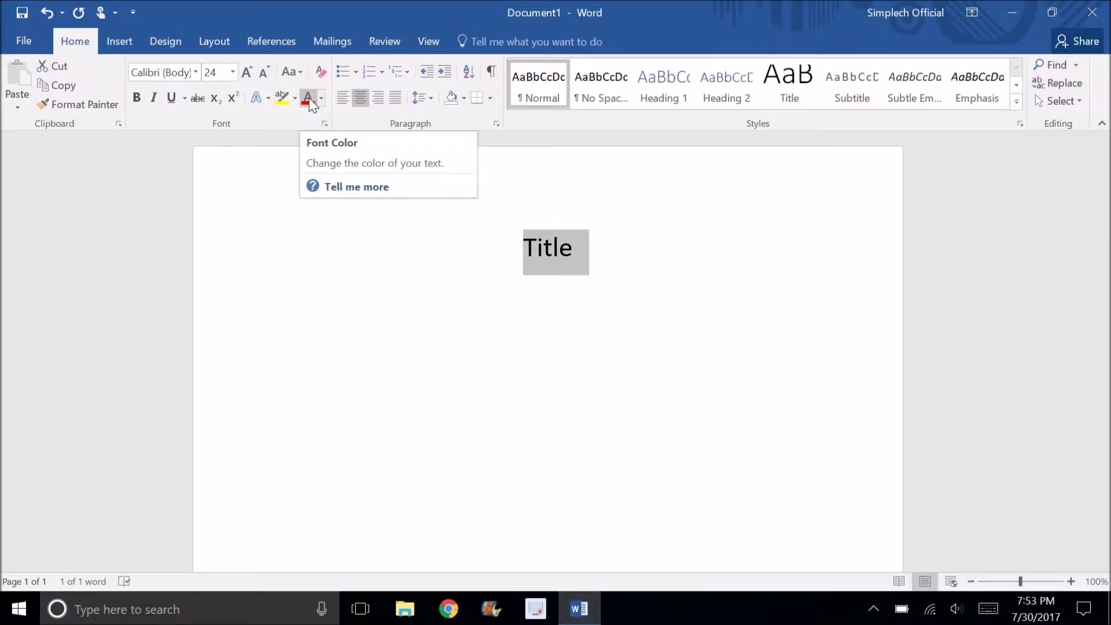
{"action": "left_click", "coordinate": [309, 98]}
{"action": "left_click", "coordinate": [541, 258]}
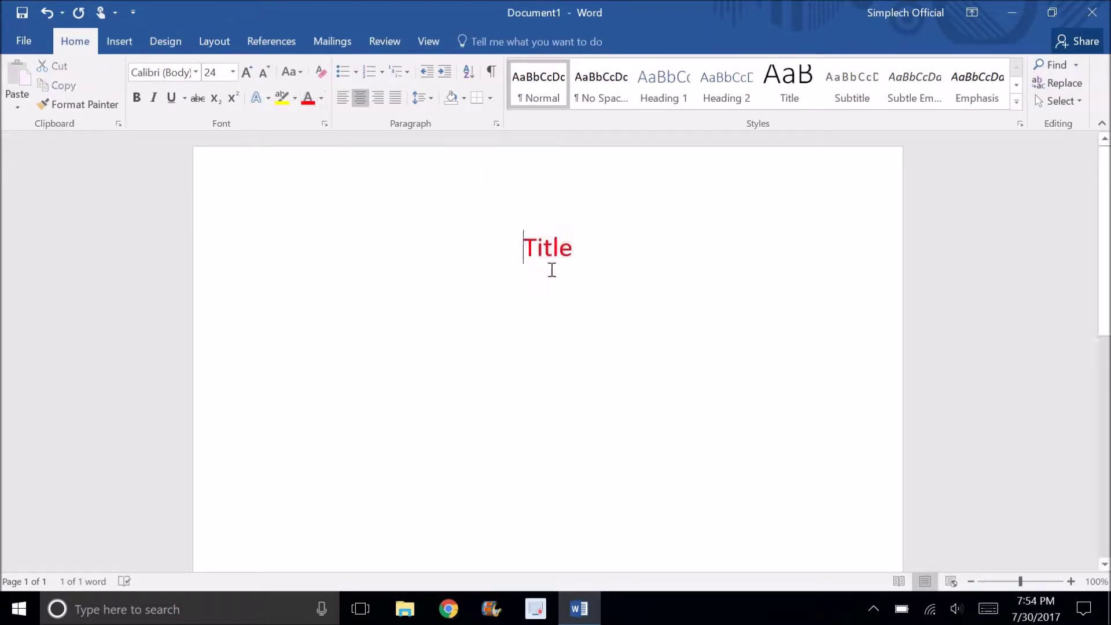
{"action": "key", "text": "Home"}
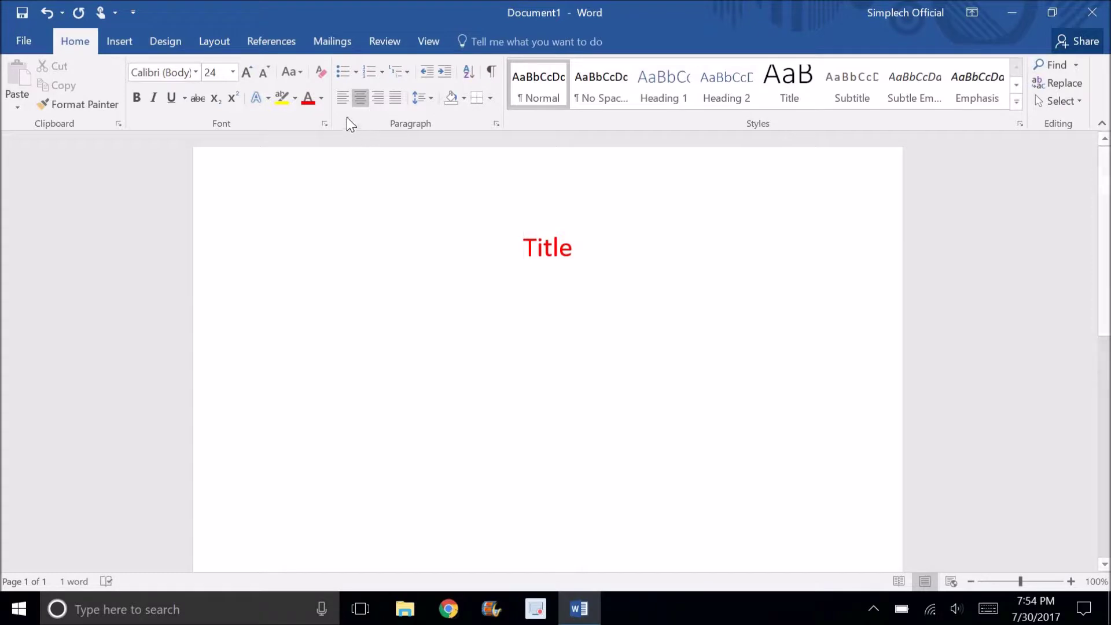
Choose the theme blue as font colour and apply it to the title text.
{"action": "left_click", "coordinate": [322, 101]}
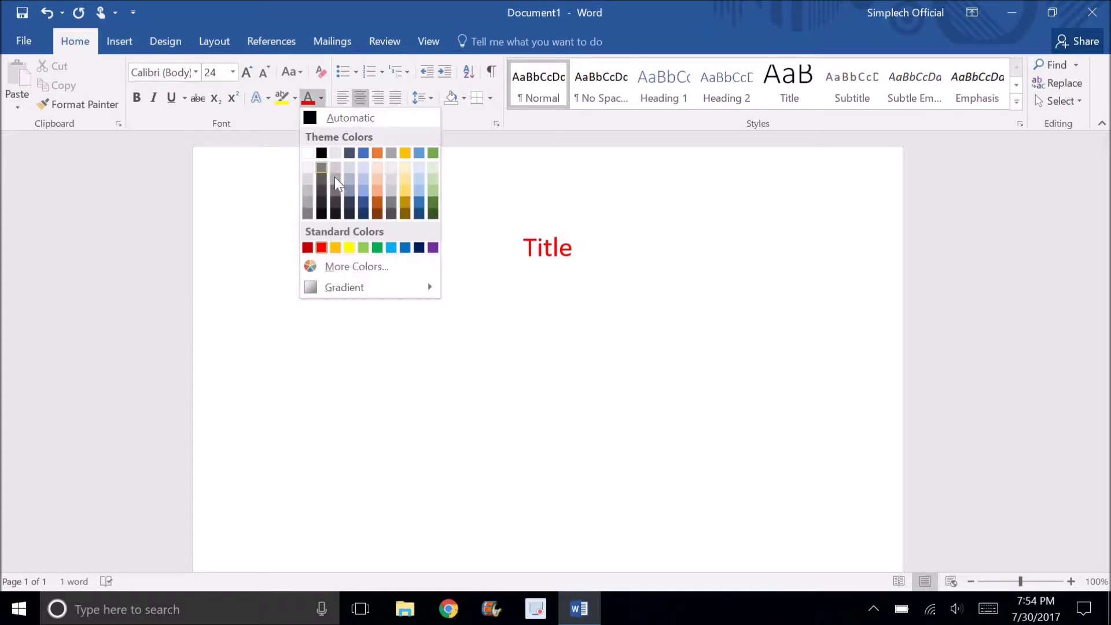
{"action": "left_click", "coordinate": [363, 151]}
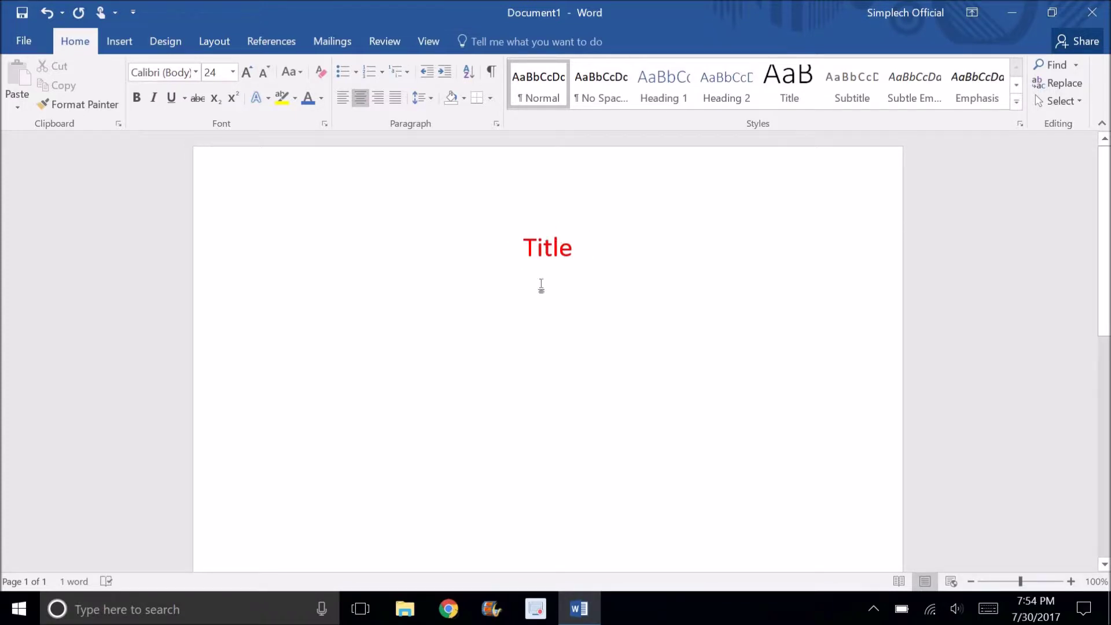
{"action": "left_click_drag", "start_coordinate": [570, 242], "coordinate": [521, 244]}
{"action": "left_click", "coordinate": [308, 97]}
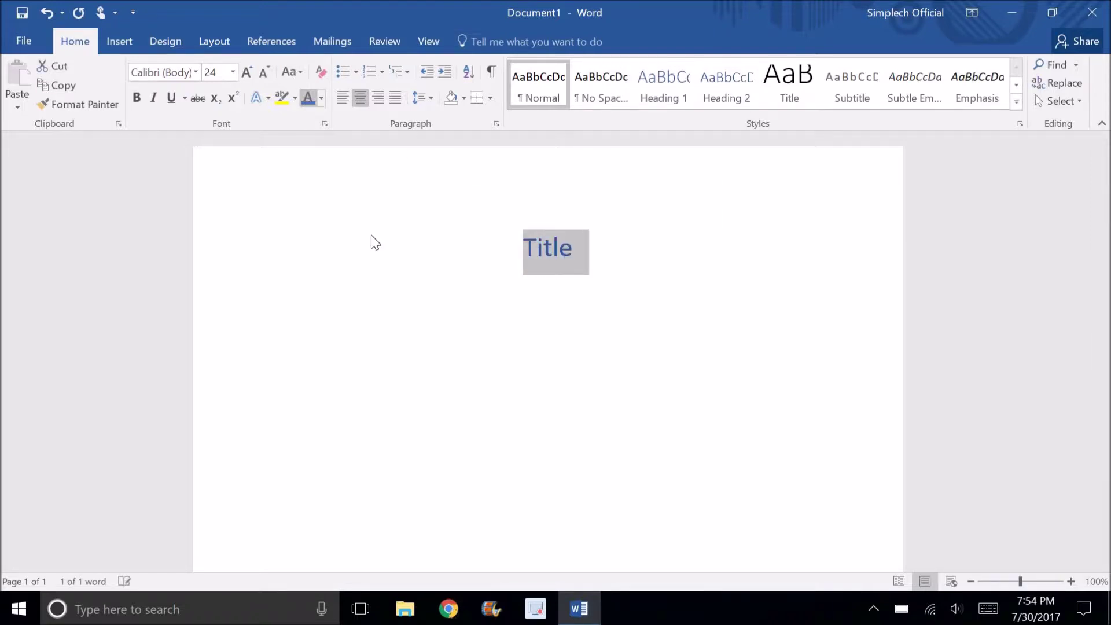
Set the title's font colour to black and preview the text effects without applying one.
{"action": "left_click", "coordinate": [321, 98]}
{"action": "left_click", "coordinate": [322, 154]}
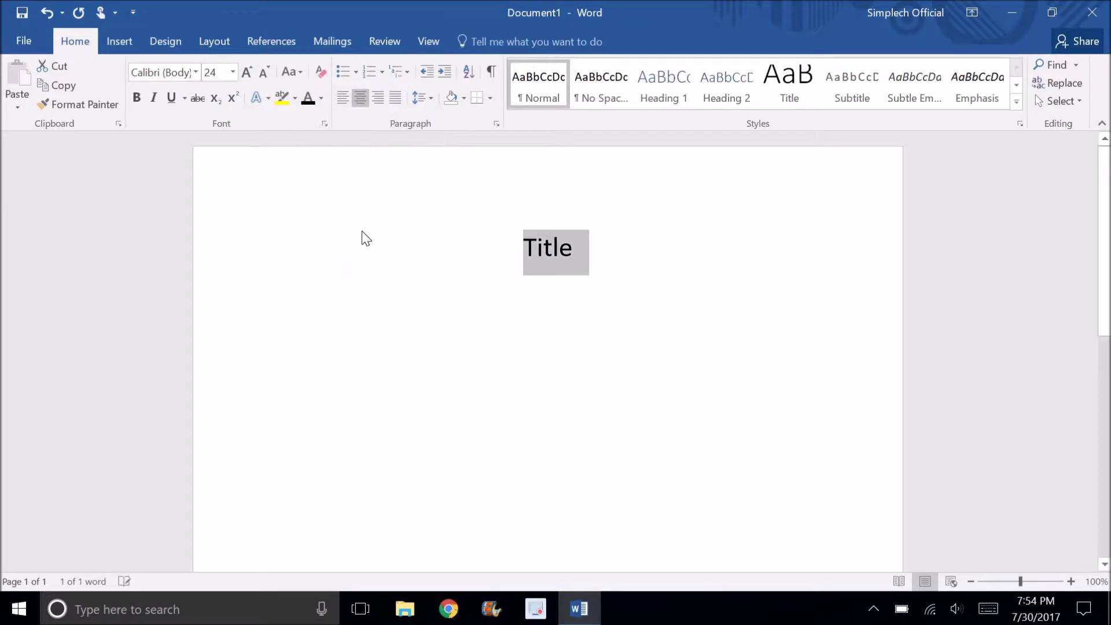
{"action": "left_click", "coordinate": [268, 99]}
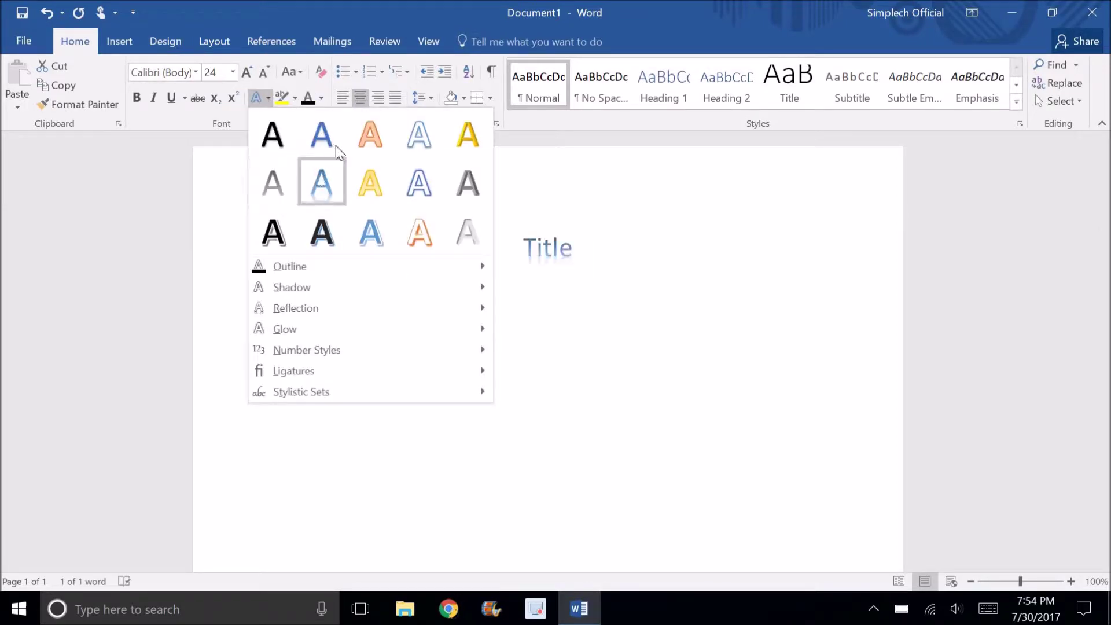
{"action": "left_click", "coordinate": [622, 408]}
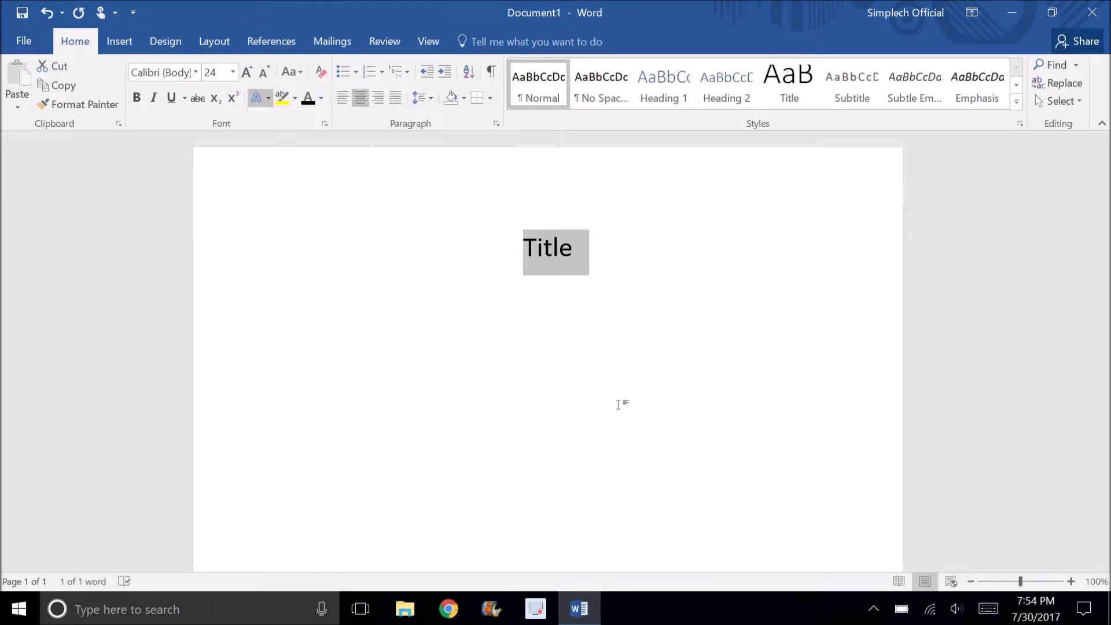
Start a new paragraph below the title, left-aligned with font size 14.
{"action": "left_click", "coordinate": [565, 273]}
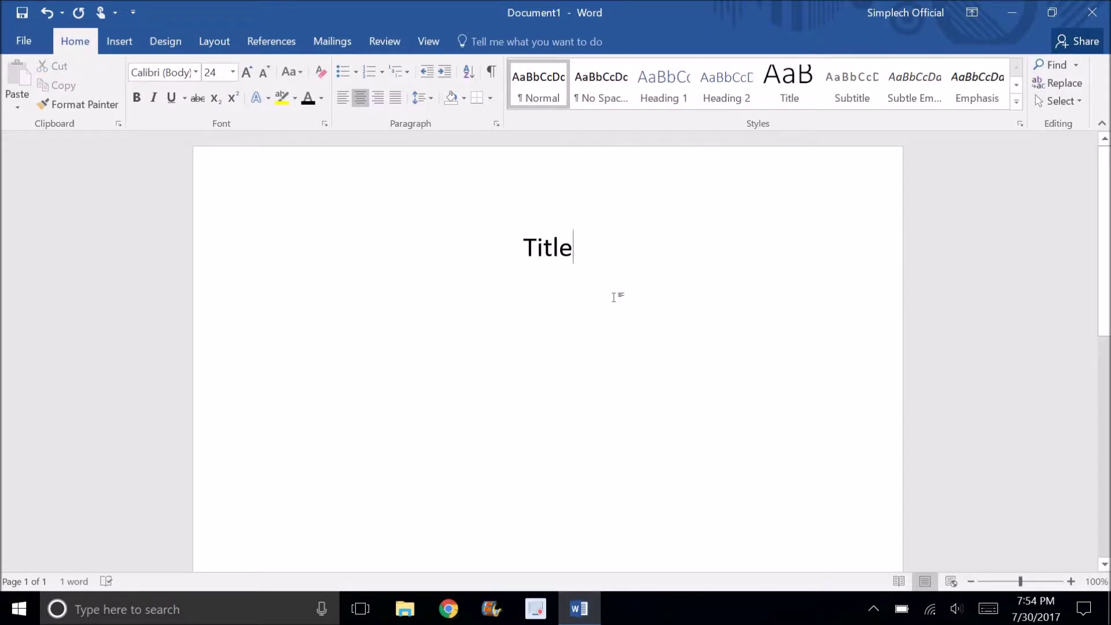
{"action": "key", "text": "Return"}
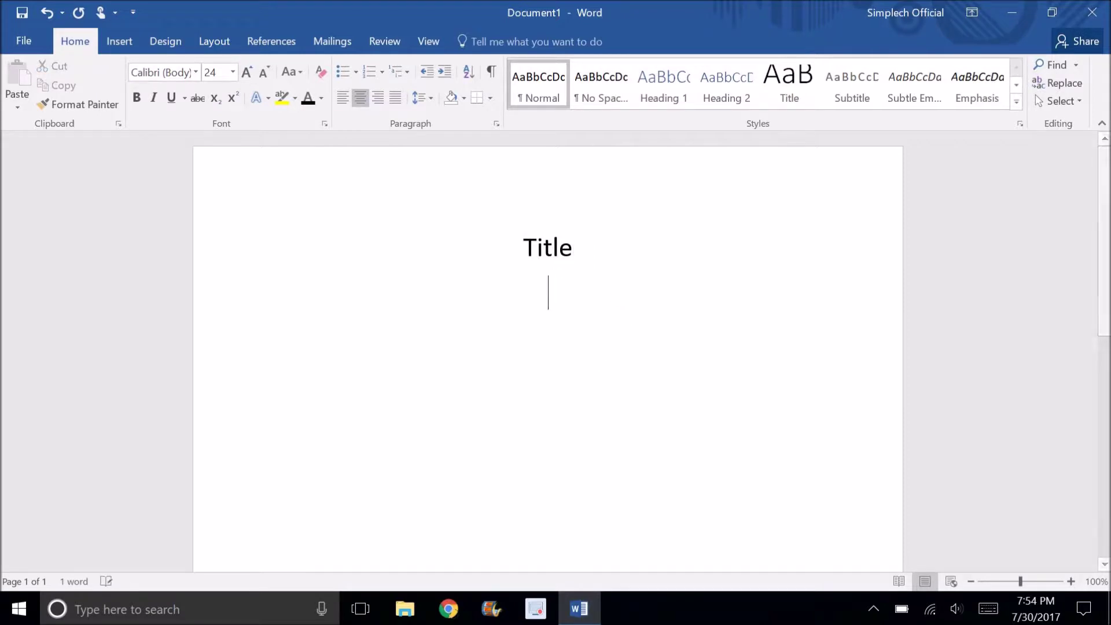
{"action": "left_click", "coordinate": [342, 99]}
{"action": "left_click", "coordinate": [233, 74]}
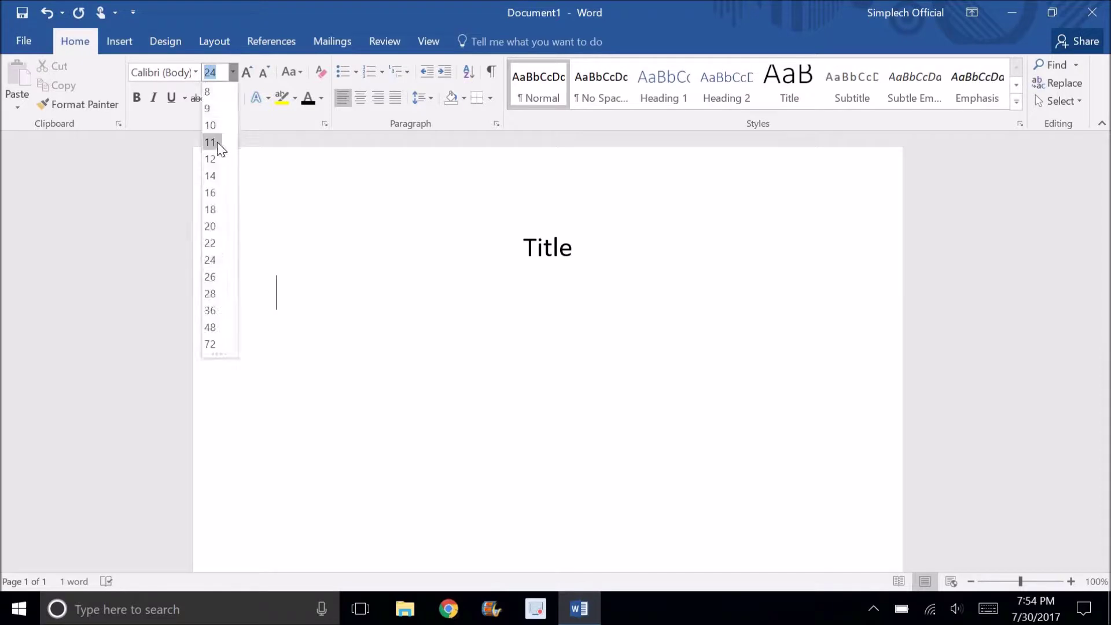
{"action": "left_click", "coordinate": [218, 168]}
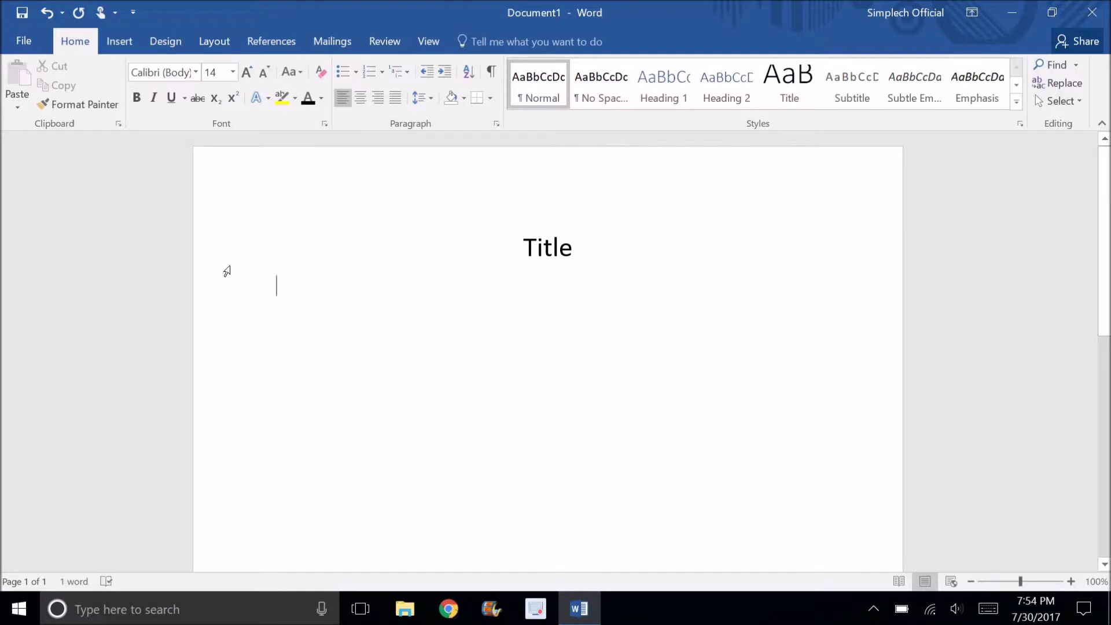
{"action": "left_click", "coordinate": [256, 237]}
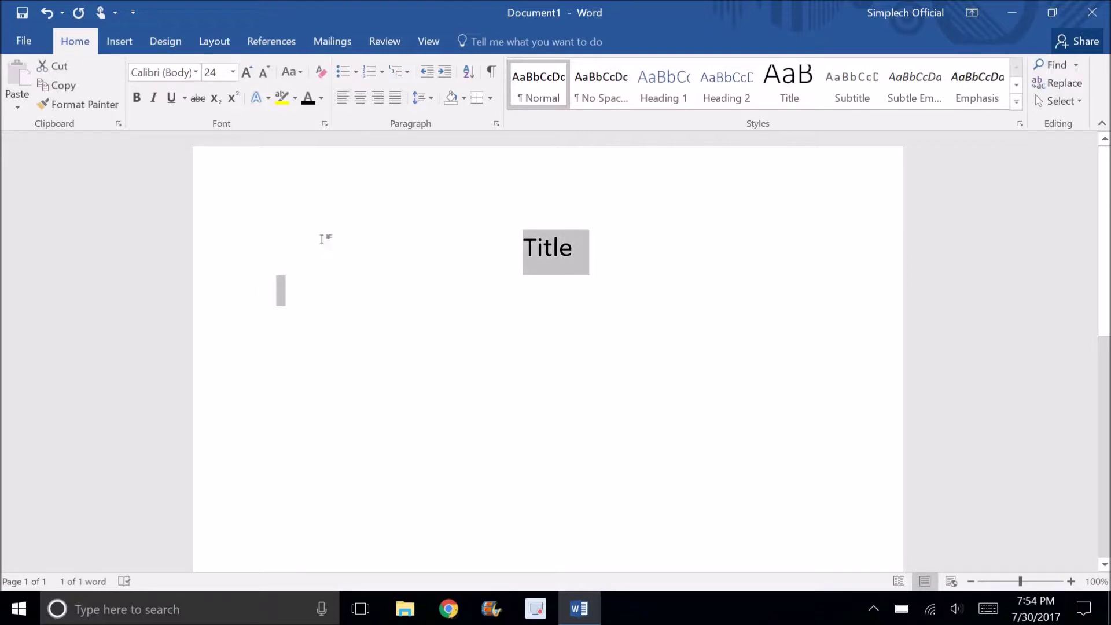
{"action": "left_click", "coordinate": [329, 167]}
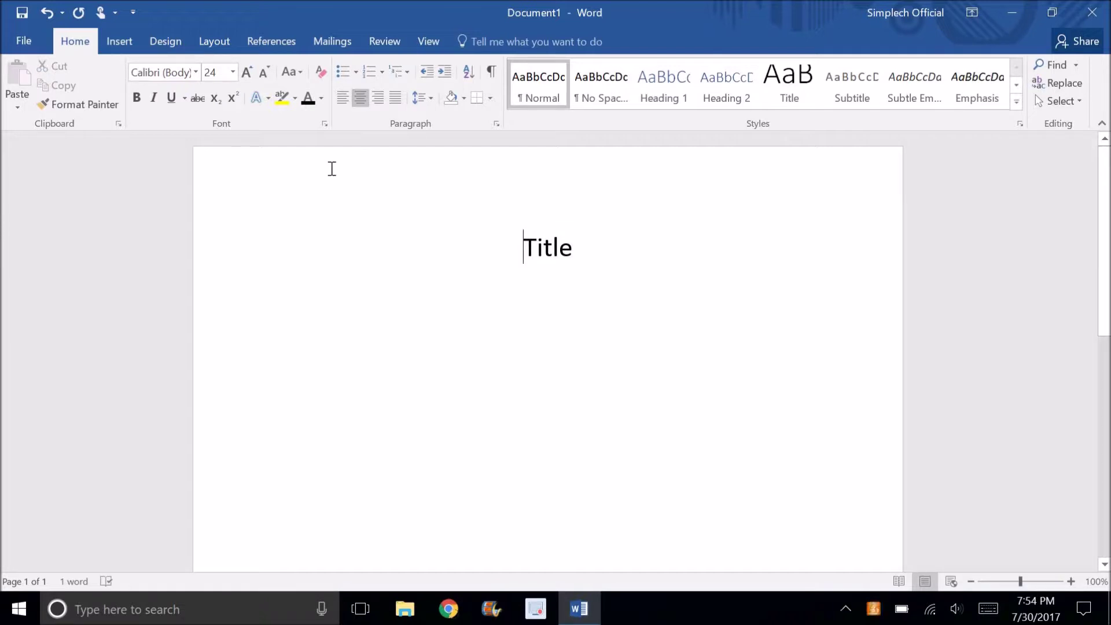
{"action": "scroll", "coordinate": [628, 544], "scroll_direction": "down", "scroll_amount": 5}
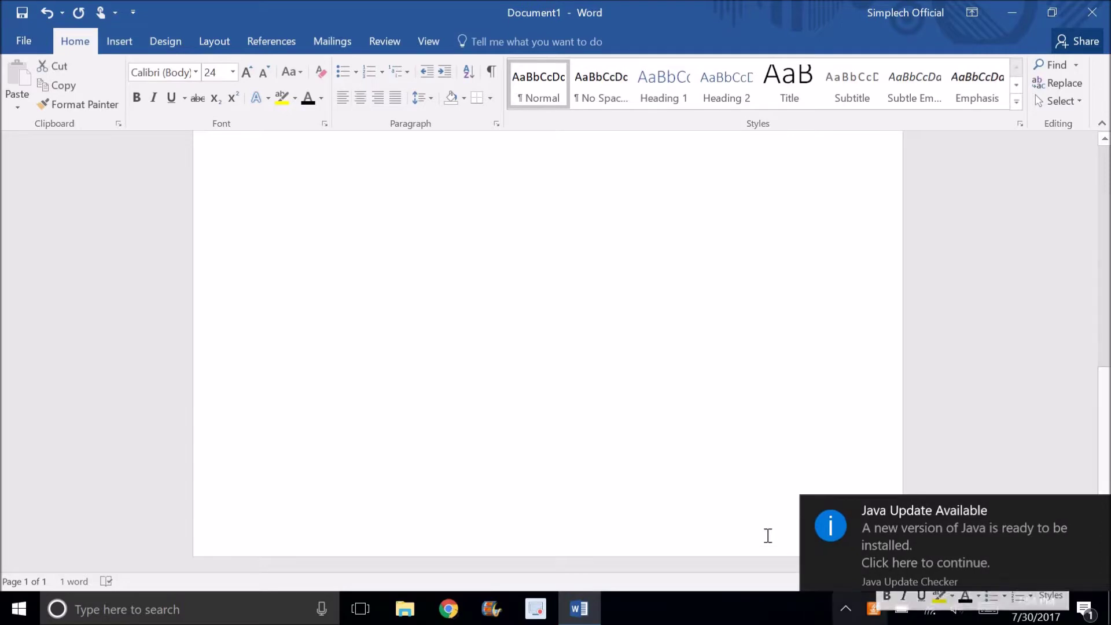
Dismiss the Java update notification and set the title's font to Arial.
{"action": "left_click", "coordinate": [1098, 511]}
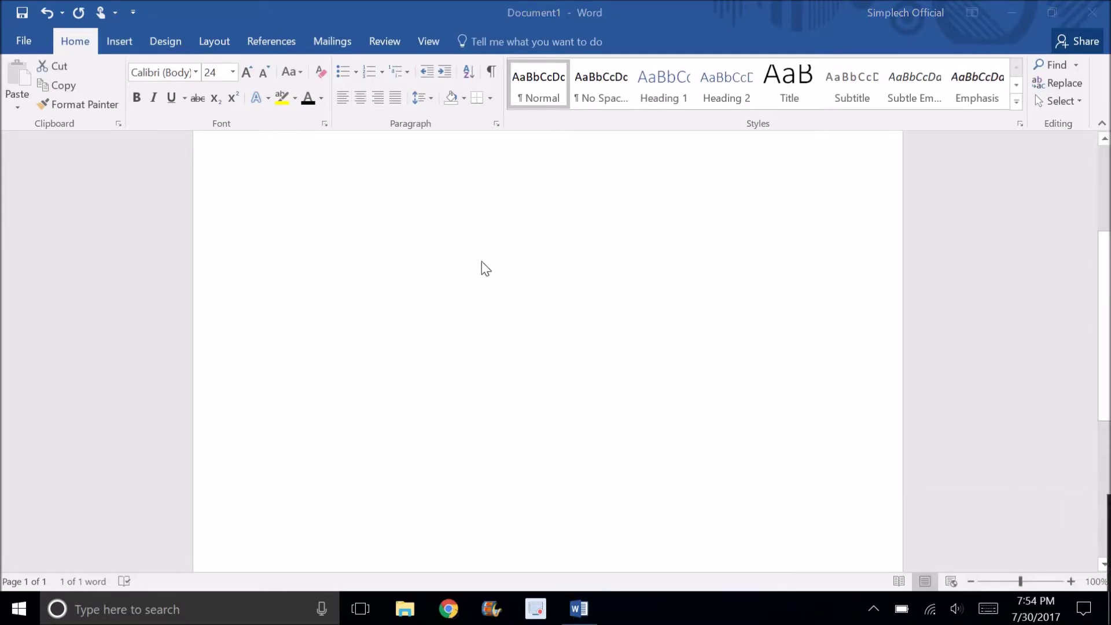
{"action": "scroll", "coordinate": [474, 240], "scroll_direction": "up", "scroll_amount": 5}
{"action": "left_click", "coordinate": [372, 172]}
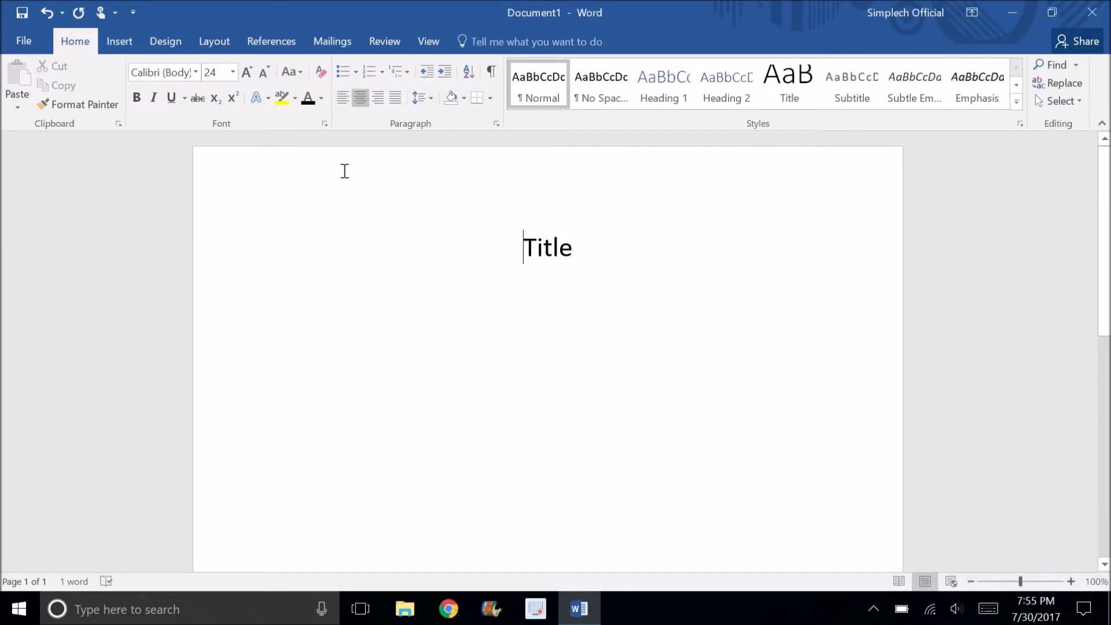
{"action": "left_click", "coordinate": [195, 71]}
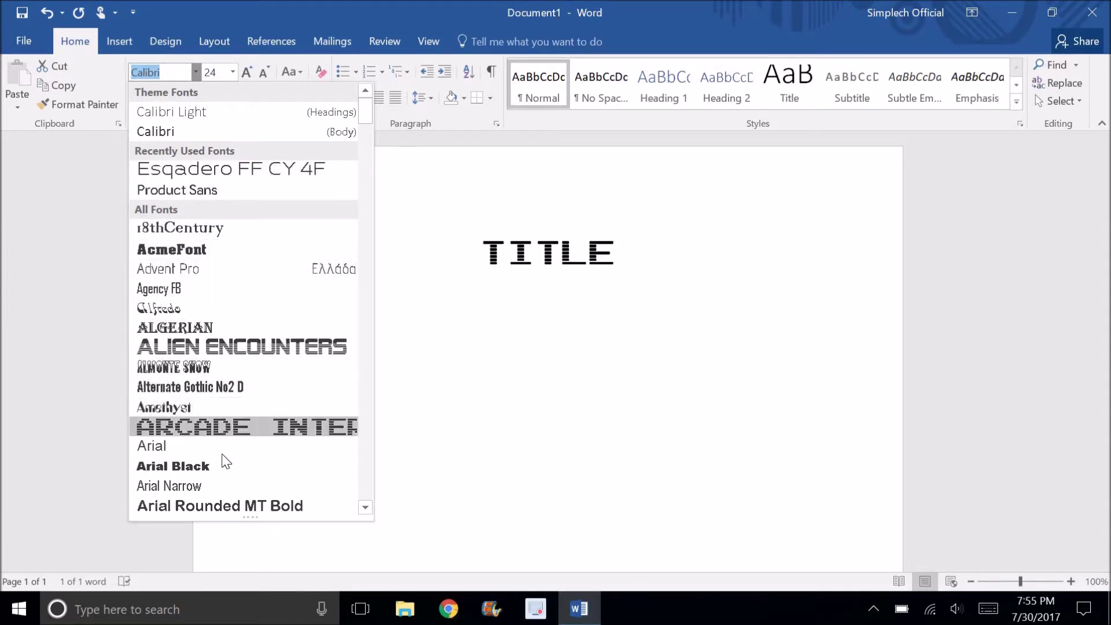
{"action": "left_click", "coordinate": [189, 446]}
Enter the body text "This is some text…" in the paragraph below the title.
{"action": "left_click", "coordinate": [299, 284]}
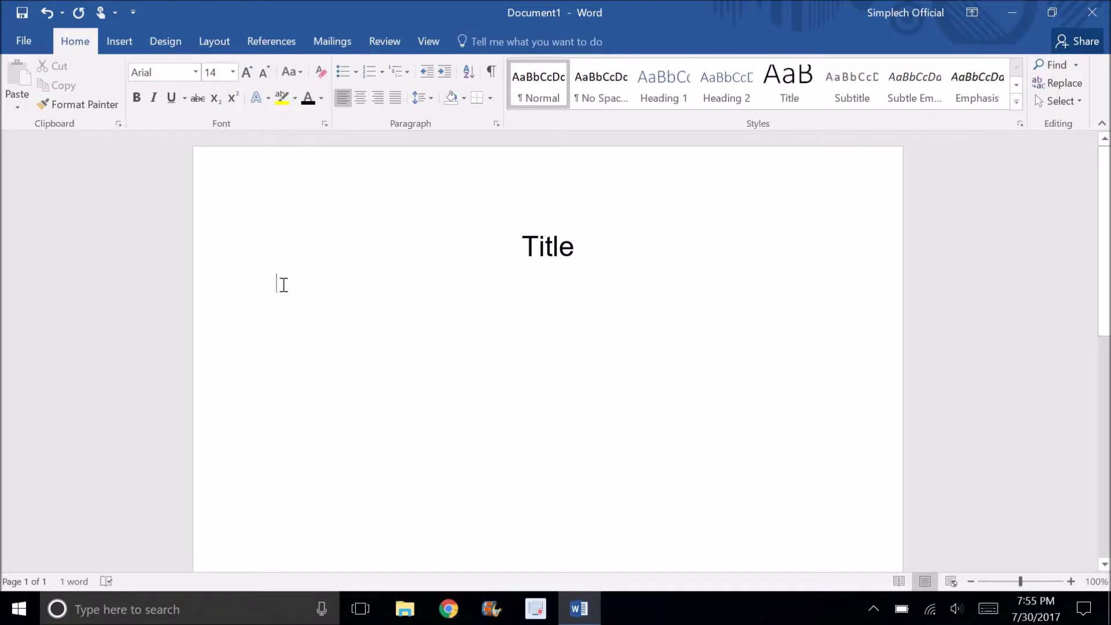
{"action": "type", "text": "This i"}
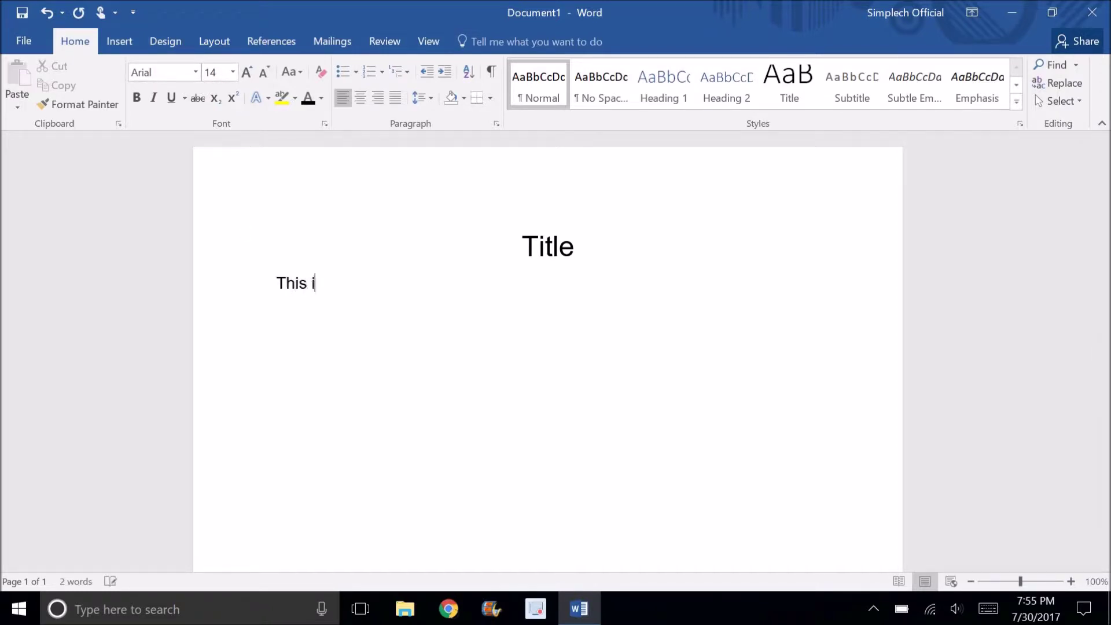
{"action": "type", "text": "s some text…"}
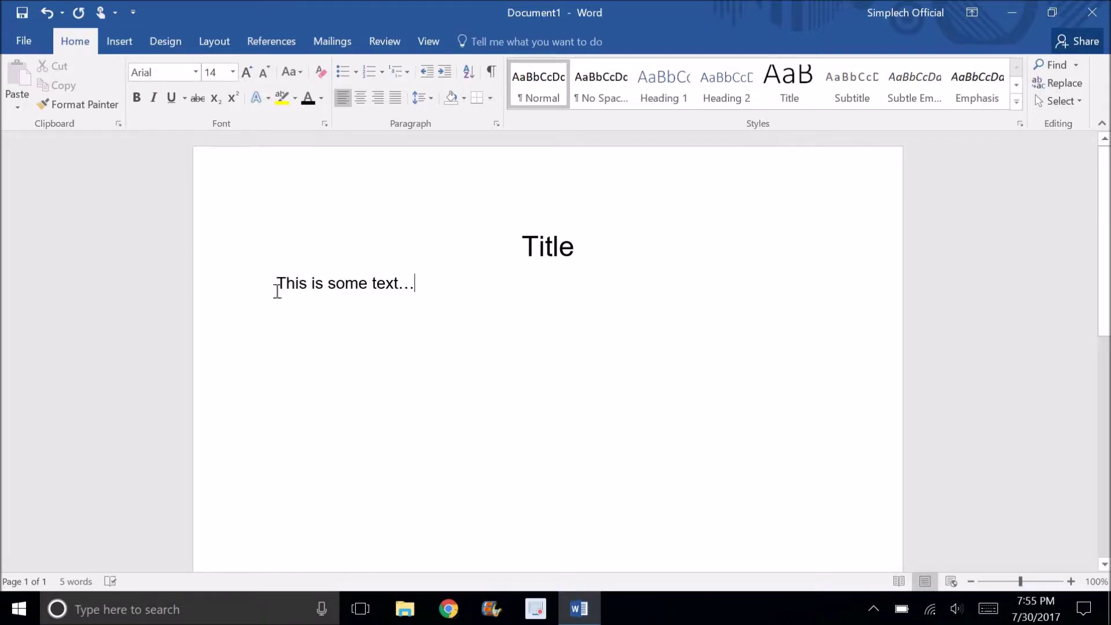
Make "This is" bold and "some" italic in the body sentence.
{"action": "left_click_drag", "start_coordinate": [278, 288], "coordinate": [332, 295]}
{"action": "key", "text": "ctrl+b"}
{"action": "left_click", "coordinate": [412, 319]}
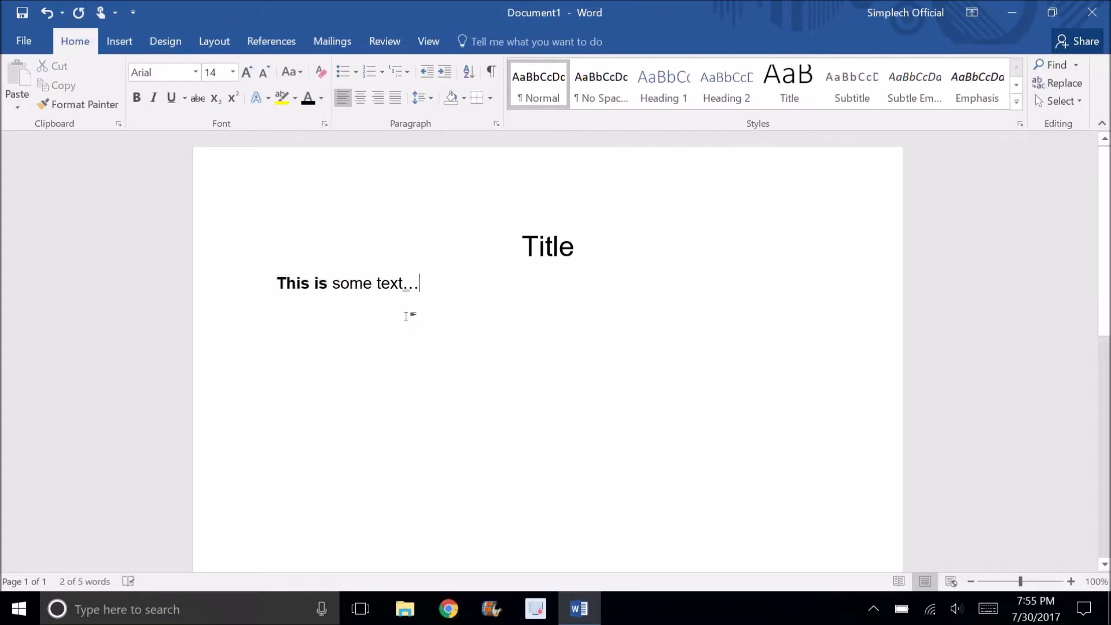
{"action": "left_click_drag", "start_coordinate": [421, 282], "coordinate": [372, 289]}
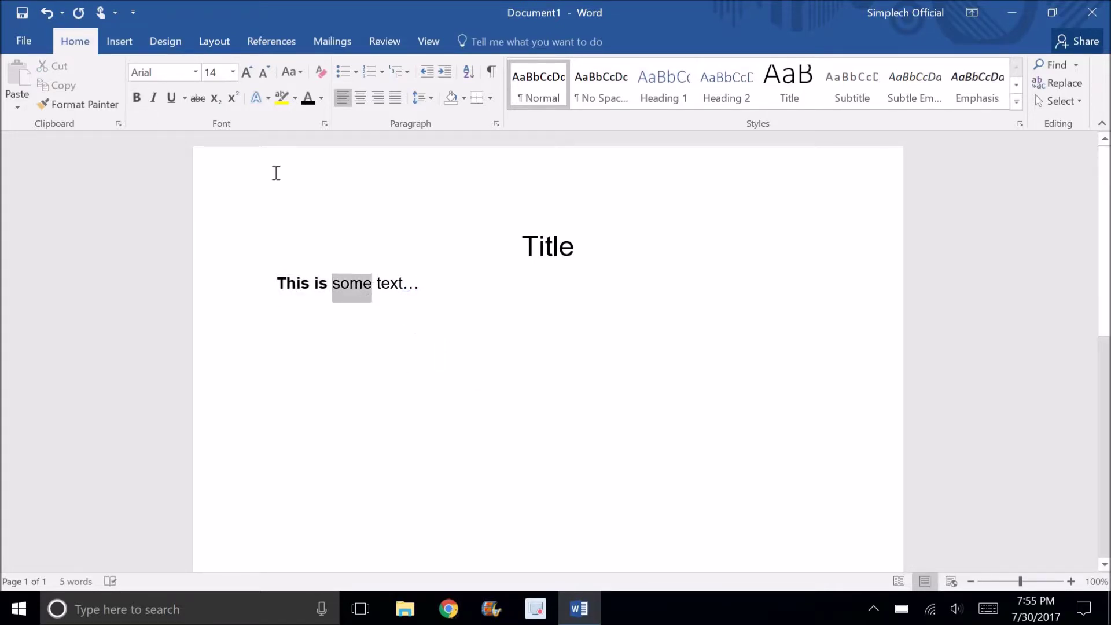
{"action": "left_click", "coordinate": [154, 98]}
{"action": "key", "text": "ctrl+Home"}
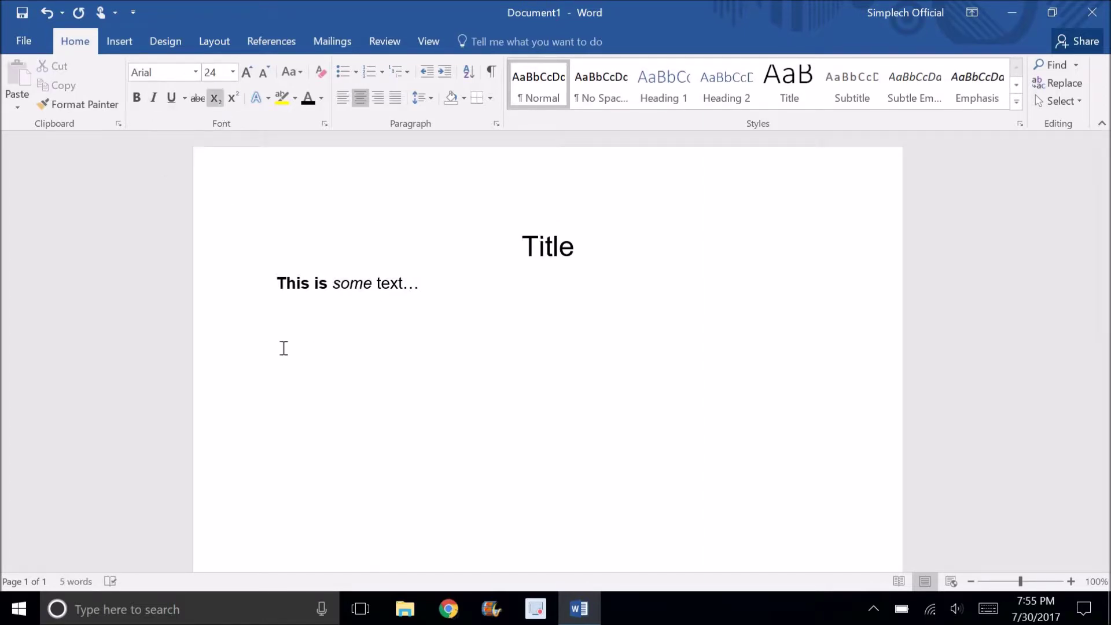
Underline the word "text" in the body sentence with a single solid line and deselect it.
{"action": "left_click_drag", "start_coordinate": [378, 283], "coordinate": [403, 284]}
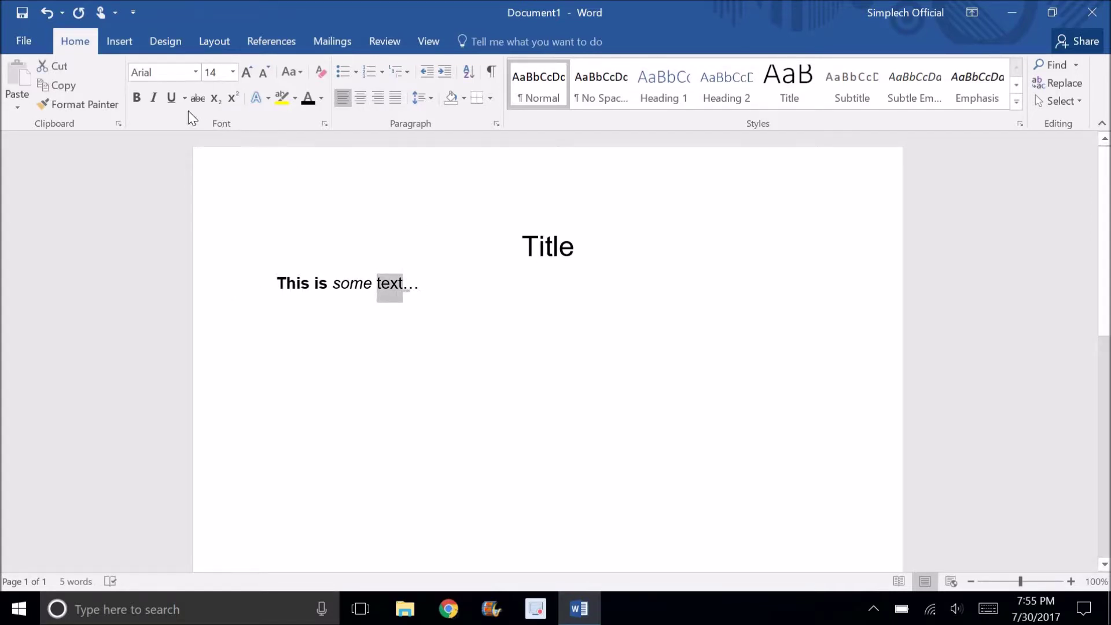
{"action": "left_click", "coordinate": [168, 99]}
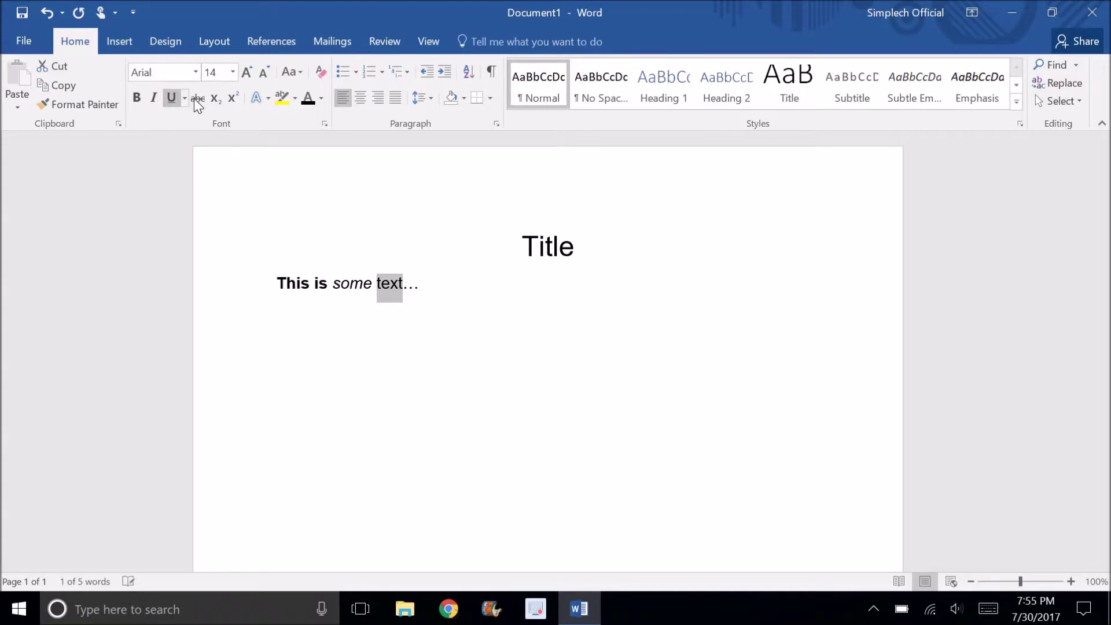
{"action": "left_click", "coordinate": [184, 99]}
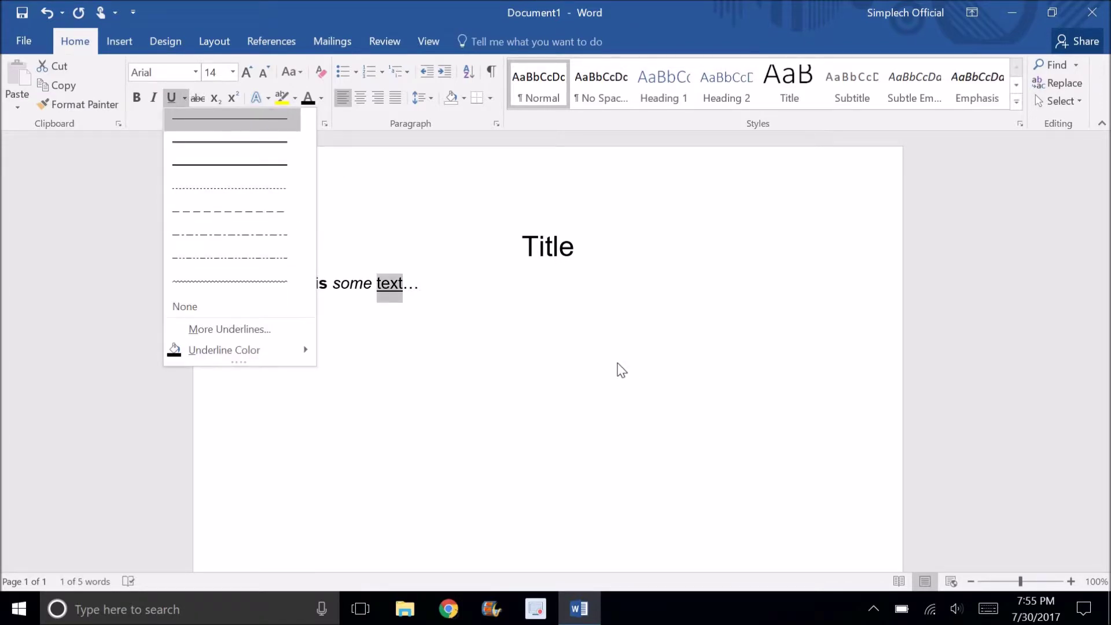
{"action": "left_click", "coordinate": [259, 124]}
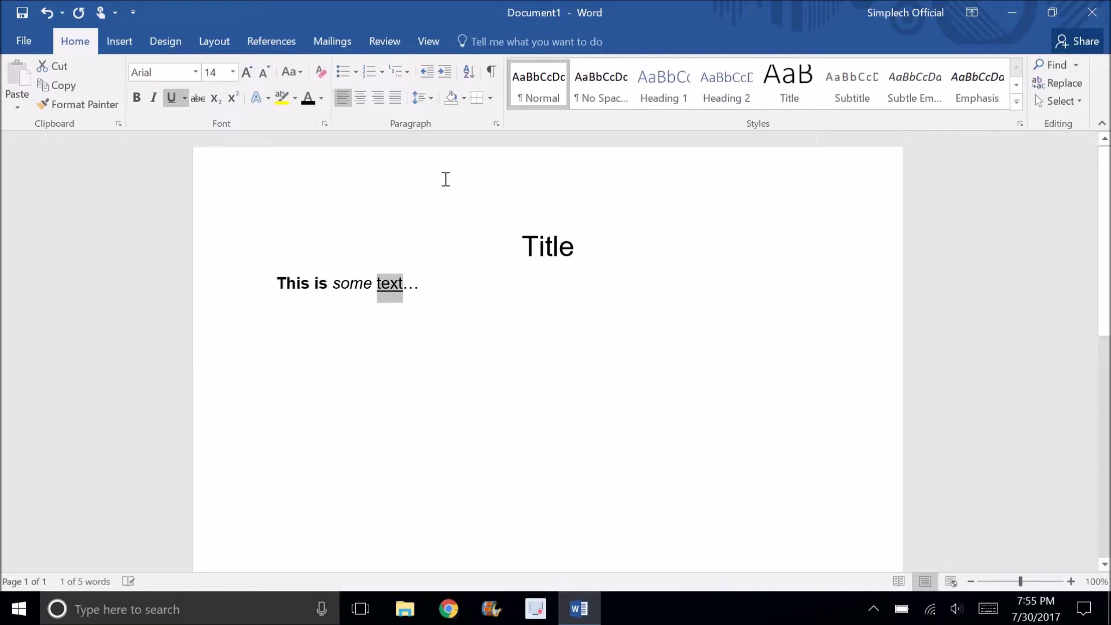
{"action": "left_click", "coordinate": [409, 200]}
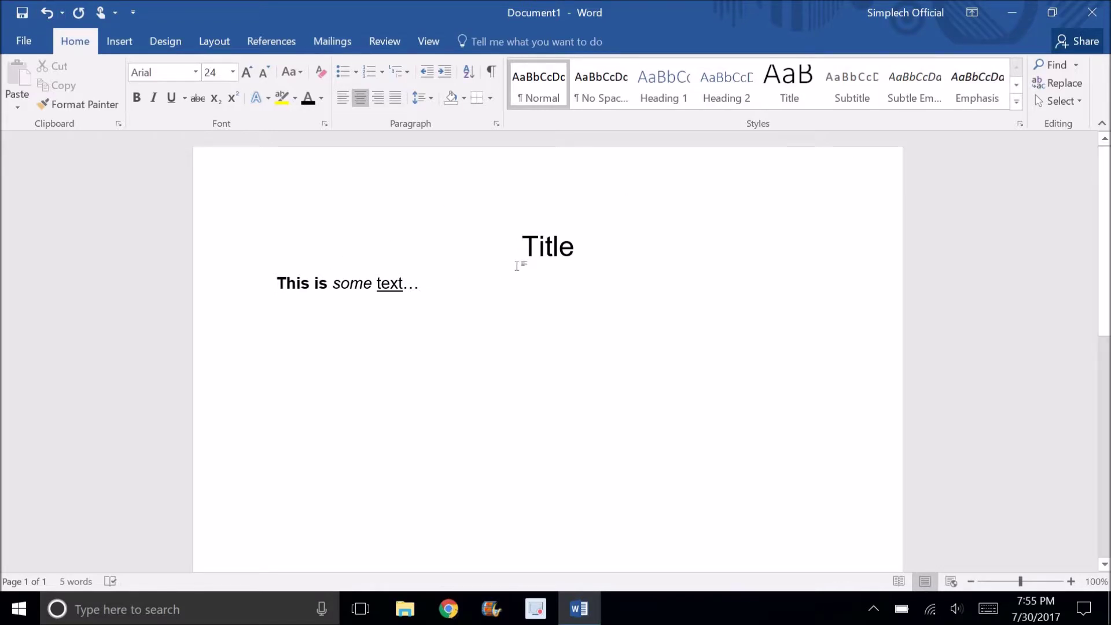
Add a new line below the body sentence reading "Style" in font size 26.
{"action": "left_click", "coordinate": [510, 292]}
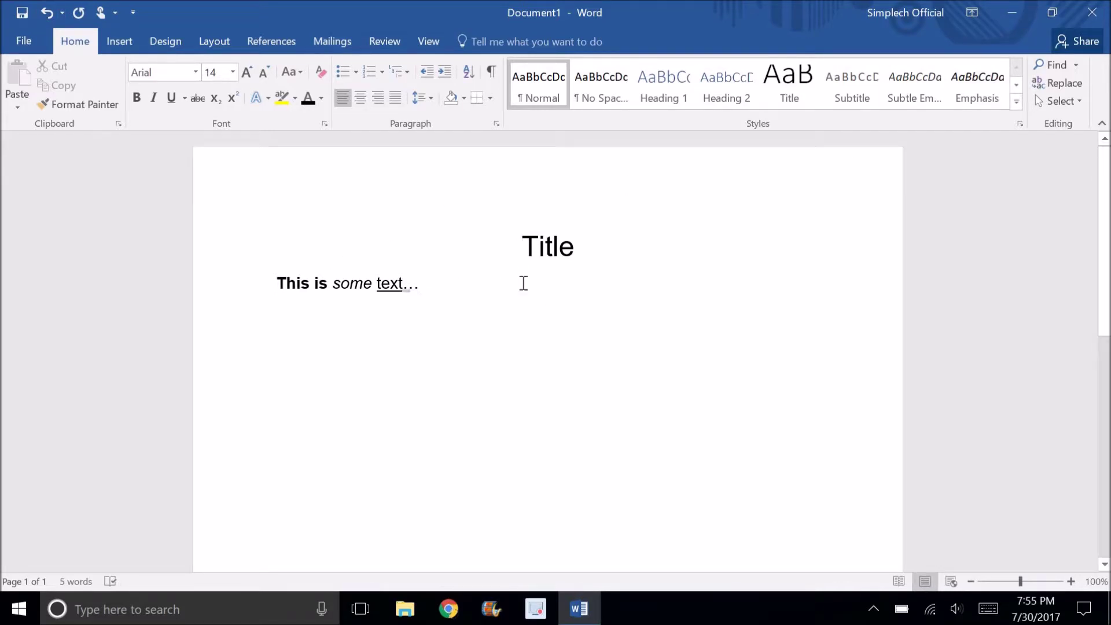
{"action": "left_click", "coordinate": [232, 72]}
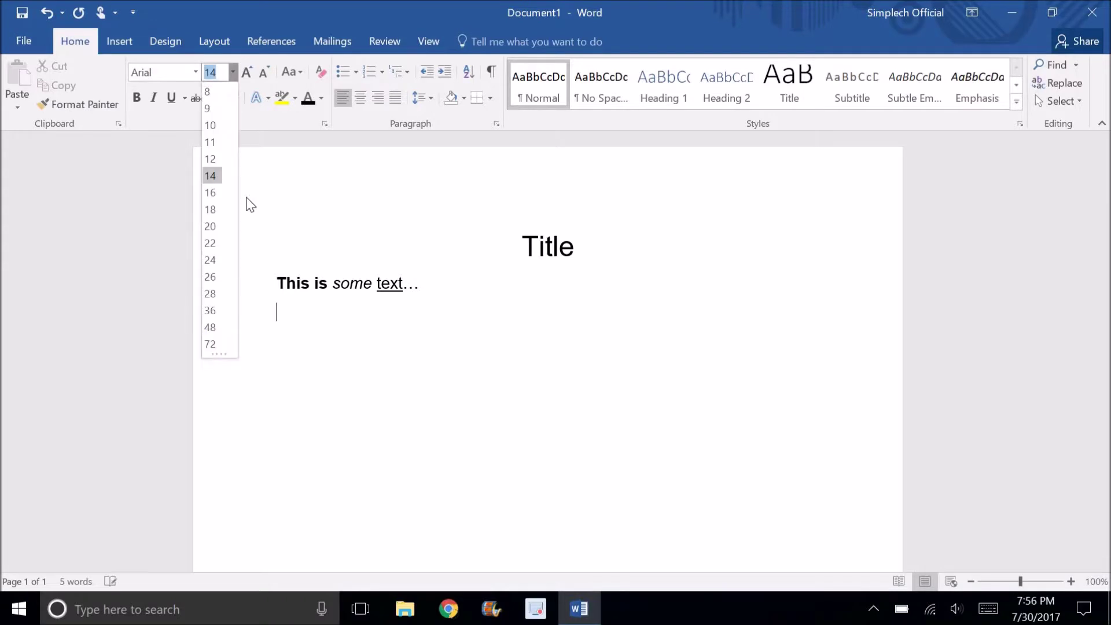
{"action": "left_click", "coordinate": [211, 278]}
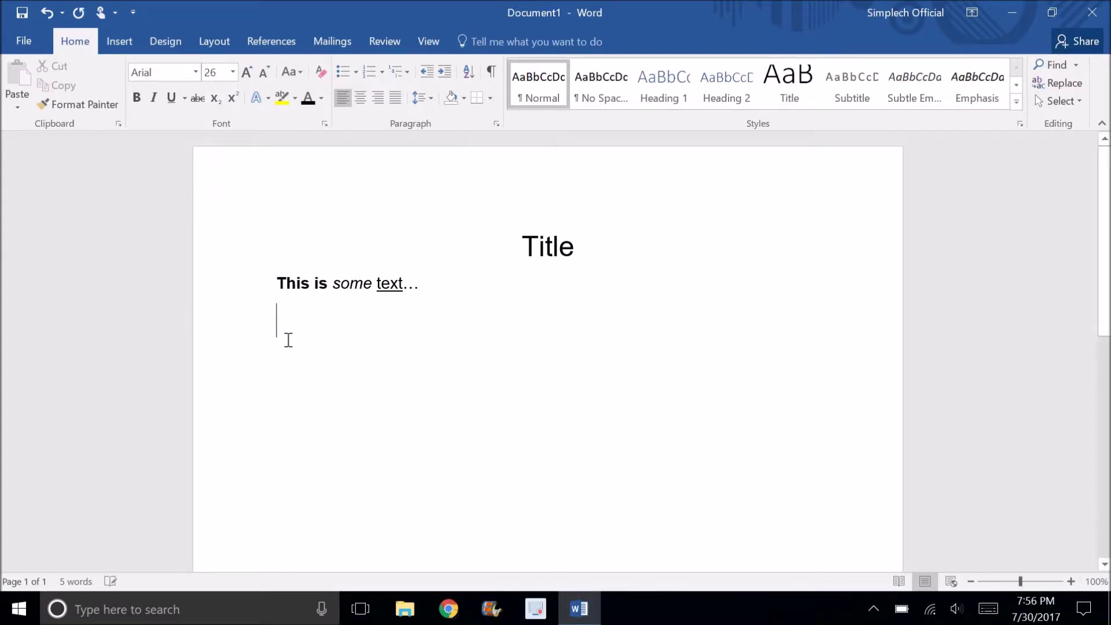
{"action": "key", "text": "Return"}
{"action": "type", "text": "Style"}
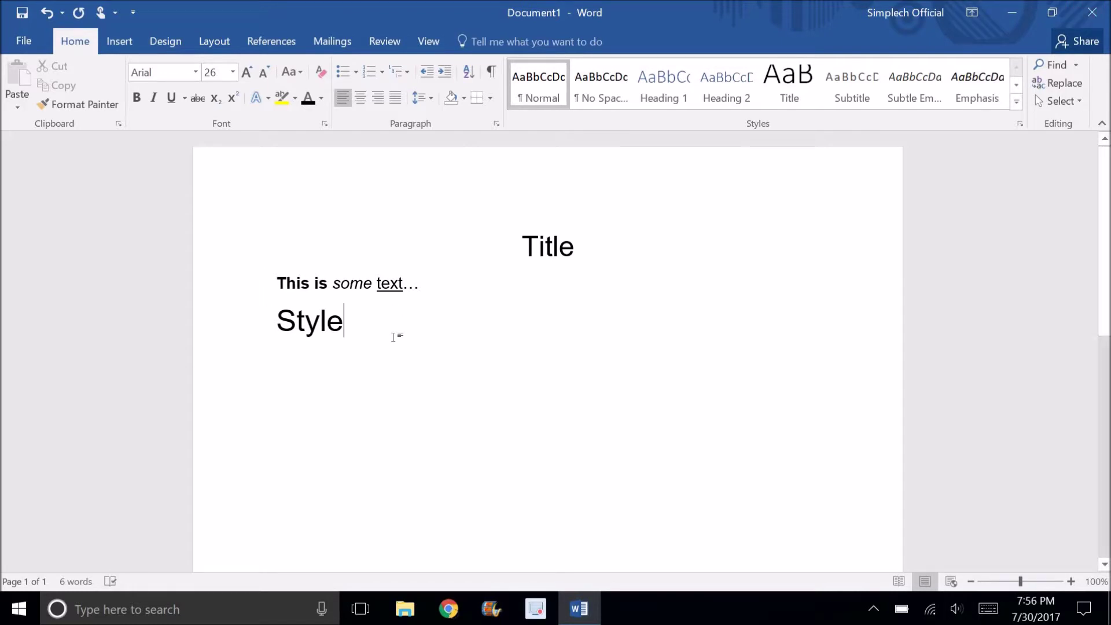
Change the font of the word "Style" to Brush Script.
{"action": "left_click", "coordinate": [239, 330]}
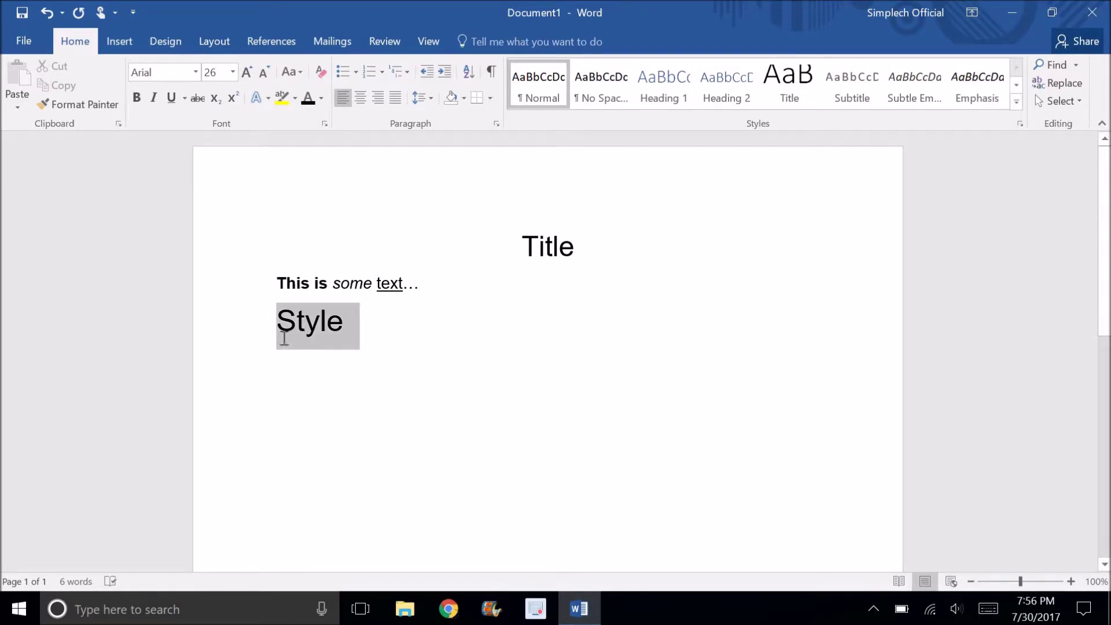
{"action": "left_click", "coordinate": [195, 72]}
{"action": "scroll", "coordinate": [301, 294], "scroll_direction": "down", "scroll_amount": 1}
{"action": "scroll", "coordinate": [300, 292], "scroll_direction": "down", "scroll_amount": 7}
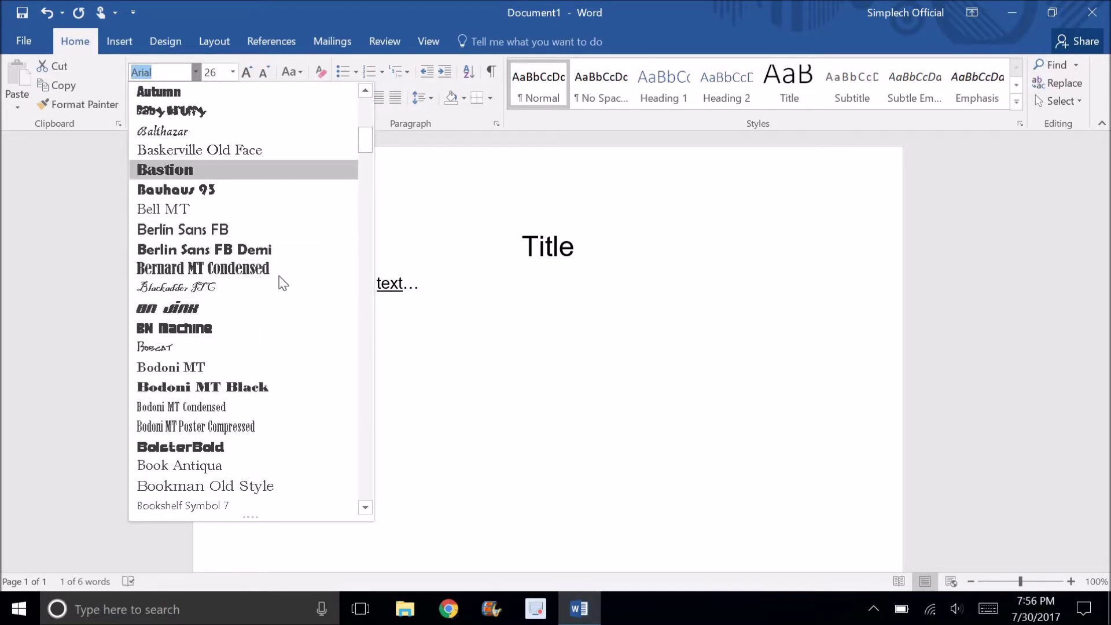
{"action": "scroll", "coordinate": [299, 278], "scroll_direction": "down", "scroll_amount": 4}
{"action": "left_click", "coordinate": [344, 412]}
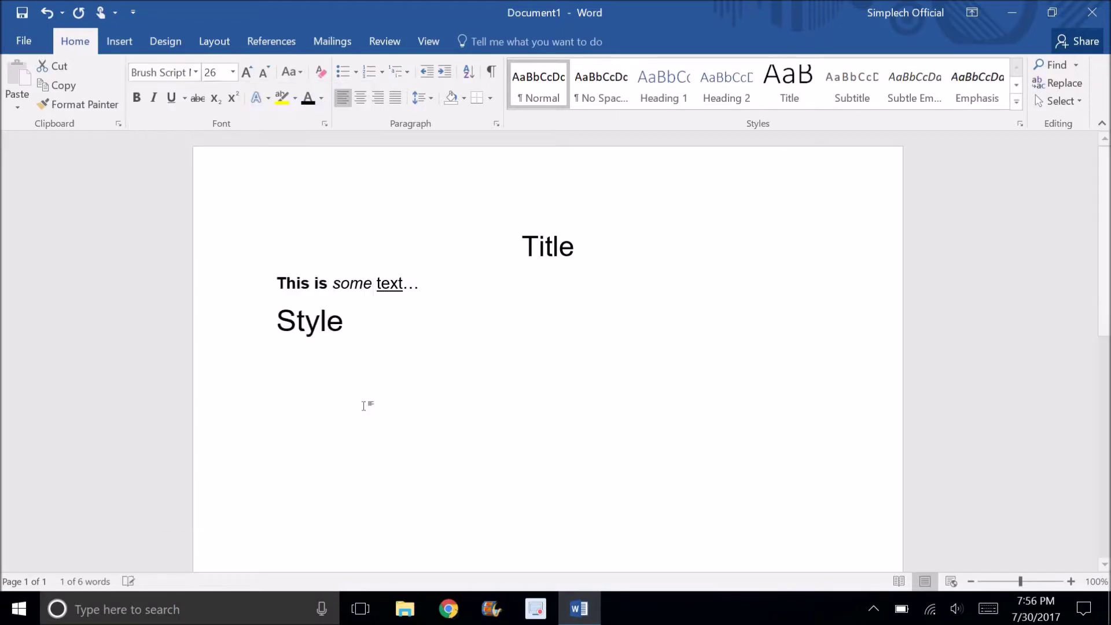
{"action": "left_click", "coordinate": [358, 339]}
Set the font size of the word "Style" to 36 and deselect it.
{"action": "double_click", "coordinate": [347, 328]}
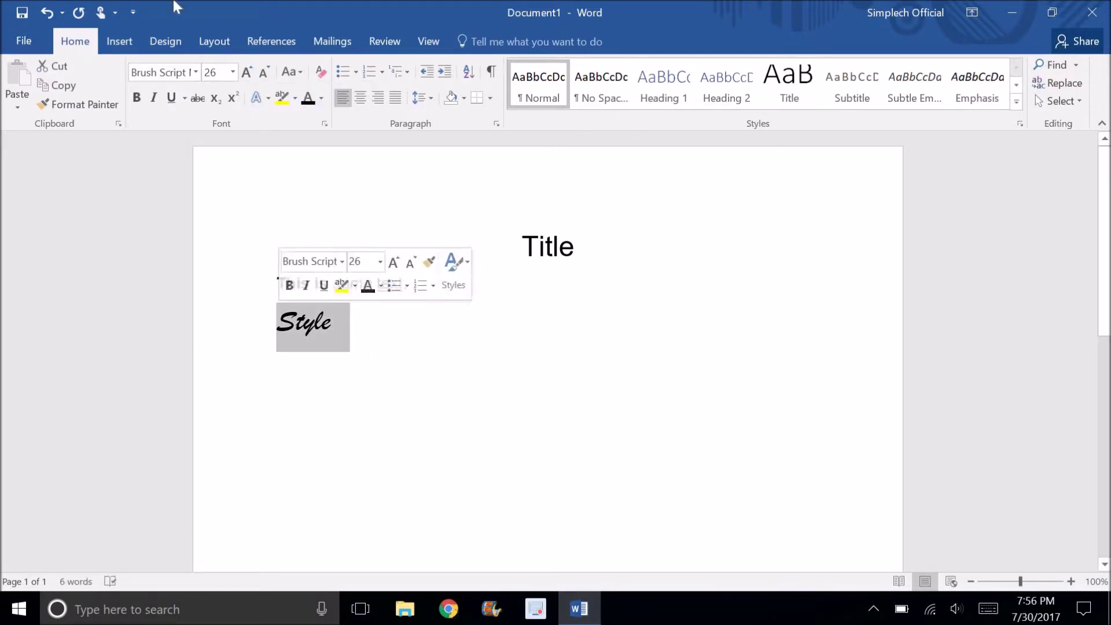
{"action": "left_click", "coordinate": [231, 76]}
{"action": "left_click", "coordinate": [214, 309]}
{"action": "key", "text": "Right"}
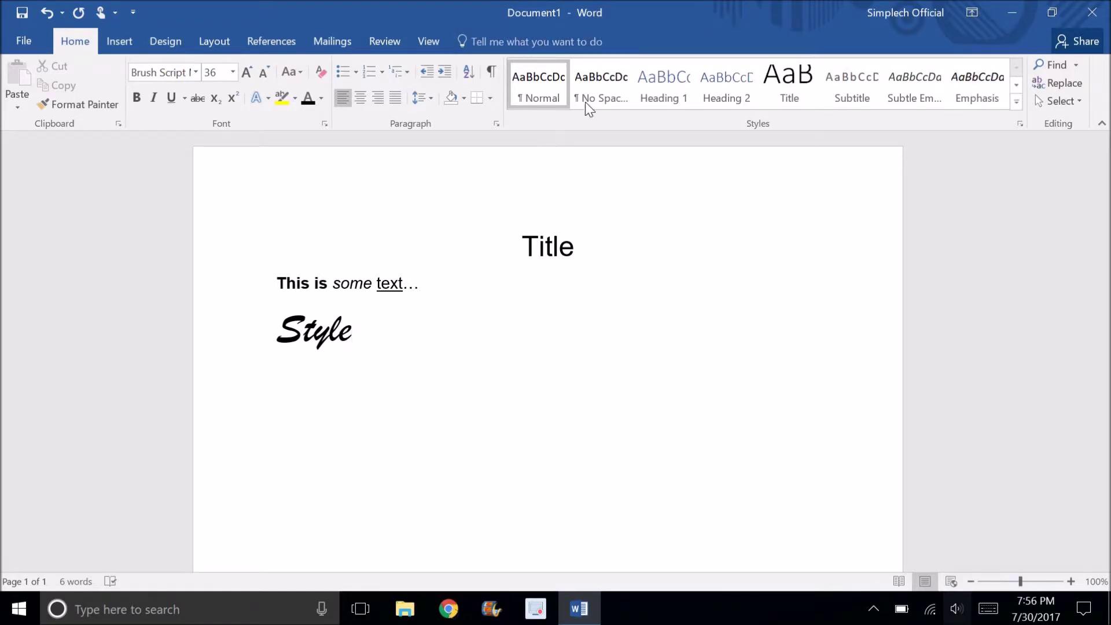
Highlight the word "Style" in blue.
{"action": "double_click", "coordinate": [370, 328]}
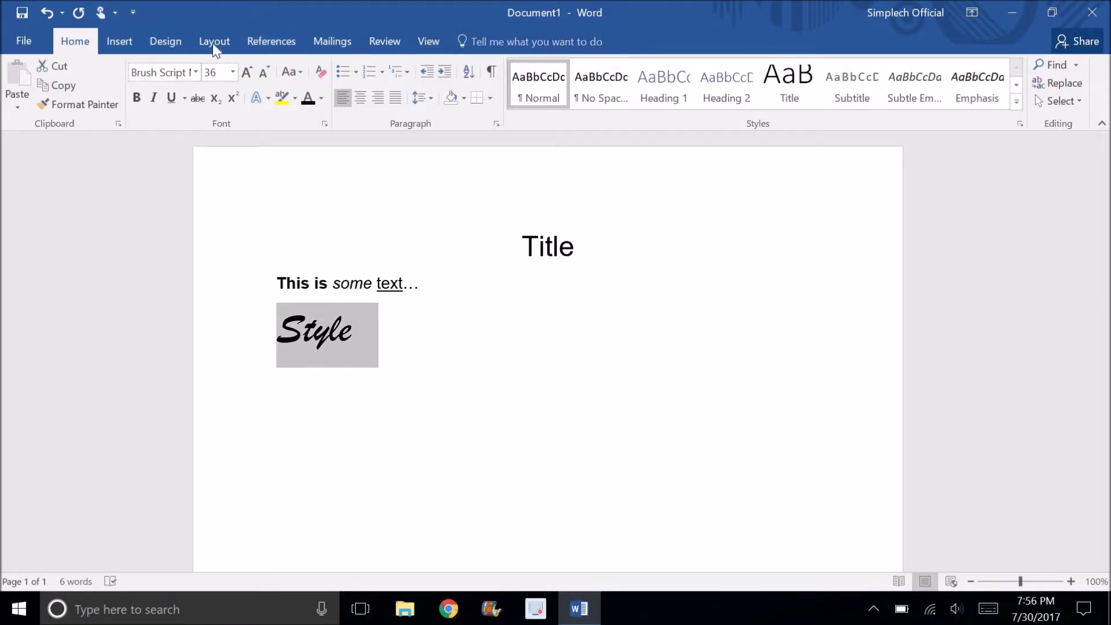
{"action": "left_click", "coordinate": [166, 42]}
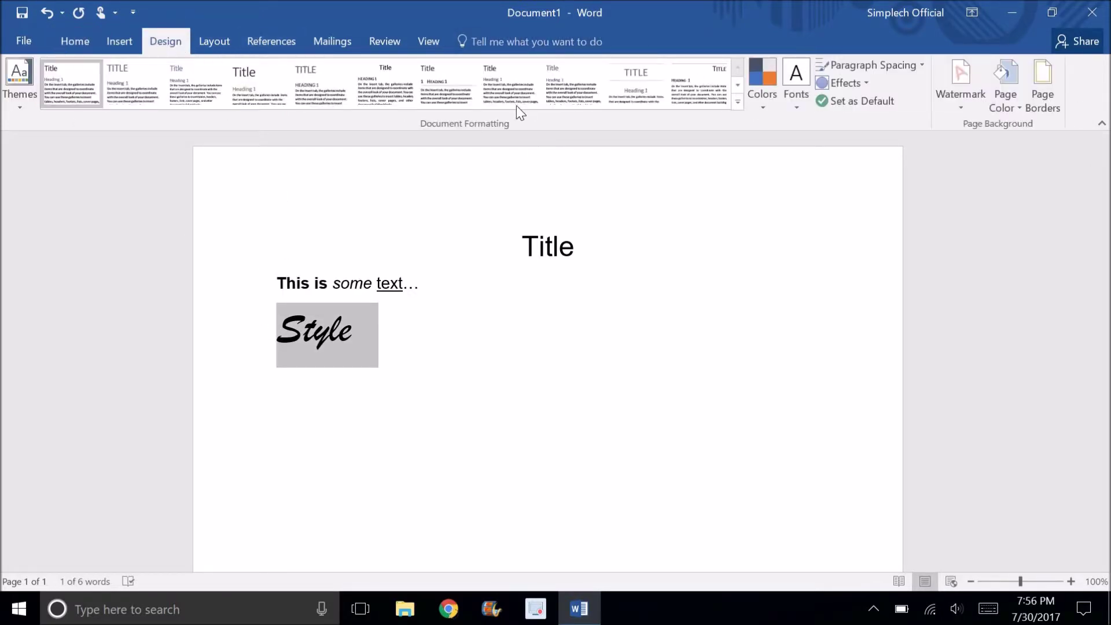
{"action": "left_click", "coordinate": [93, 36]}
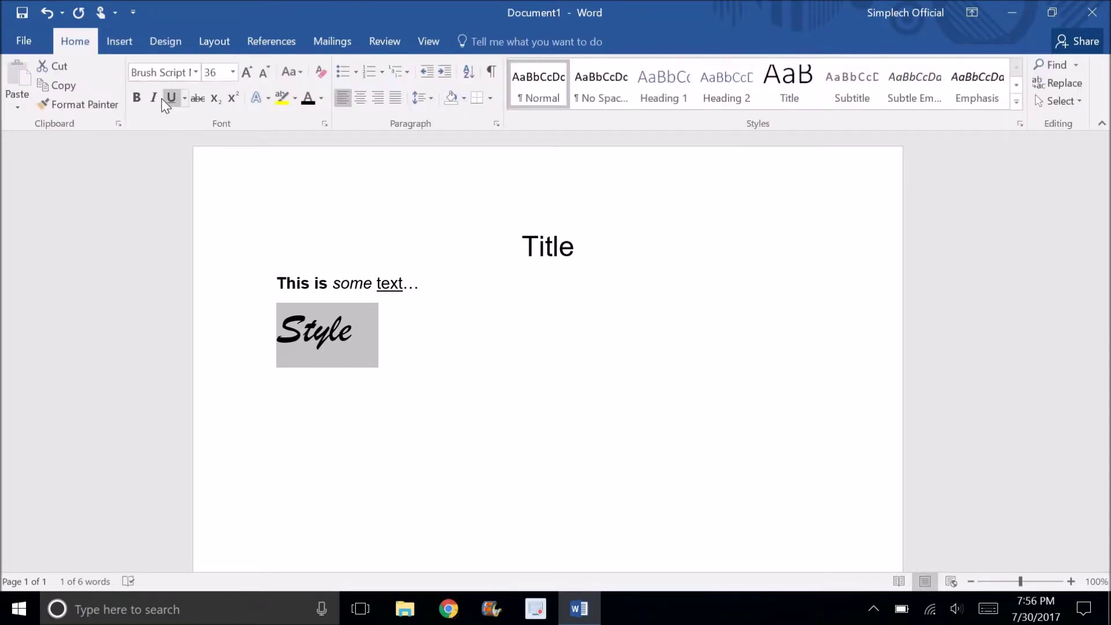
{"action": "left_click", "coordinate": [295, 98]}
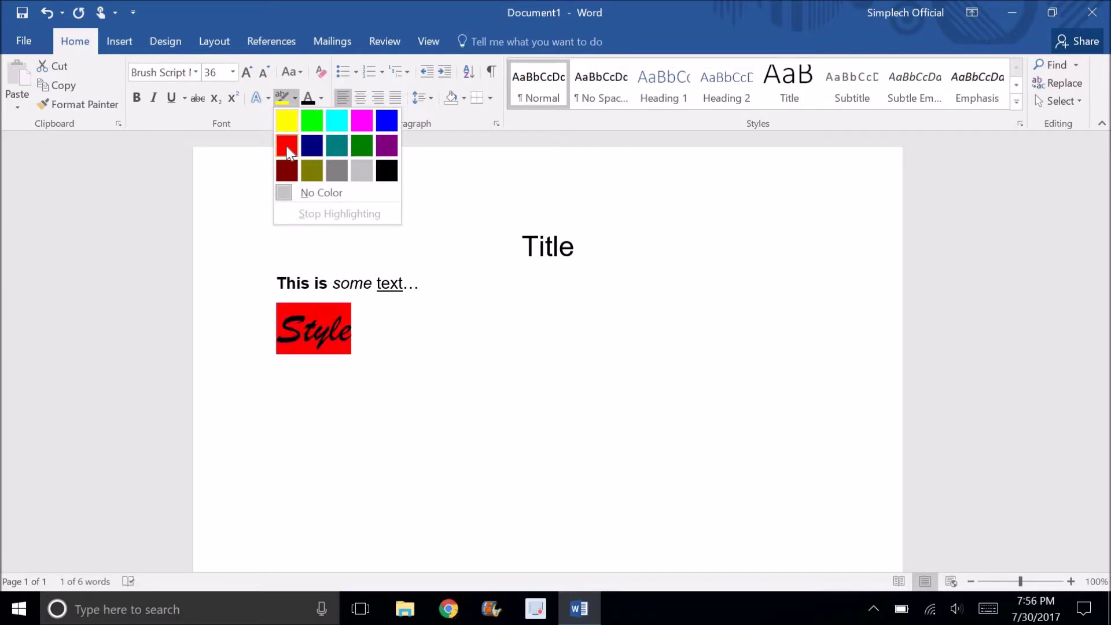
{"action": "left_click", "coordinate": [386, 122]}
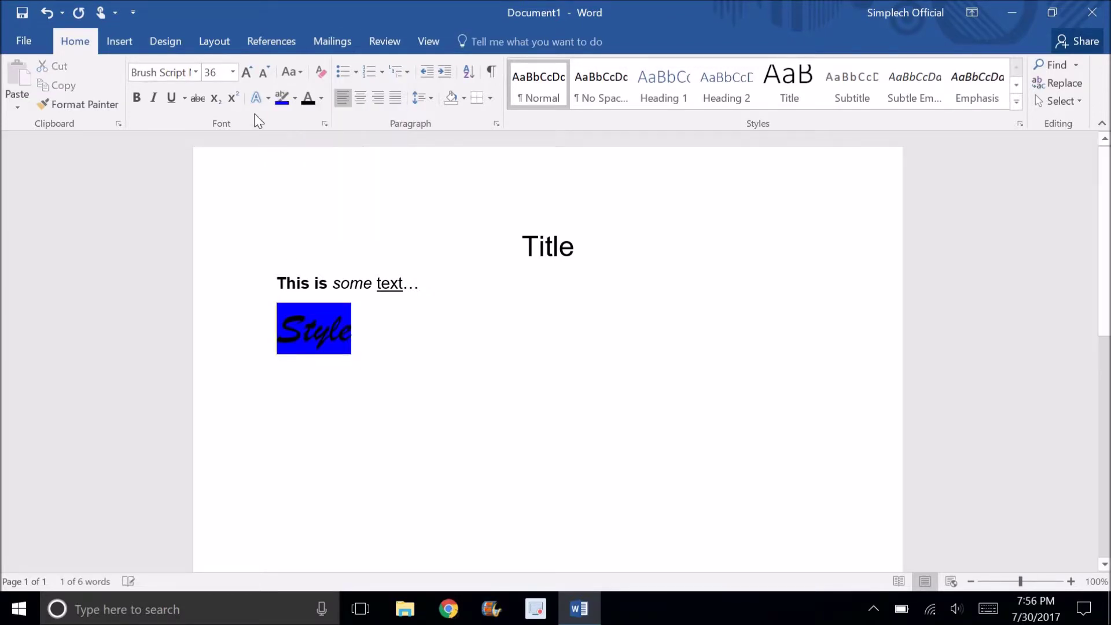
Set the font colour of the highlighted word "Style" to yellow and deselect it.
{"action": "left_click", "coordinate": [321, 98]}
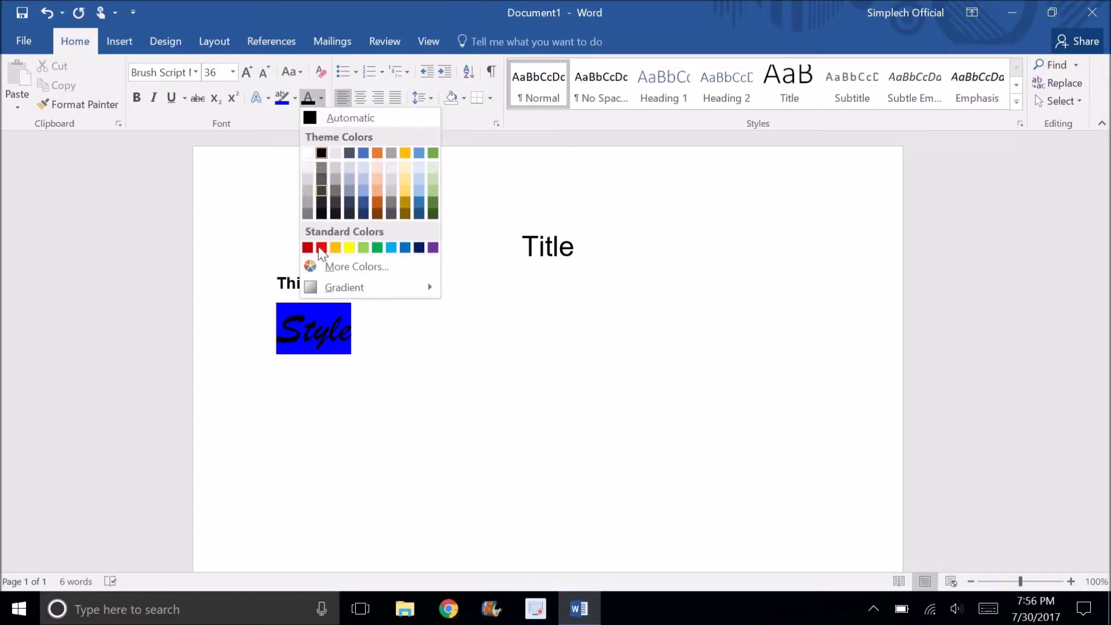
{"action": "left_click", "coordinate": [349, 248]}
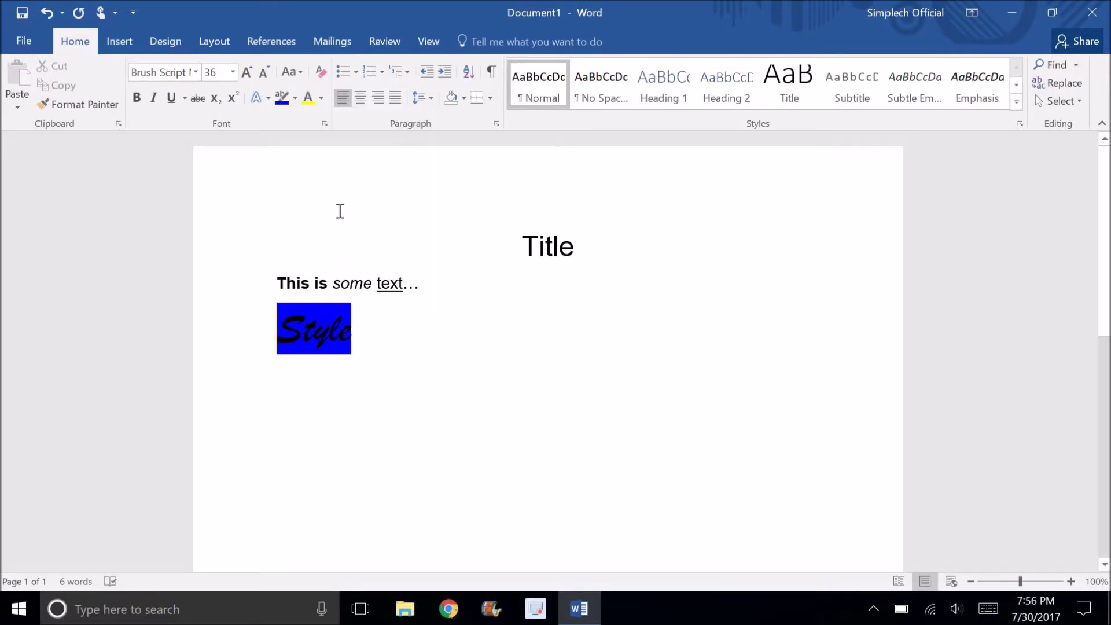
{"action": "triple_click", "coordinate": [261, 334]}
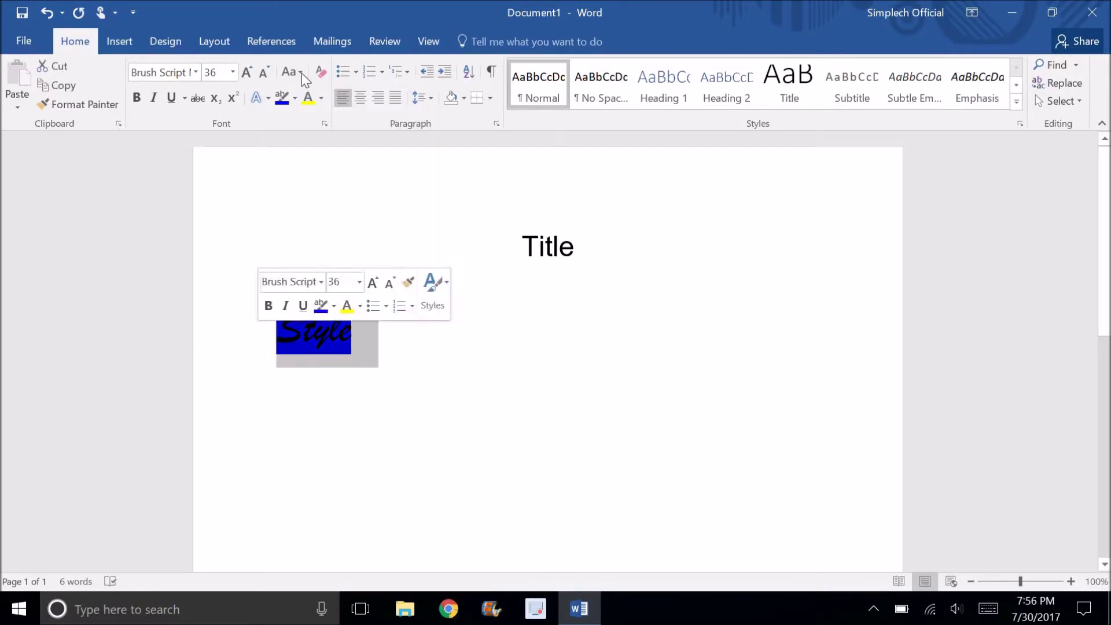
{"action": "left_click", "coordinate": [308, 97]}
{"action": "left_click", "coordinate": [384, 209]}
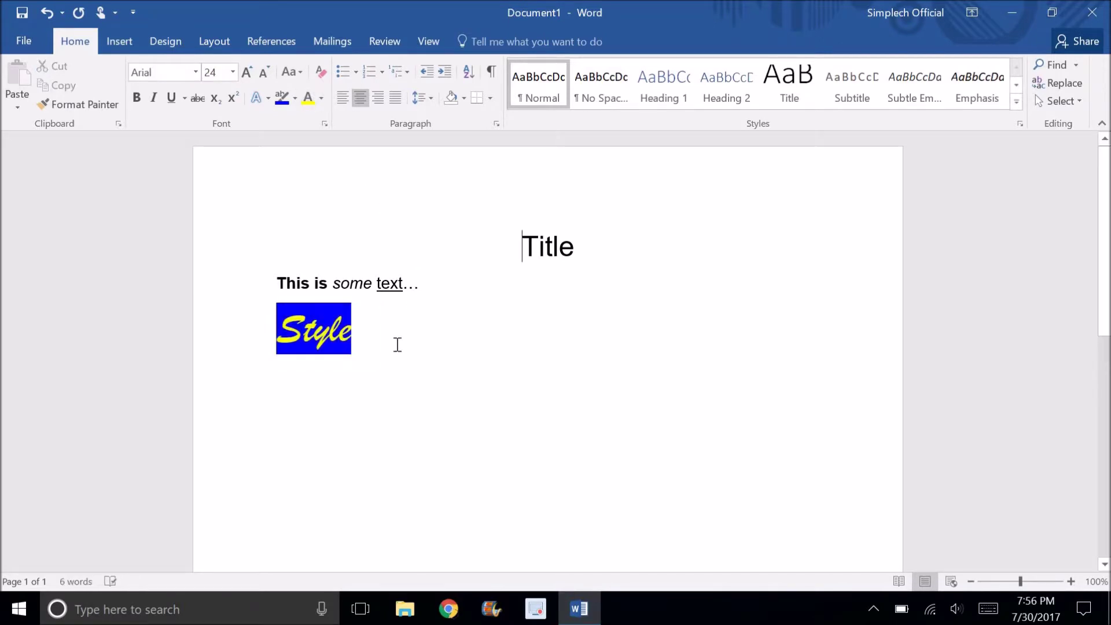
Set the font colour of the highlighted word "Style" to red and deselect it.
{"action": "left_click", "coordinate": [243, 331]}
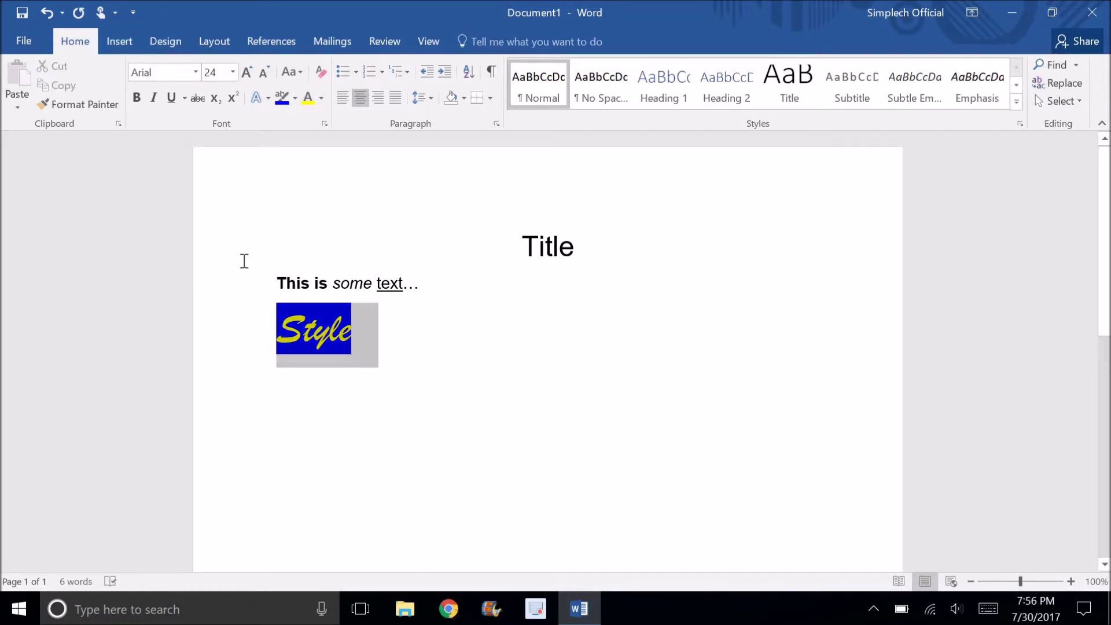
{"action": "left_click", "coordinate": [320, 98]}
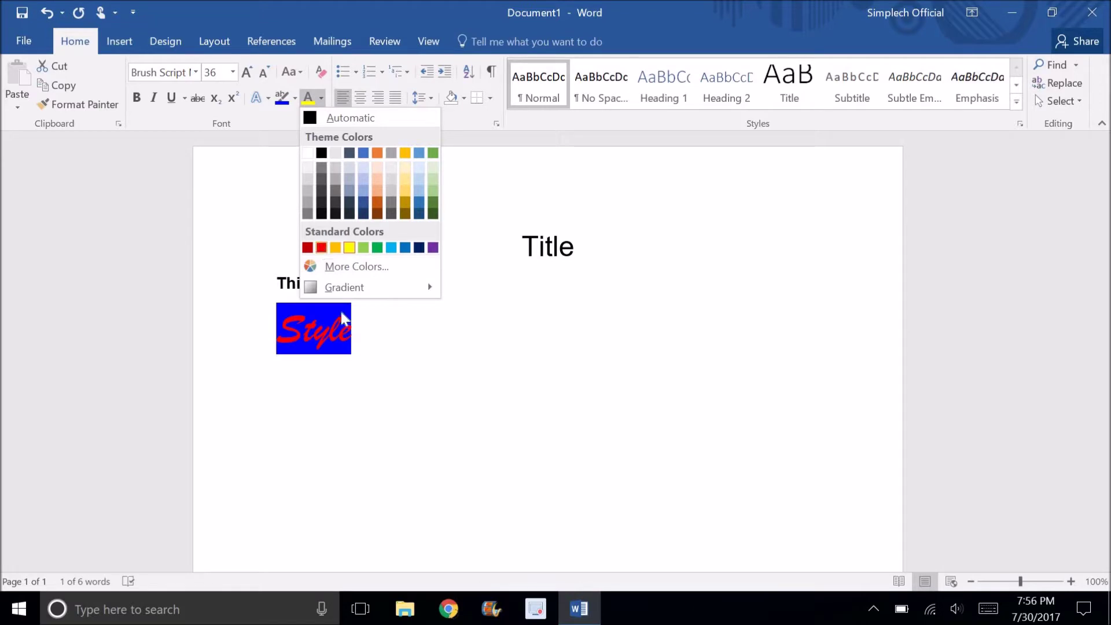
{"action": "left_click", "coordinate": [321, 248]}
{"action": "left_click", "coordinate": [414, 327]}
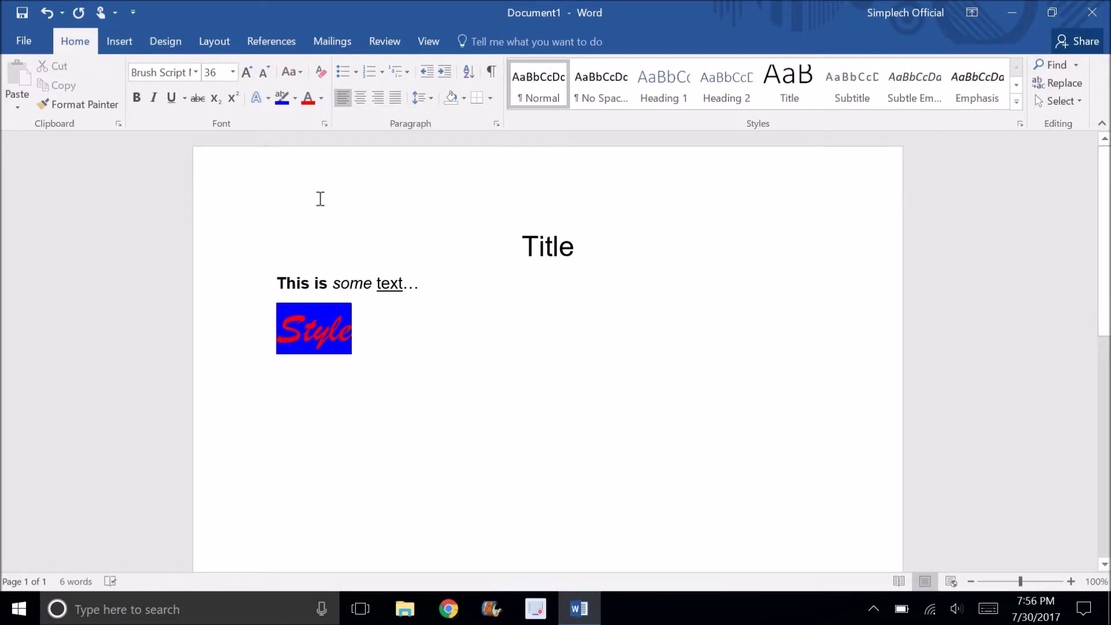
Change the font colour of the word "Style" to a blue-grey theme shade, set it back to red and deselect it.
{"action": "left_click", "coordinate": [321, 98]}
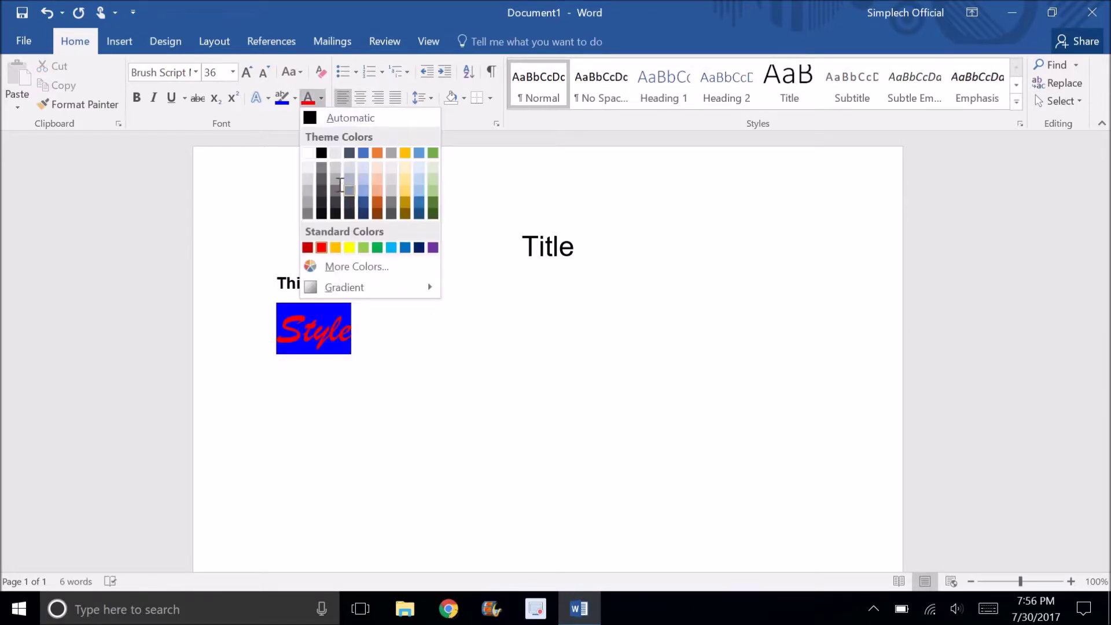
{"action": "left_click", "coordinate": [349, 188]}
{"action": "left_click", "coordinate": [230, 311]}
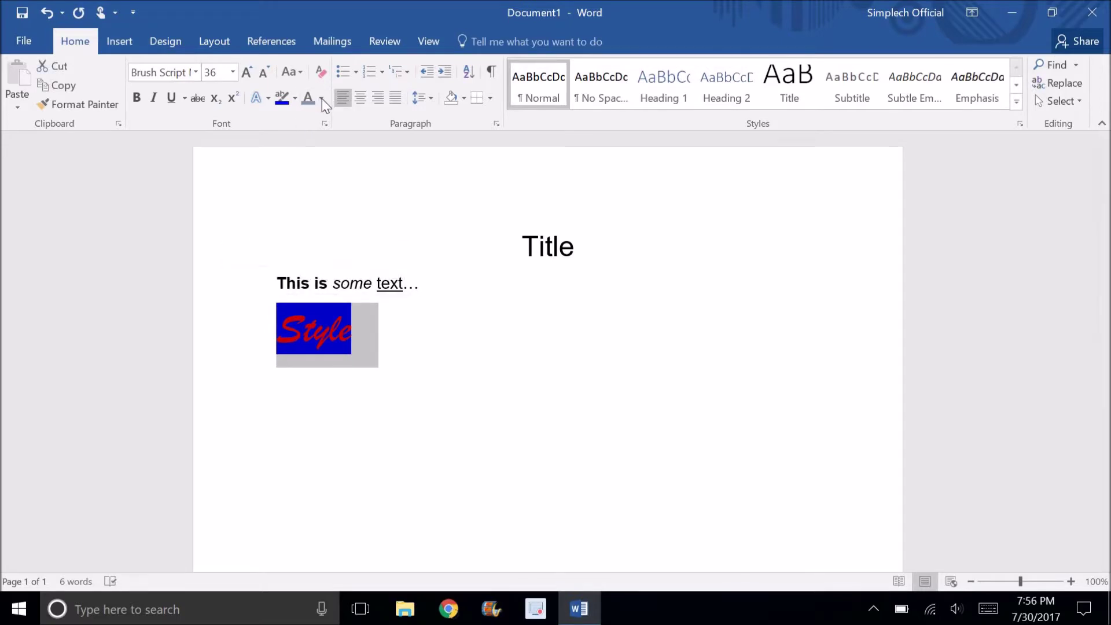
{"action": "left_click", "coordinate": [321, 98]}
{"action": "left_click", "coordinate": [321, 248]}
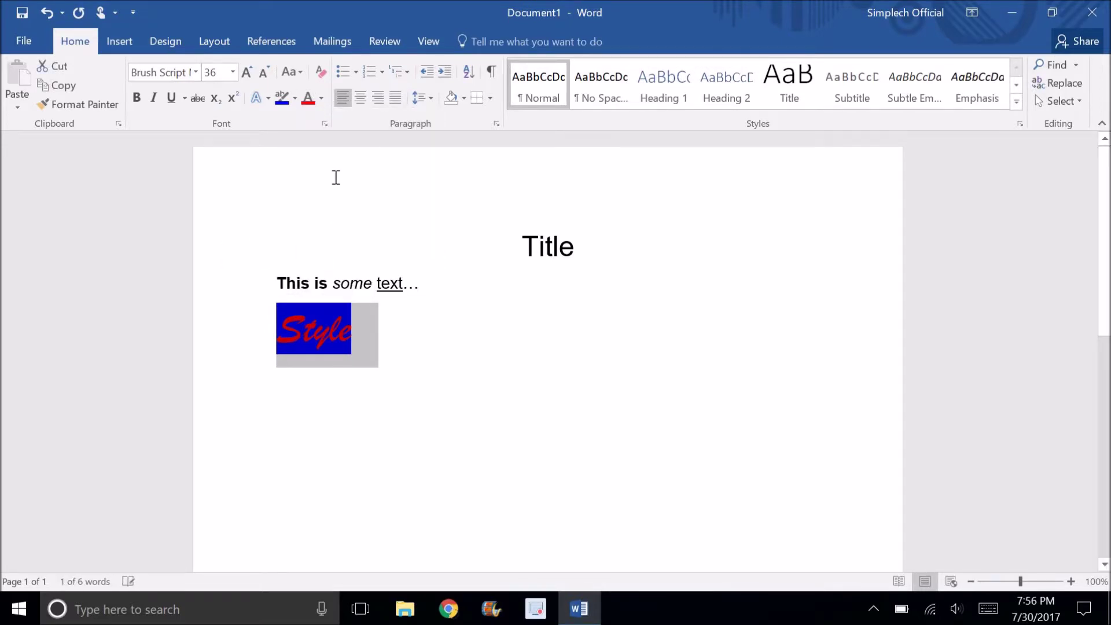
{"action": "left_click", "coordinate": [335, 178]}
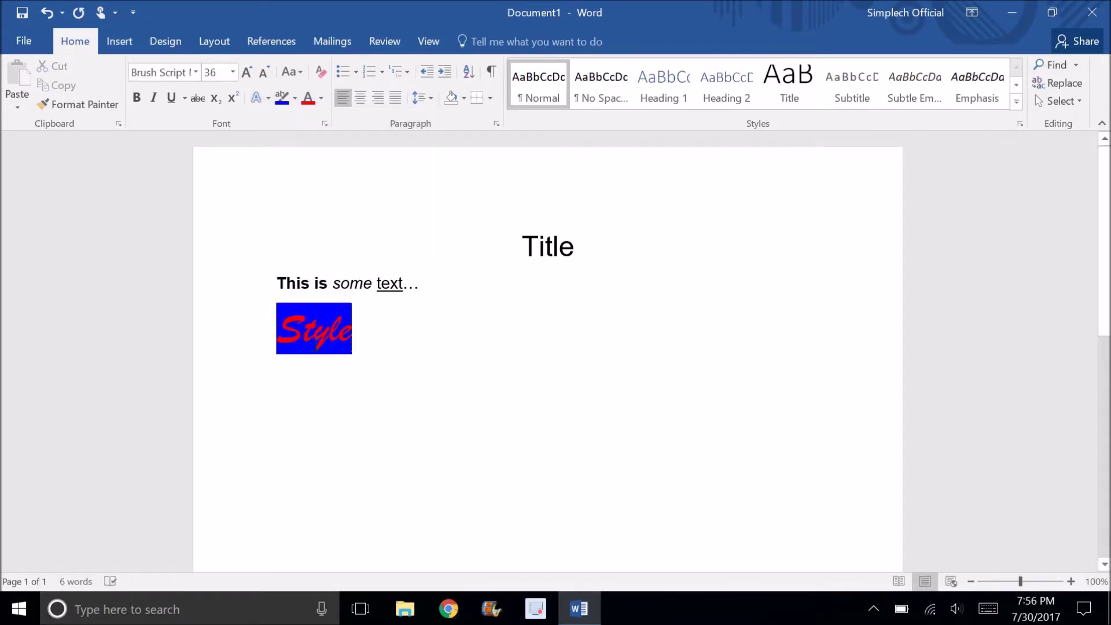
Apply the inner shadow from the first row, middle column, to the word "Style" and deselect it.
{"action": "left_click", "coordinate": [264, 329]}
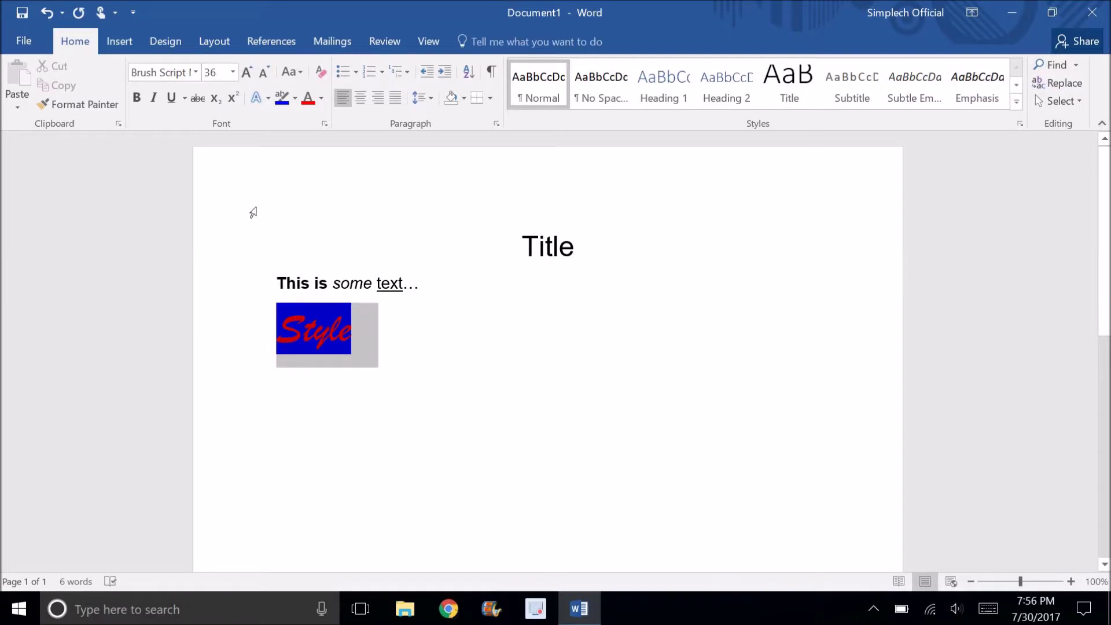
{"action": "left_click", "coordinate": [268, 100]}
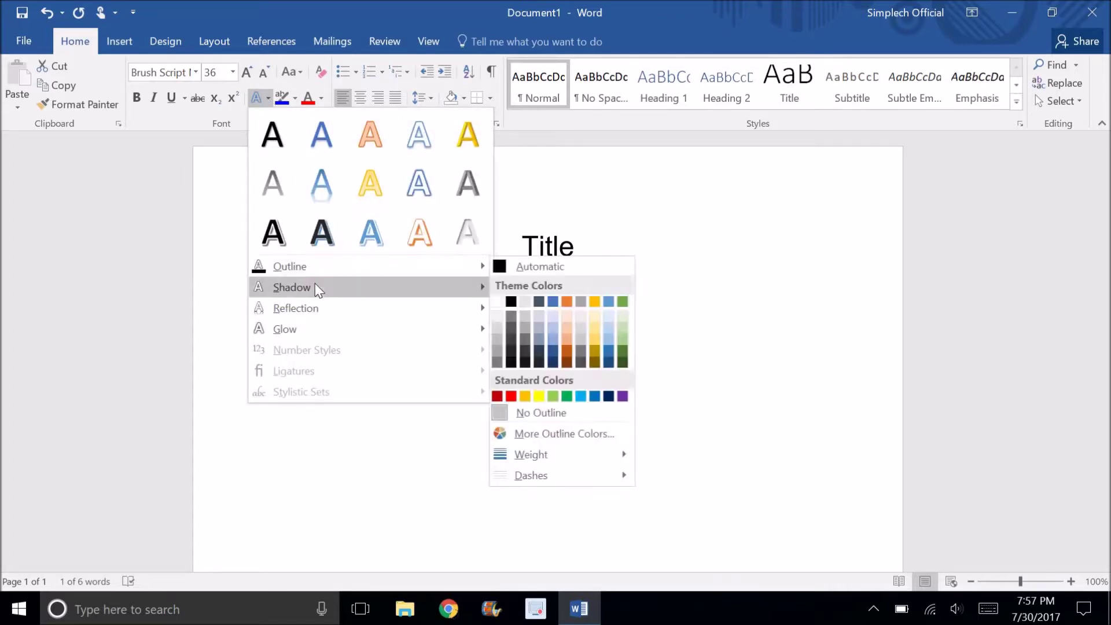
{"action": "mouse_move", "coordinate": [473, 311]}
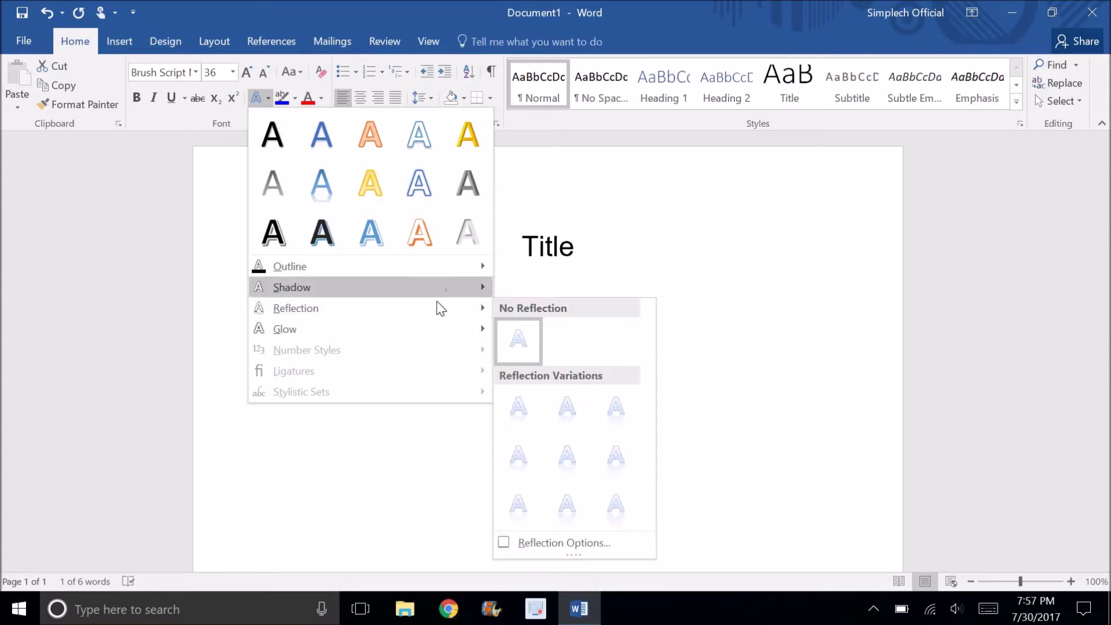
{"action": "mouse_move", "coordinate": [436, 278]}
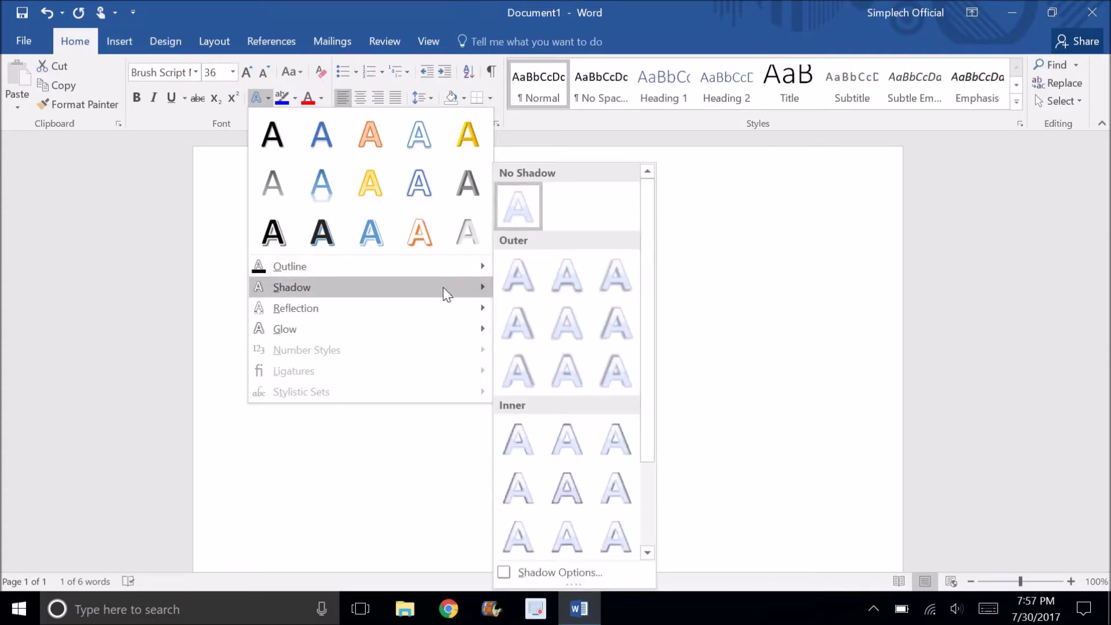
{"action": "left_click", "coordinate": [577, 445]}
{"action": "left_click", "coordinate": [364, 360]}
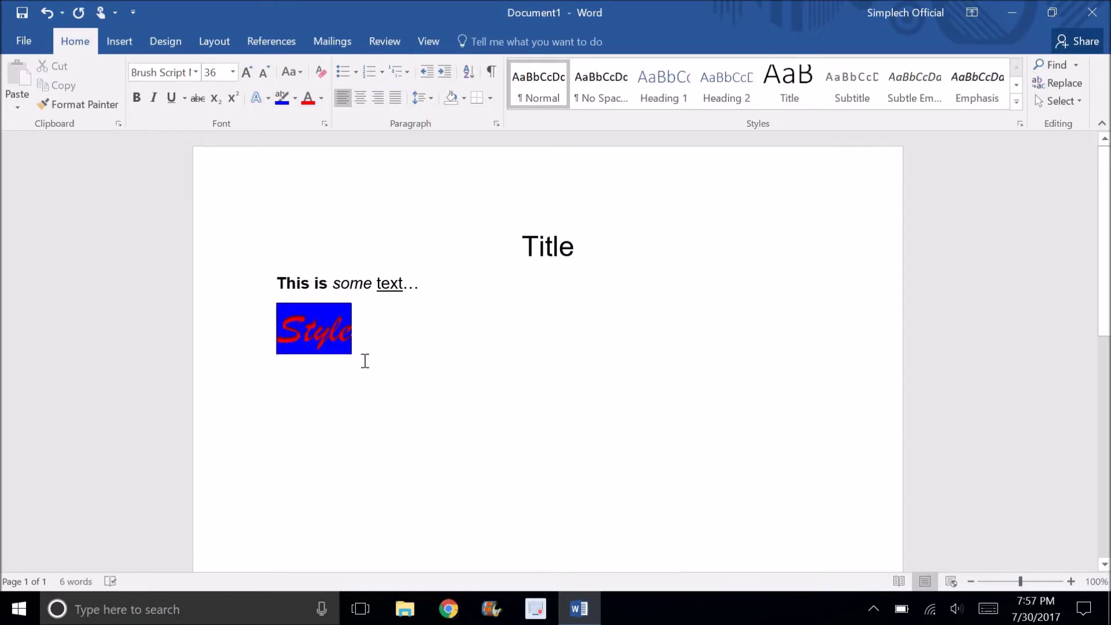
Remove the blue highlighting from the word "Style" and deselect it.
{"action": "left_click_drag", "start_coordinate": [277, 330], "coordinate": [376, 364]}
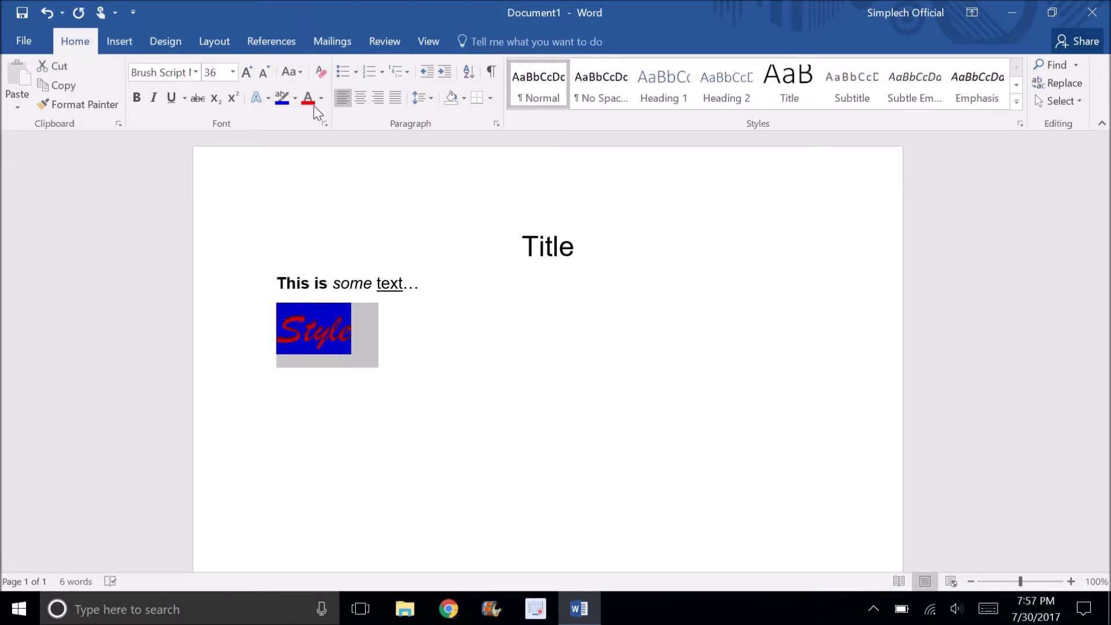
{"action": "left_click", "coordinate": [294, 98]}
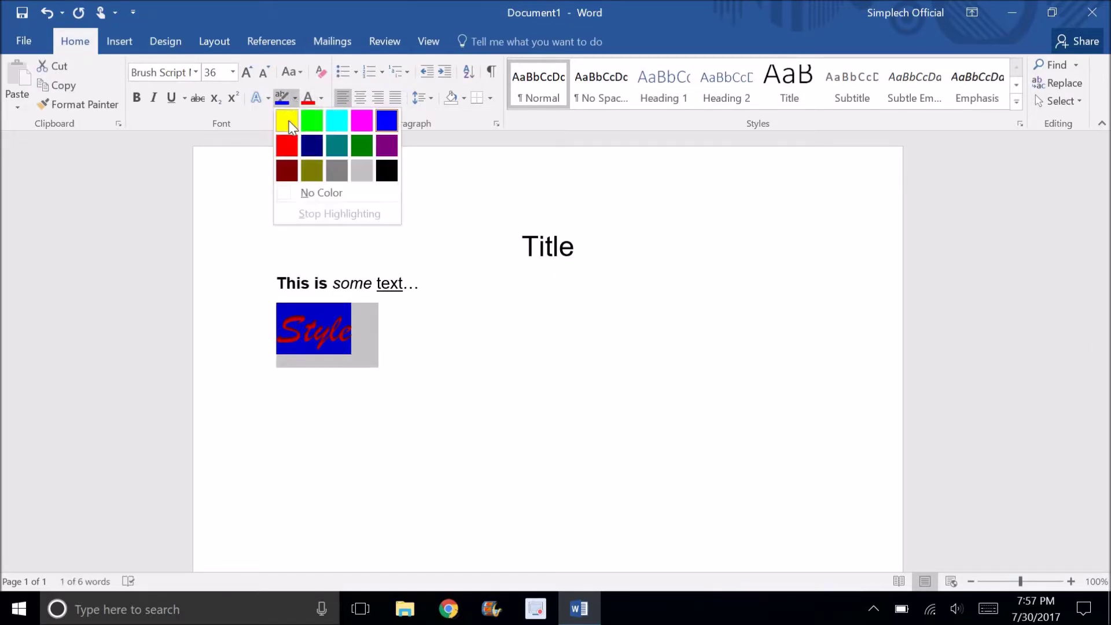
{"action": "left_click", "coordinate": [312, 193]}
{"action": "left_click", "coordinate": [381, 340]}
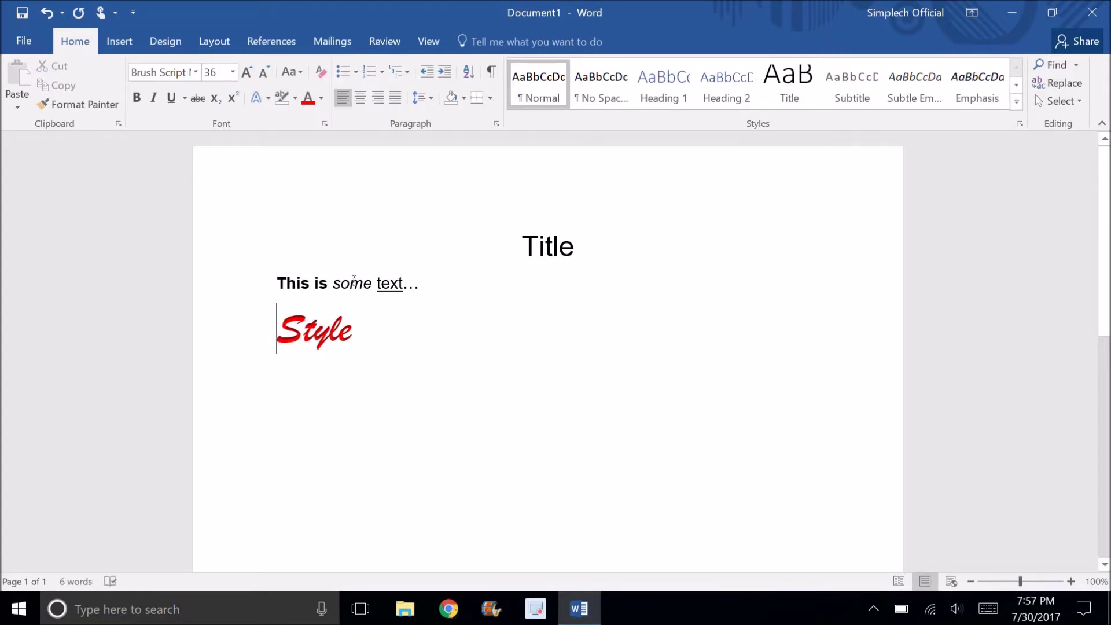
Apply the gold glow variation from the second row to the word "Style" and deselect it.
{"action": "double_click", "coordinate": [354, 334]}
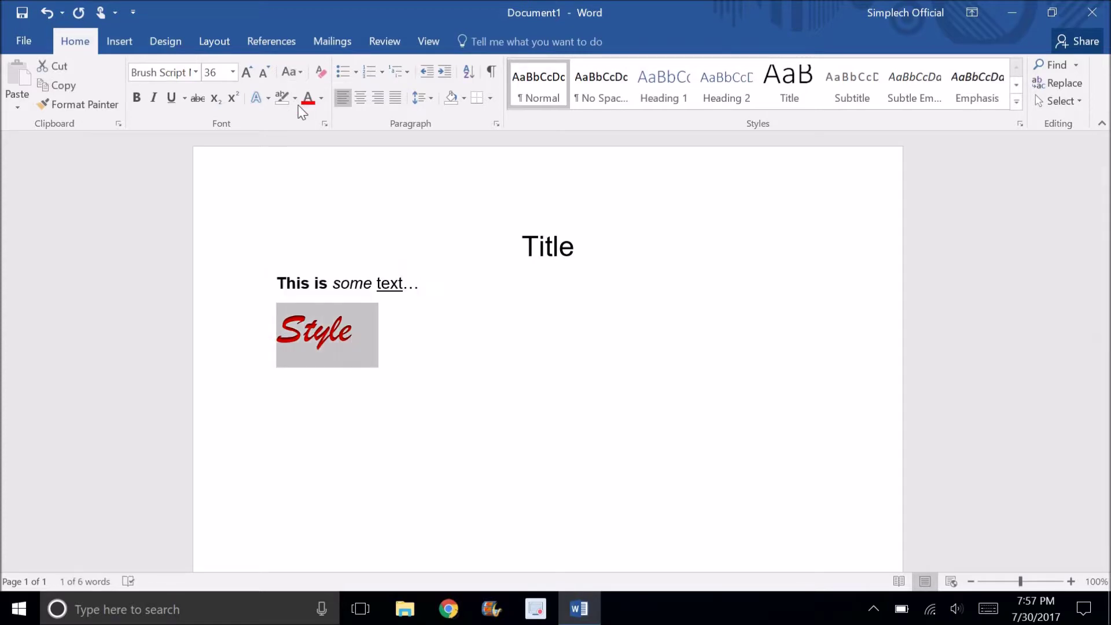
{"action": "left_click", "coordinate": [271, 101]}
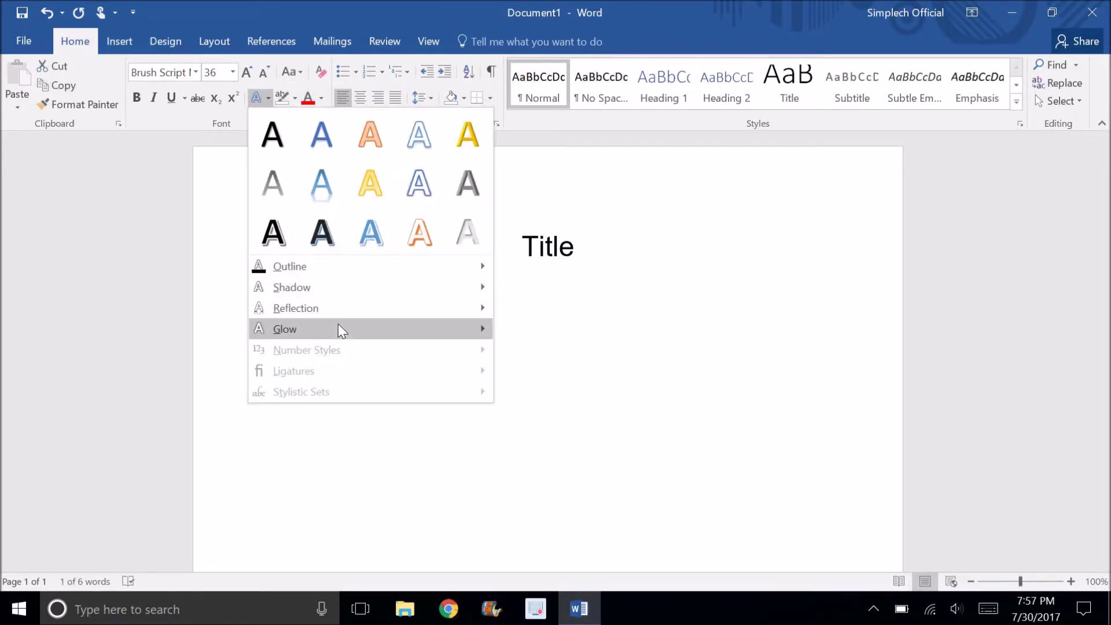
{"action": "mouse_move", "coordinate": [338, 327]}
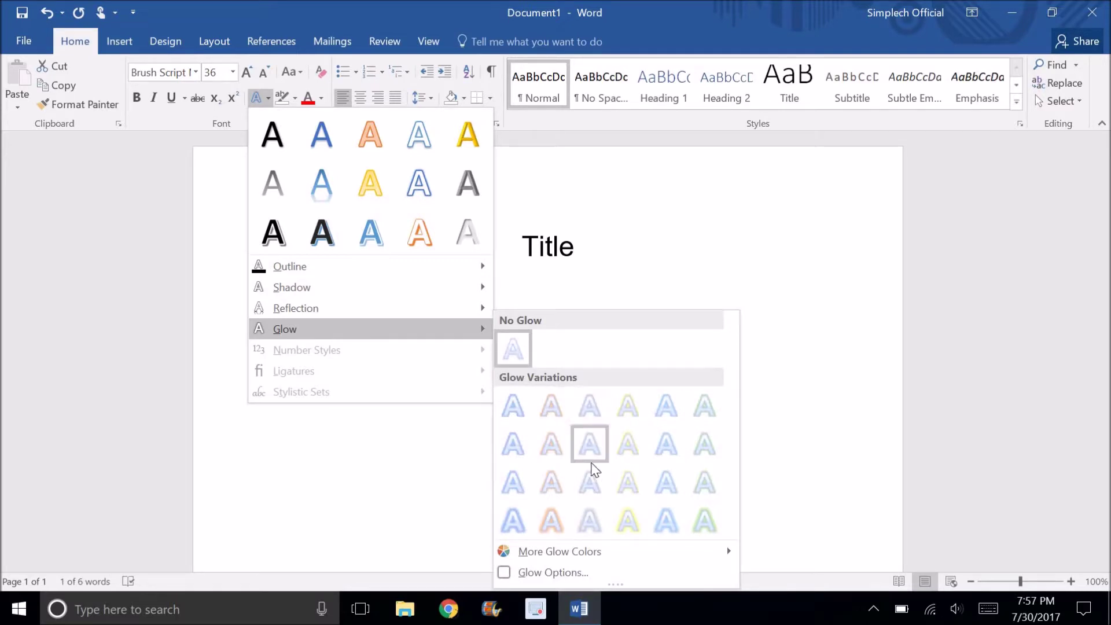
{"action": "left_click", "coordinate": [626, 447]}
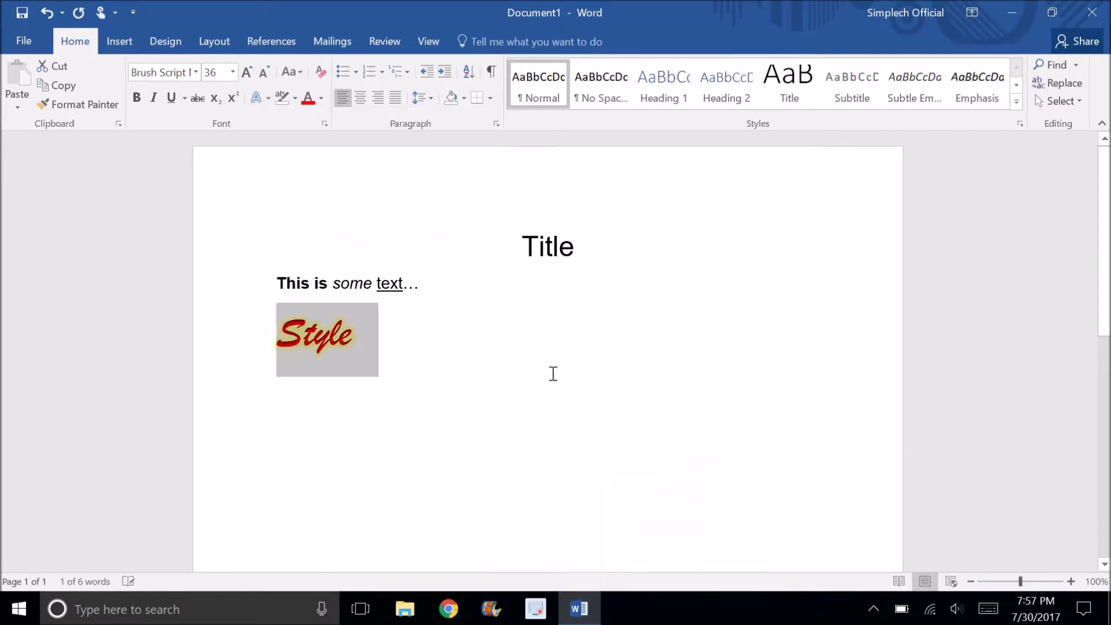
{"action": "left_click", "coordinate": [416, 372]}
Apply the largest light-blue glow variation, in the fourth row and fifth column, to the word "Style".
{"action": "double_click", "coordinate": [295, 318]}
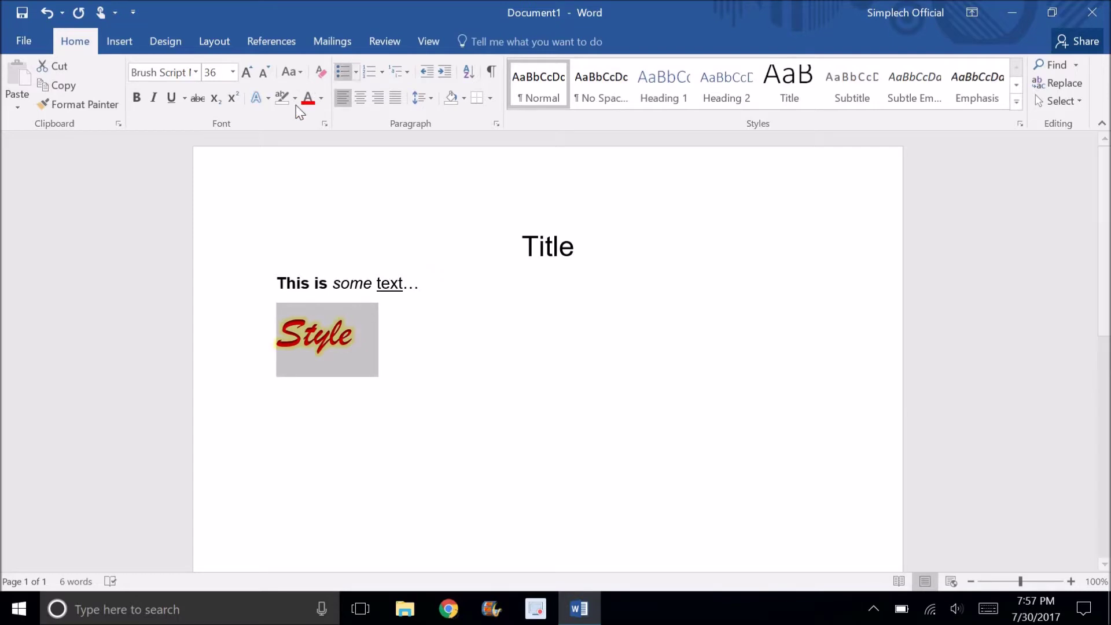
{"action": "left_click", "coordinate": [269, 100]}
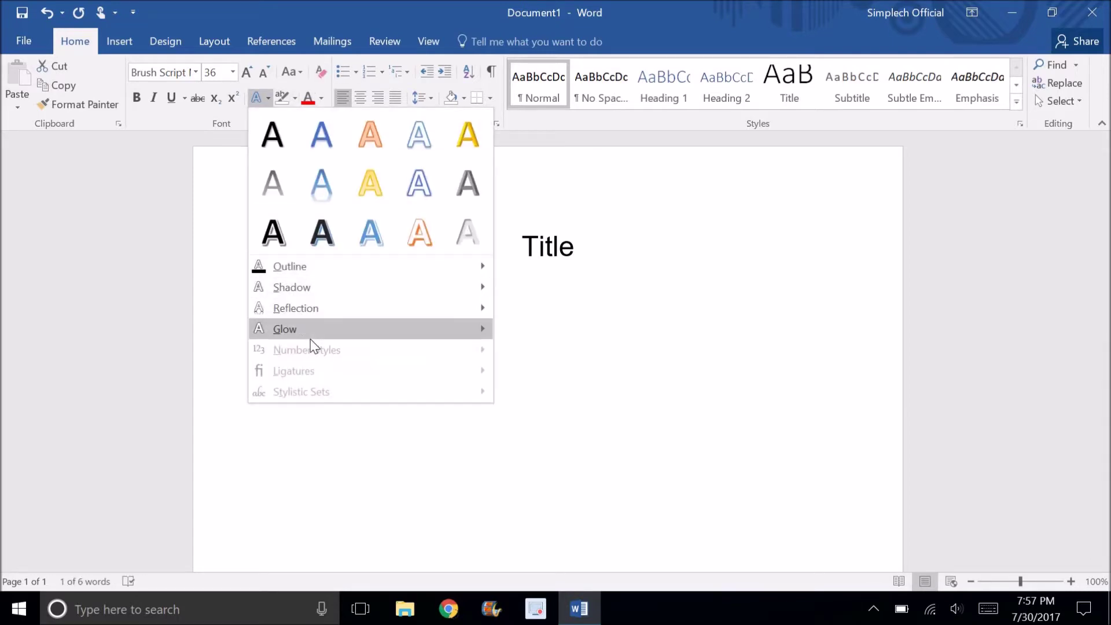
{"action": "mouse_move", "coordinate": [313, 331]}
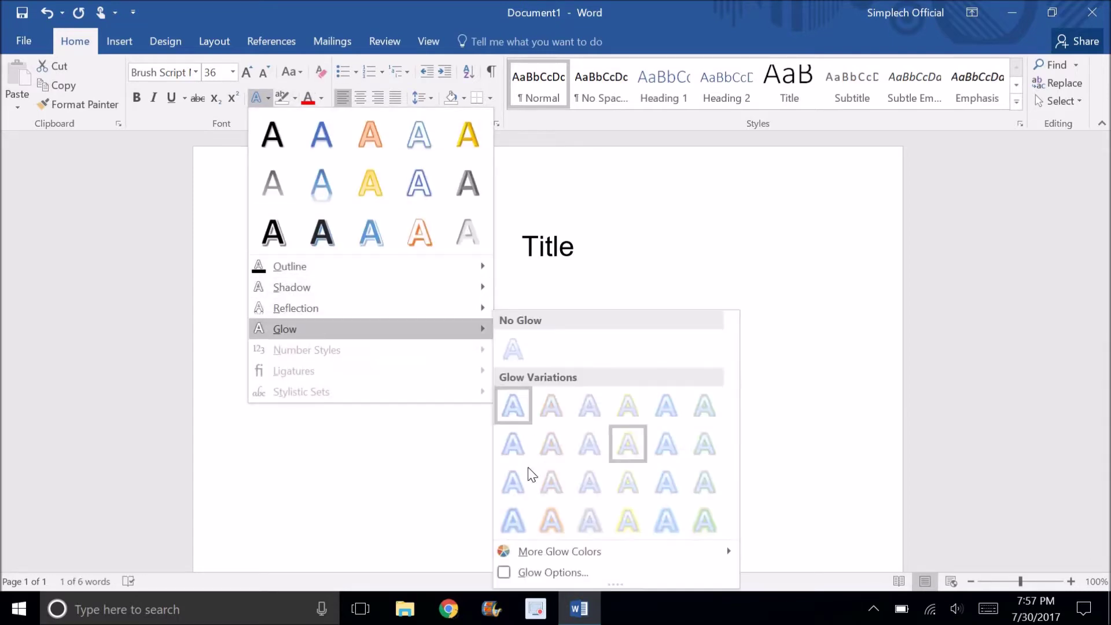
{"action": "left_click", "coordinate": [667, 520]}
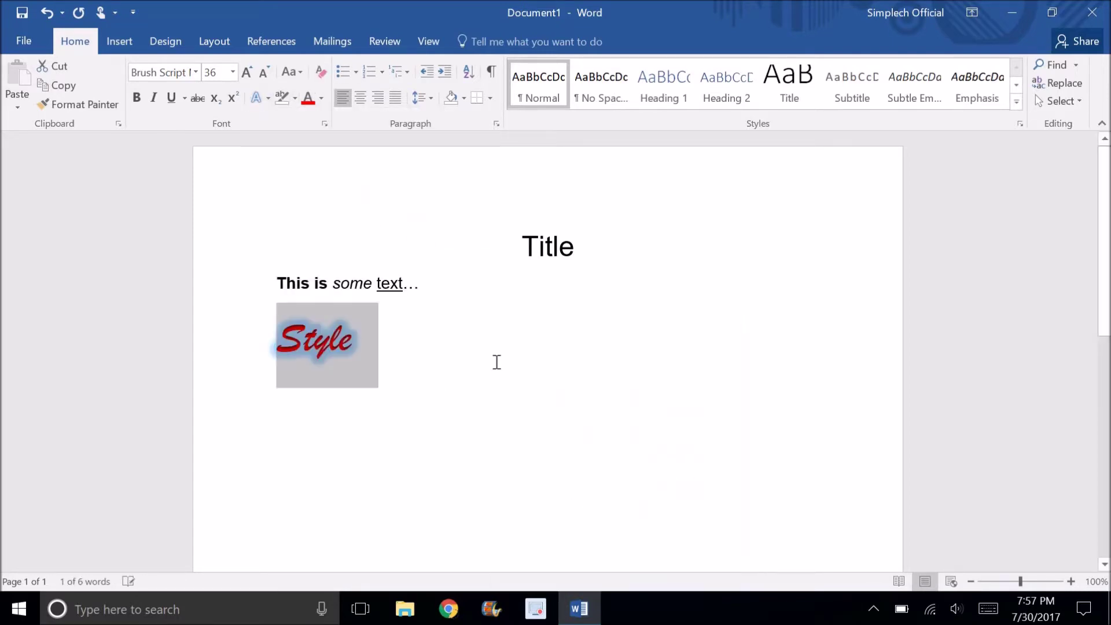
Apply the reflection variation from the first row, third column, to the word "Style" and deselect it.
{"action": "left_click", "coordinate": [266, 98]}
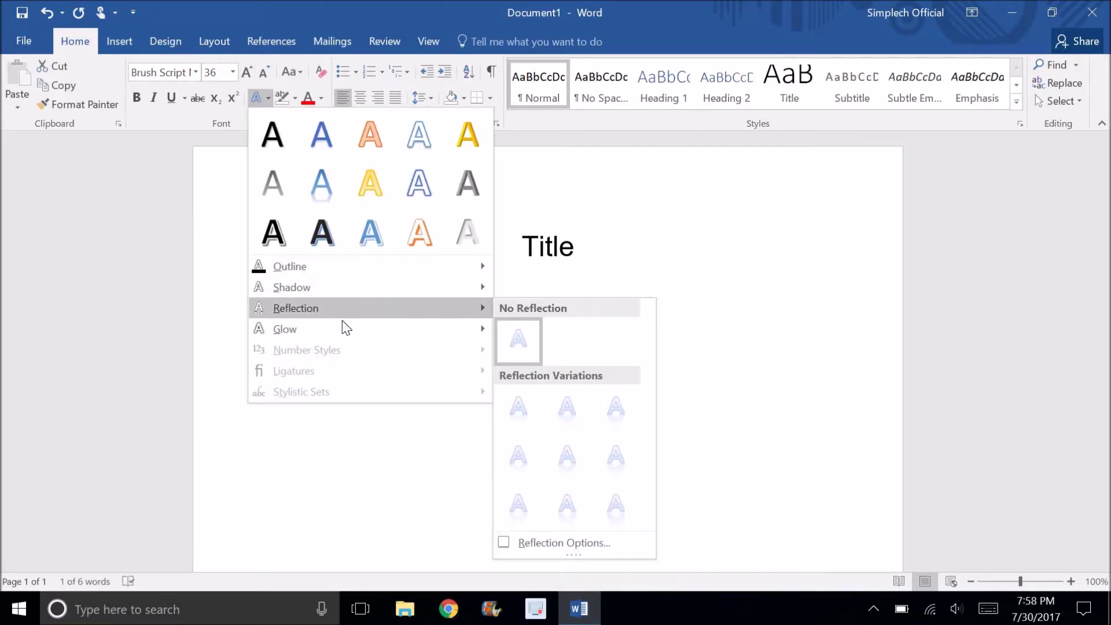
{"action": "mouse_move", "coordinate": [381, 329]}
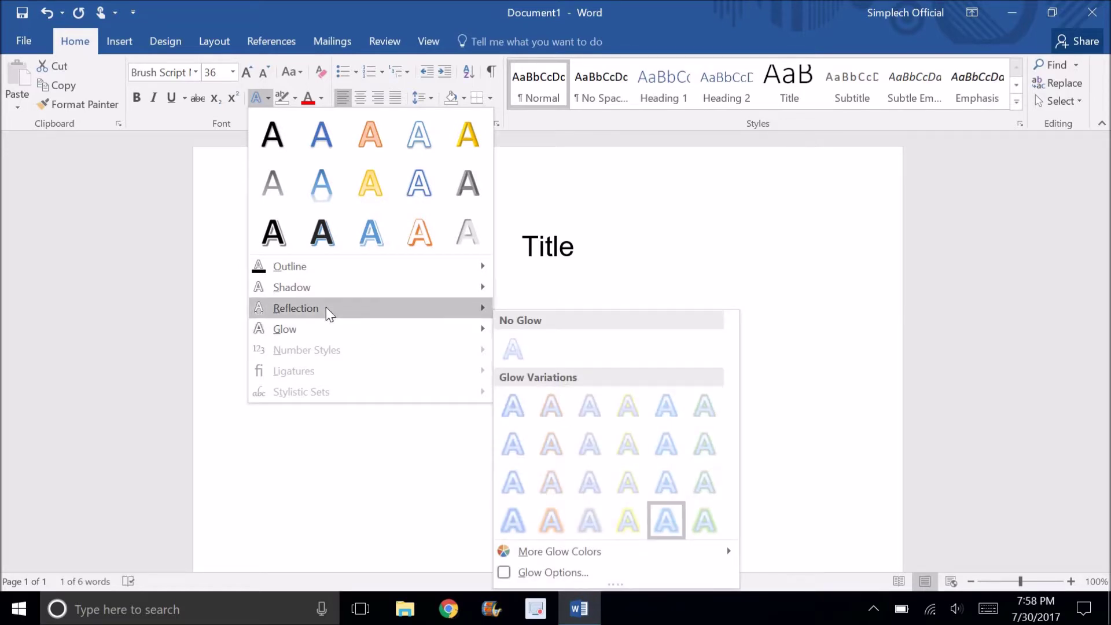
{"action": "mouse_move", "coordinate": [325, 307]}
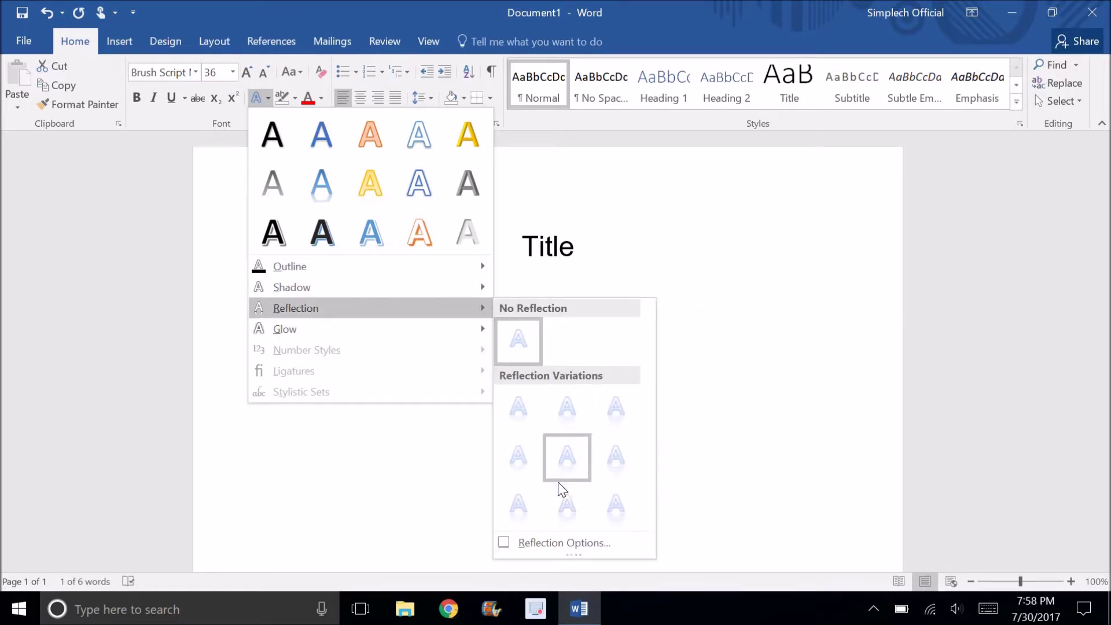
{"action": "left_click", "coordinate": [615, 407]}
{"action": "key", "text": "Right"}
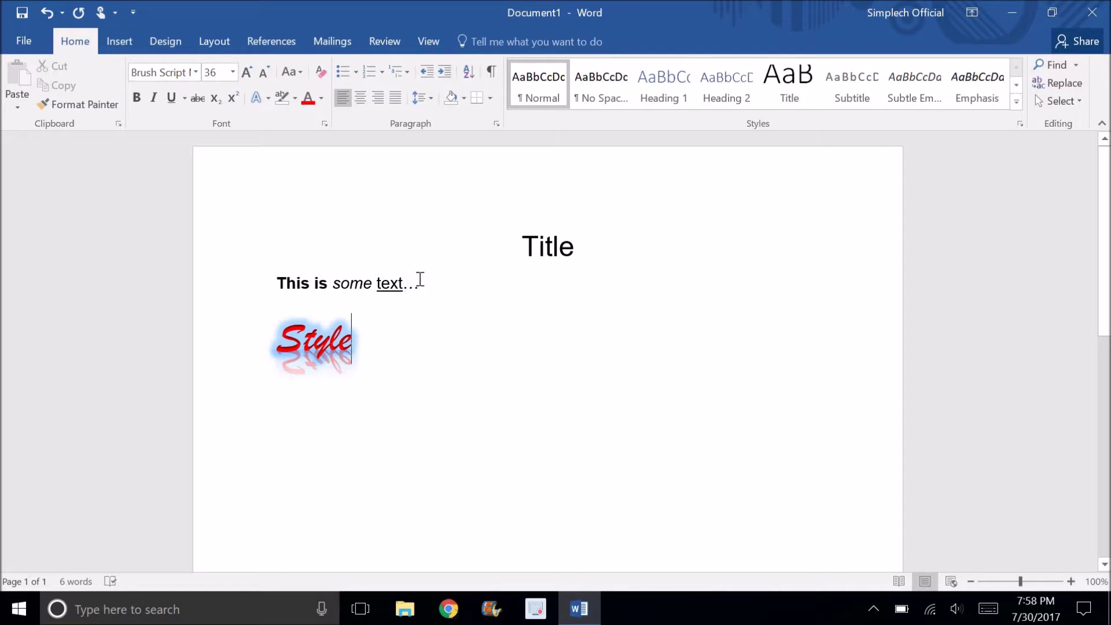
Insert an empty line between "This is some text…" and the word "Style".
{"action": "left_click_drag", "start_coordinate": [419, 283], "coordinate": [315, 279]}
{"action": "left_click", "coordinate": [381, 346]}
{"action": "key", "text": "Return"}
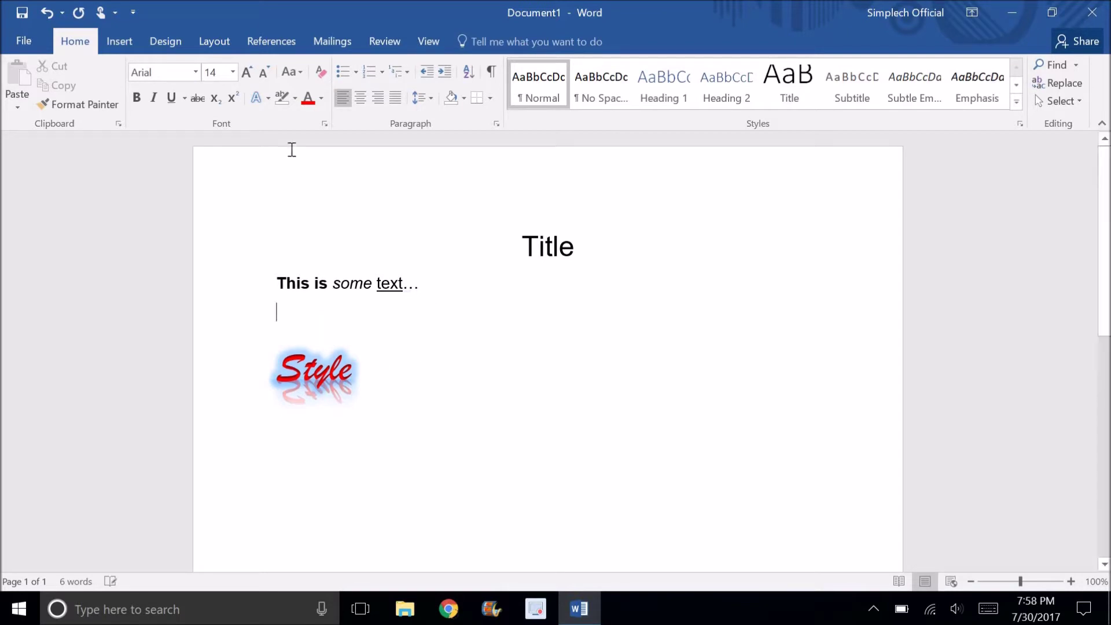
Set the empty line above "Style" to font size 36 and the font Brush Script MT.
{"action": "left_click", "coordinate": [233, 72]}
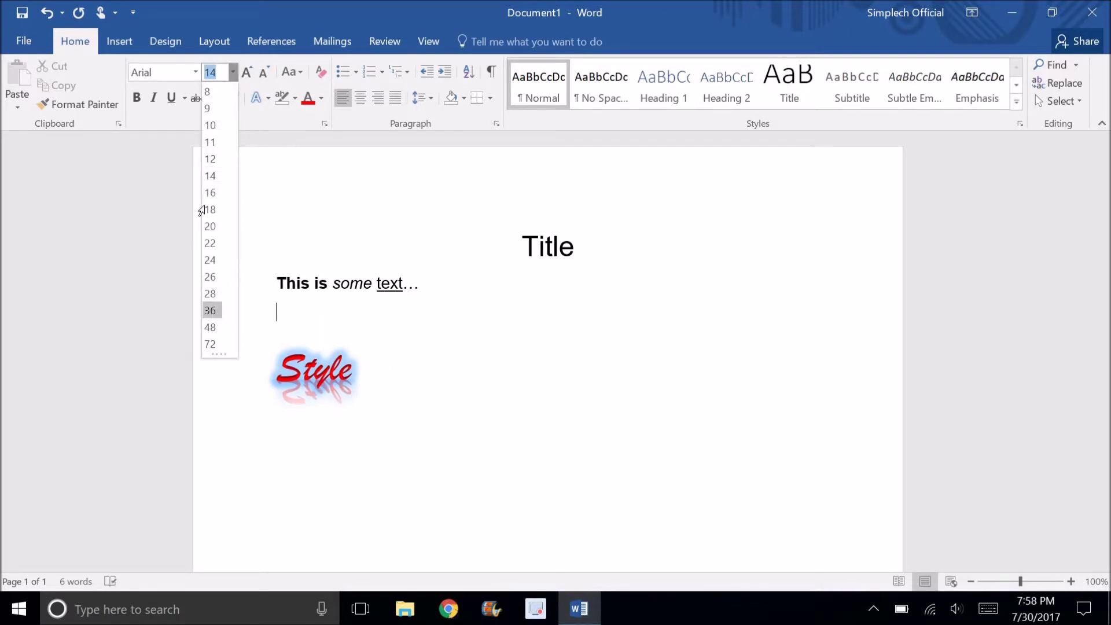
{"action": "left_click", "coordinate": [210, 310]}
{"action": "left_click", "coordinate": [195, 72]}
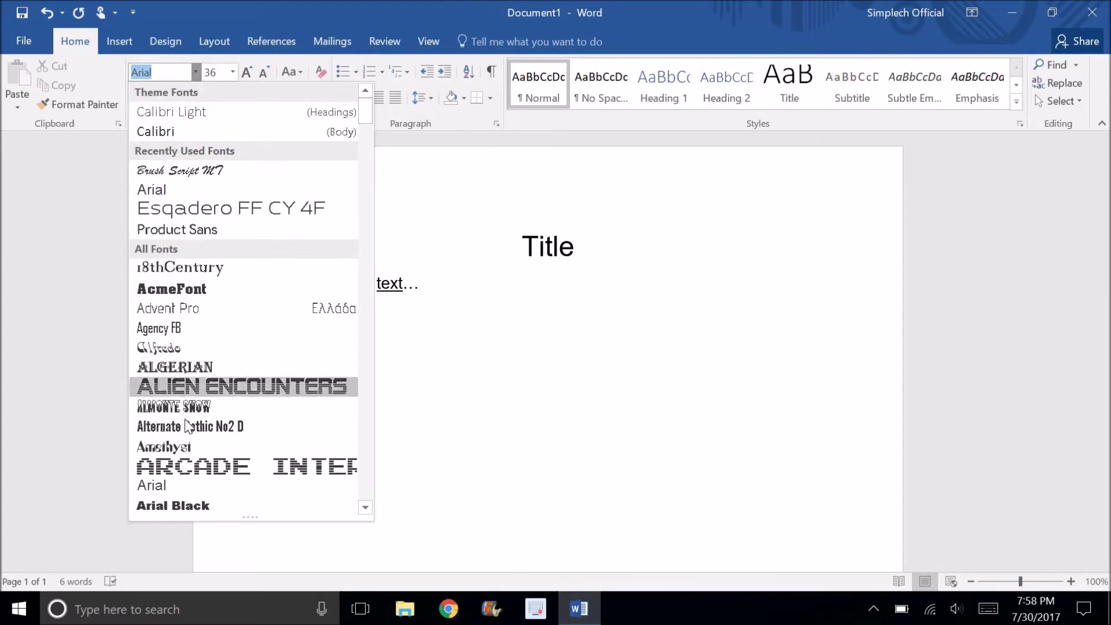
{"action": "scroll", "coordinate": [189, 428], "scroll_direction": "down", "scroll_amount": 9}
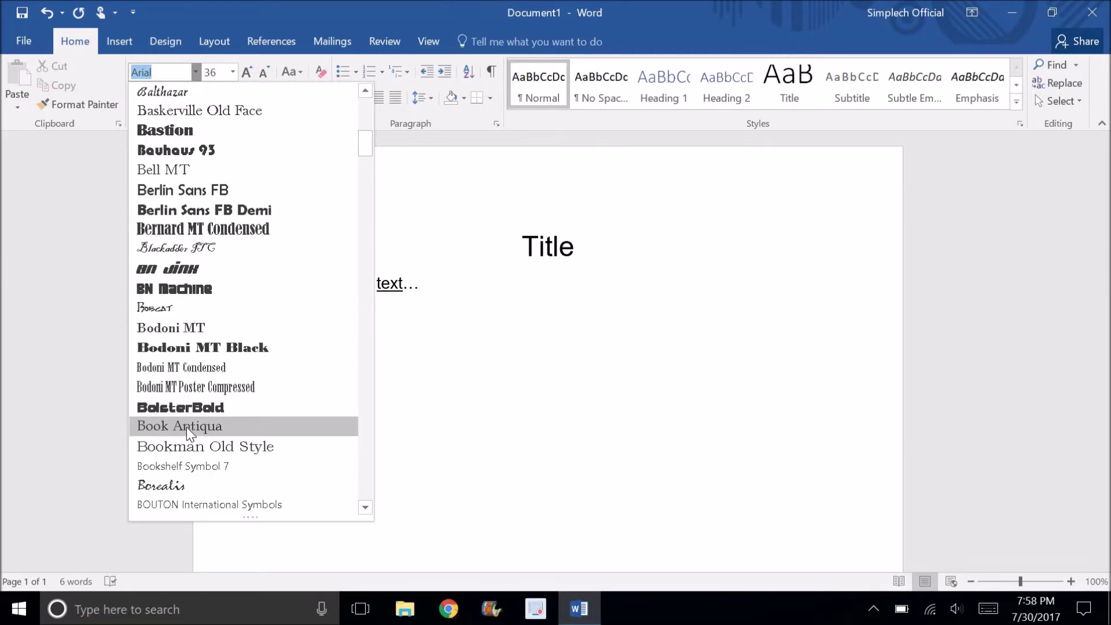
{"action": "scroll", "coordinate": [186, 428], "scroll_direction": "down", "scroll_amount": 3}
{"action": "left_click", "coordinate": [190, 428]}
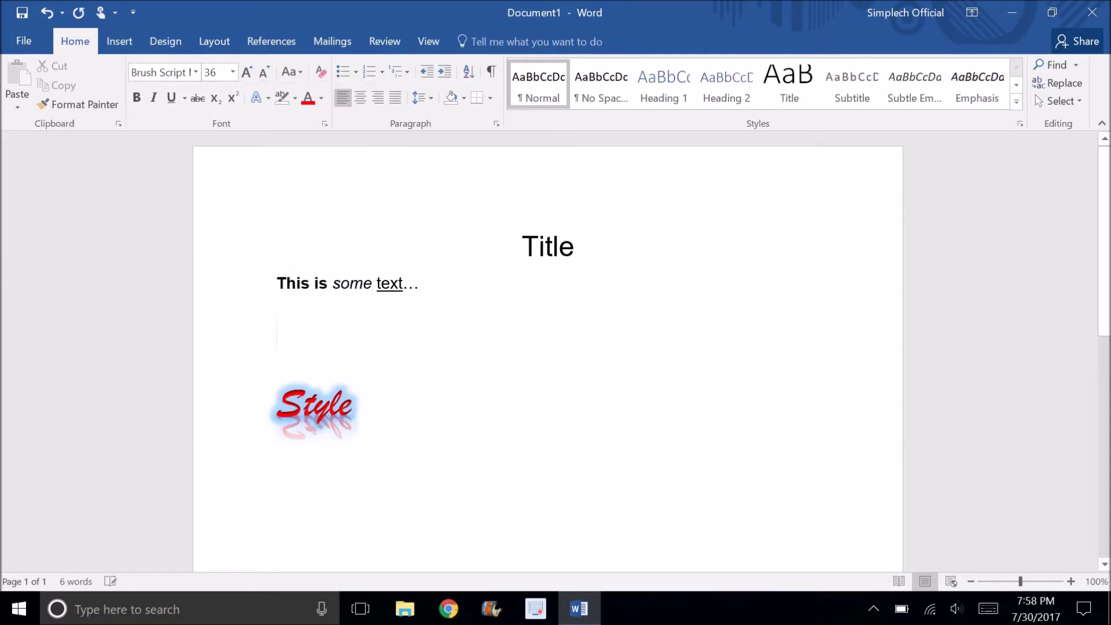
Enter the plain word "Style" on the new line for comparison with the decorated one.
{"action": "type", "text": "St"}
{"action": "key", "text": "BackSpace"}
{"action": "type", "text": "tyle"}
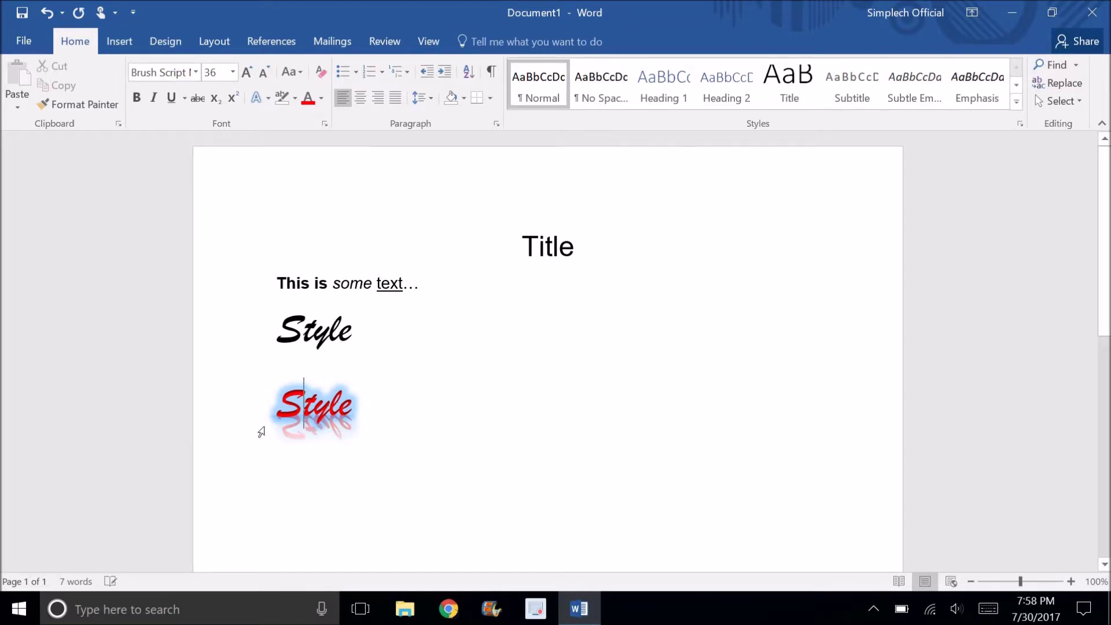
Apply a standard blue outline to the lower, glowing word "Style" and deselect it.
{"action": "triple_click", "coordinate": [437, 428]}
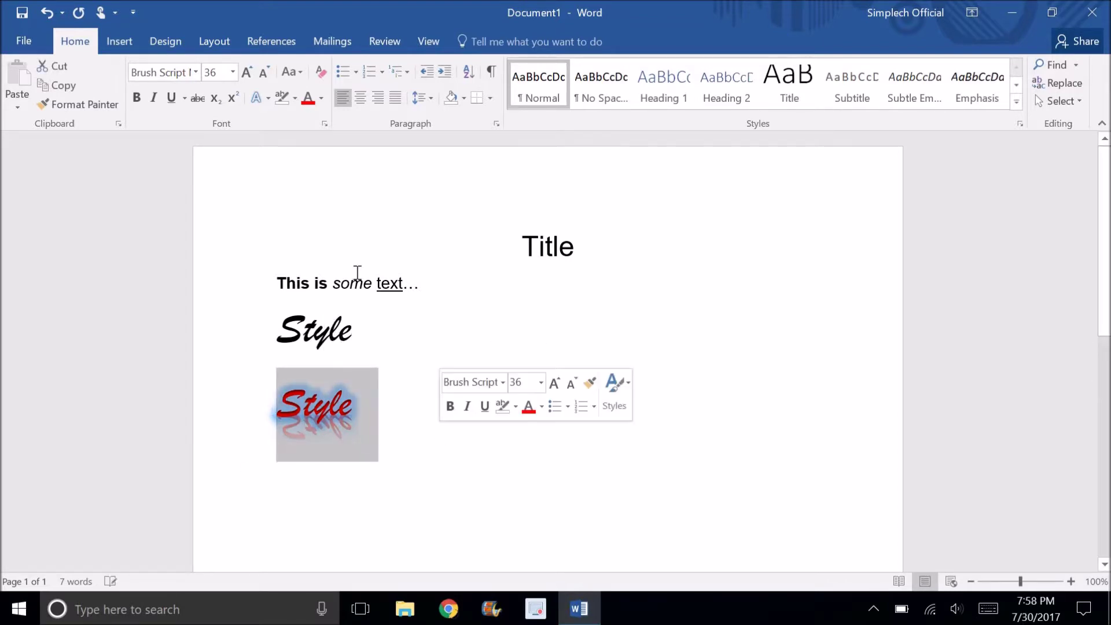
{"action": "left_click", "coordinate": [268, 97]}
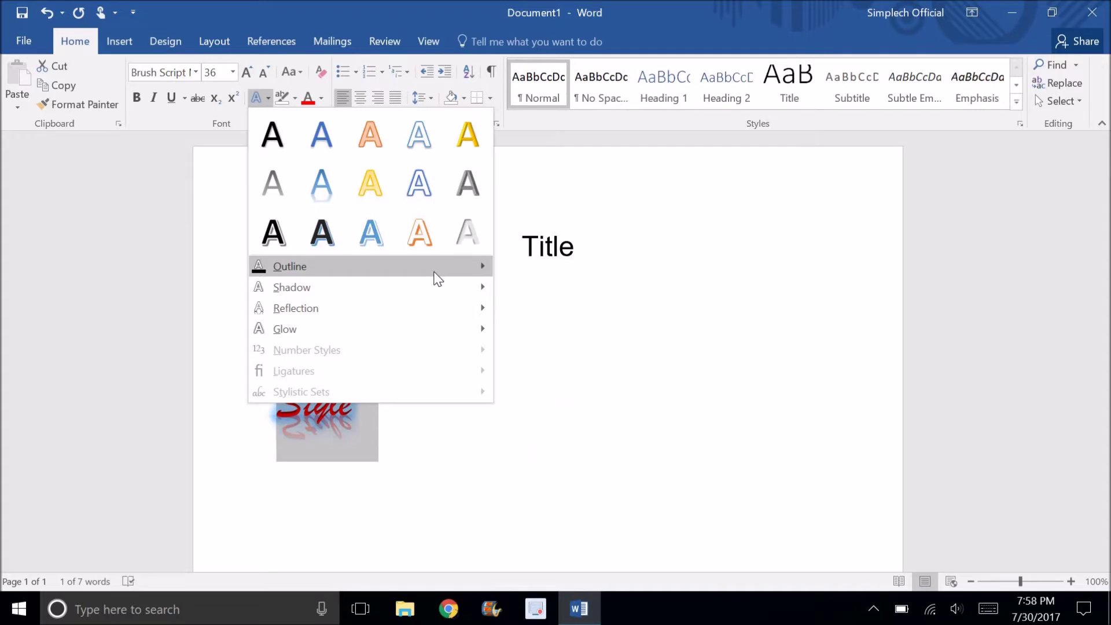
{"action": "mouse_move", "coordinate": [433, 273]}
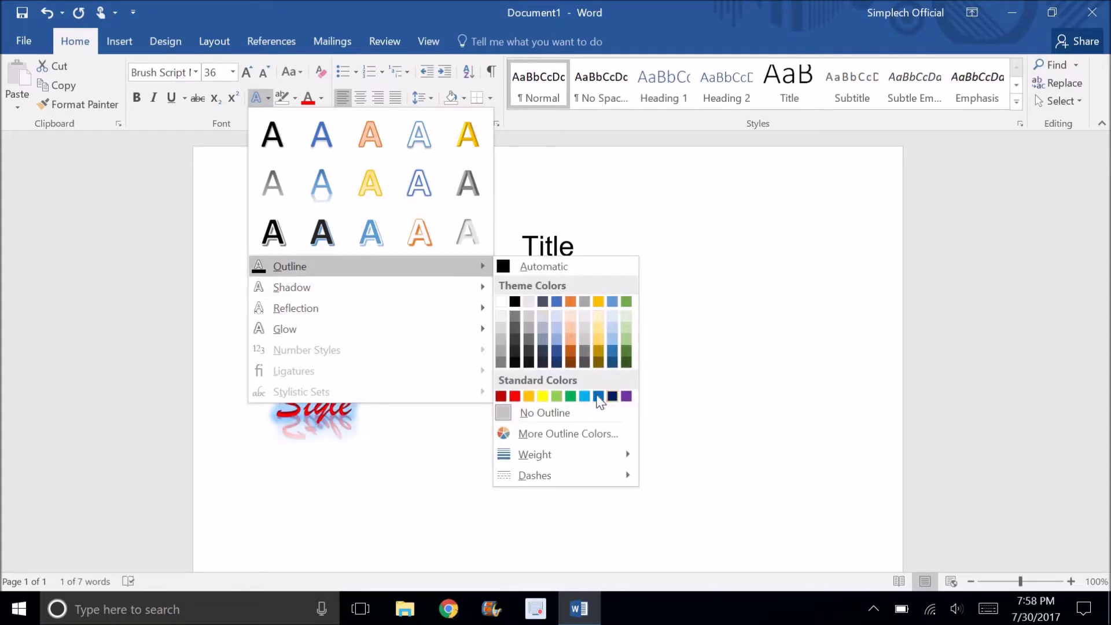
{"action": "left_click", "coordinate": [573, 412]}
{"action": "left_click", "coordinate": [387, 420]}
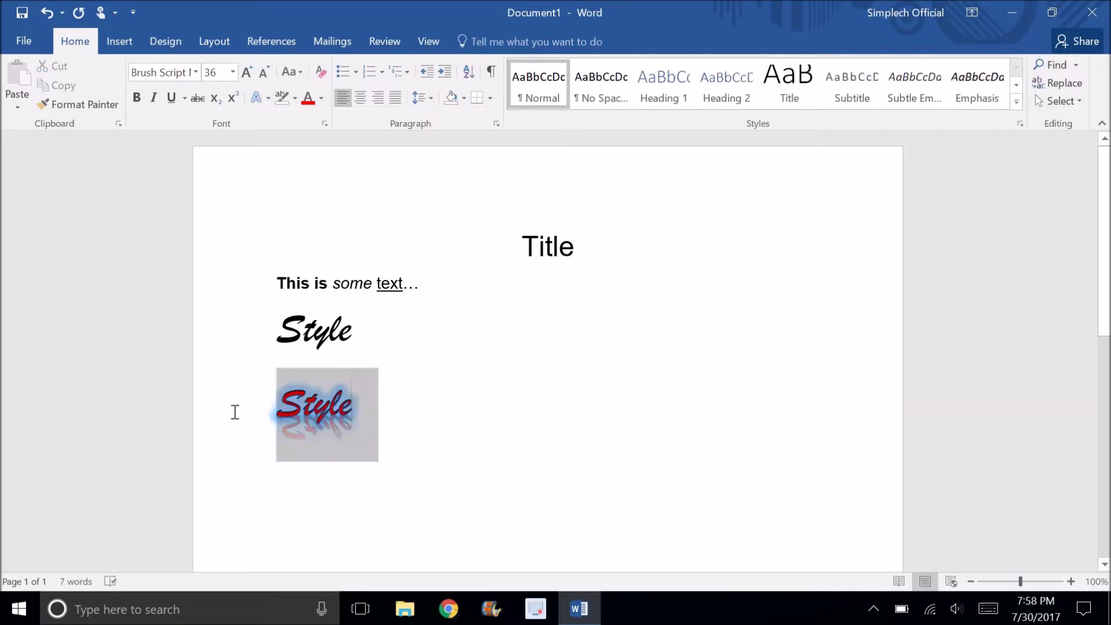
Remove the glow effect from the lower, decorated word "Style" and deselect it.
{"action": "left_click", "coordinate": [267, 97]}
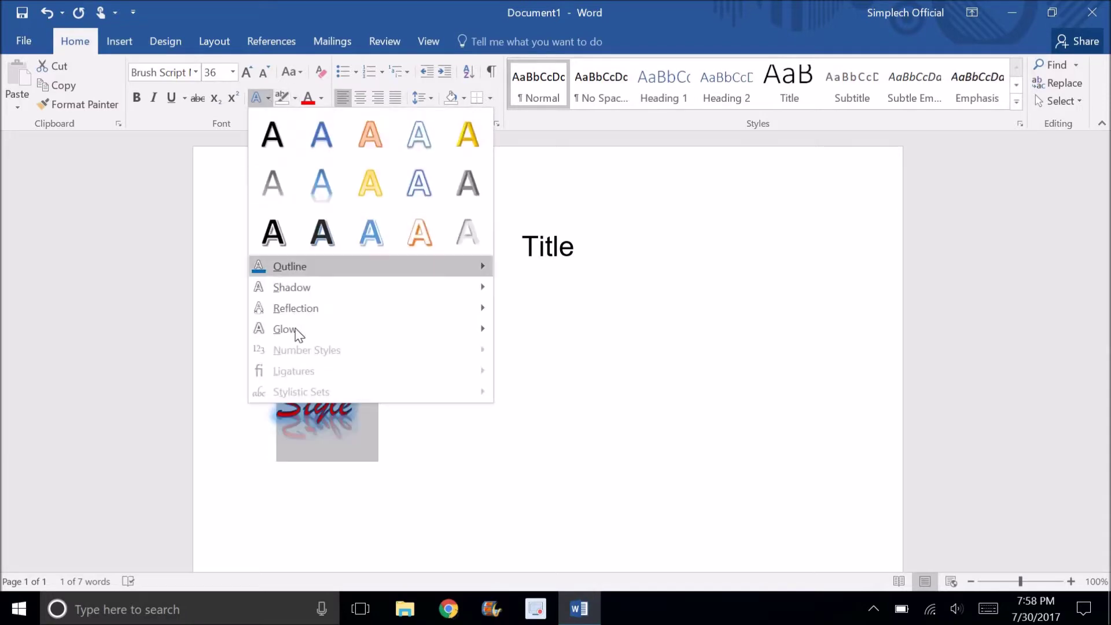
{"action": "mouse_move", "coordinate": [296, 335]}
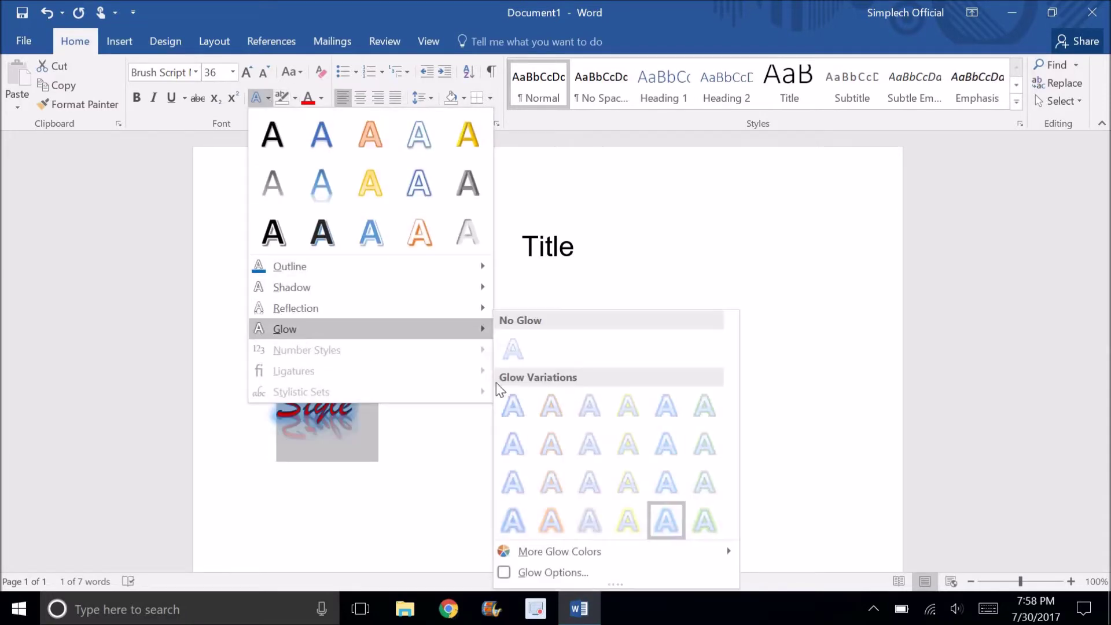
{"action": "left_click", "coordinate": [508, 347]}
{"action": "left_click", "coordinate": [462, 444]}
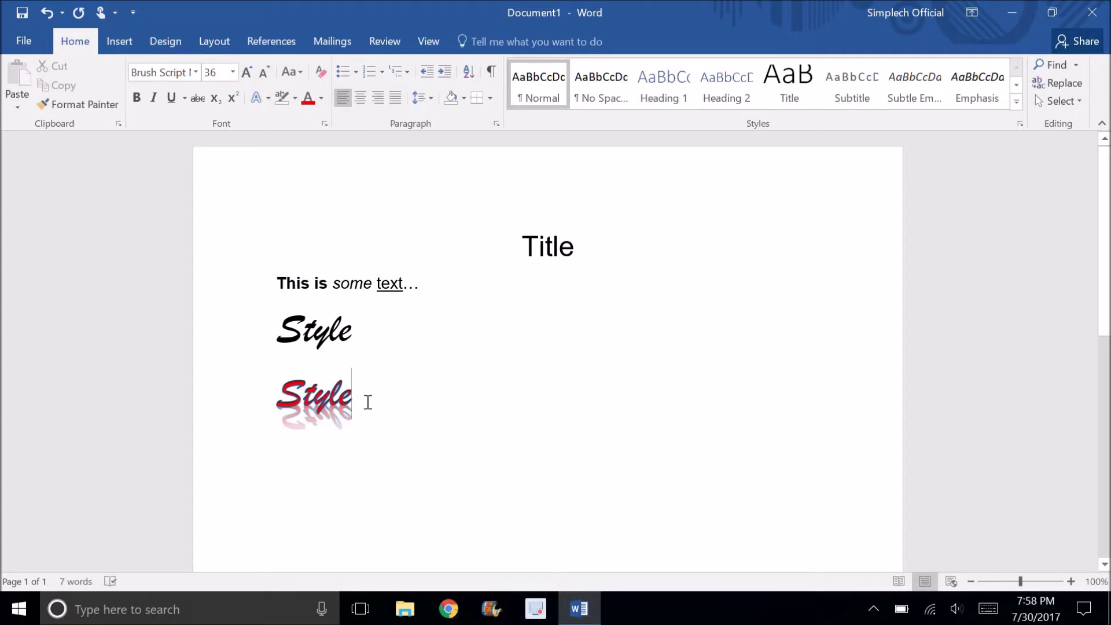
{"action": "type", "text": "fdsf"}
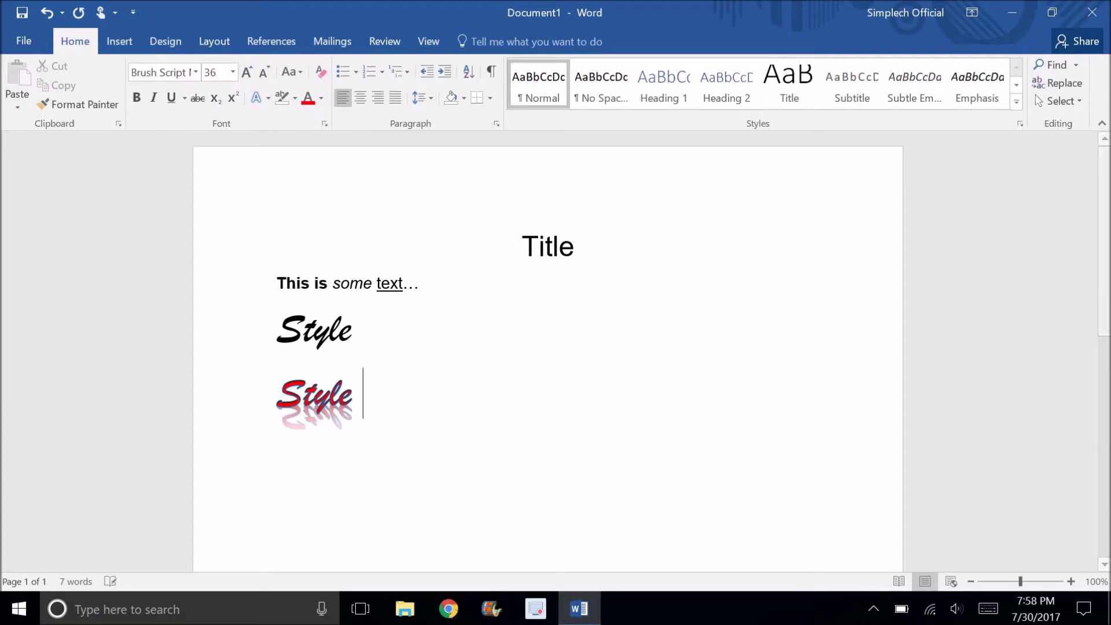
{"action": "key", "text": "BackSpace"}
{"action": "key", "text": "BackSpace"}
{"action": "key", "text": "BackSpace"}
{"action": "key", "text": "BackSpace"}
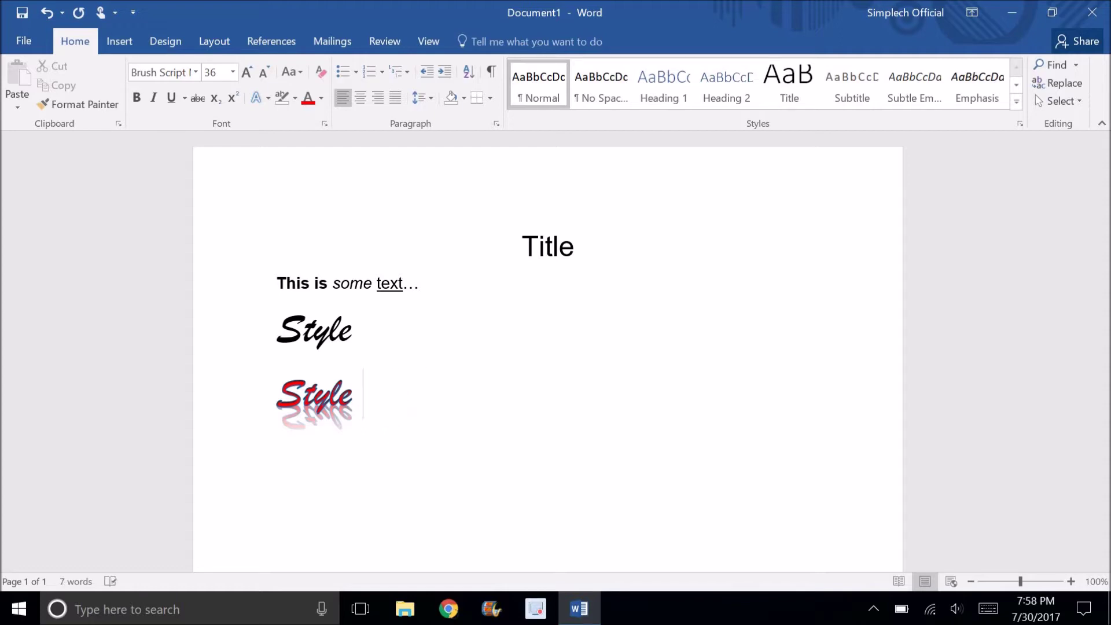
{"action": "key", "text": "Return"}
{"action": "key", "text": "Return"}
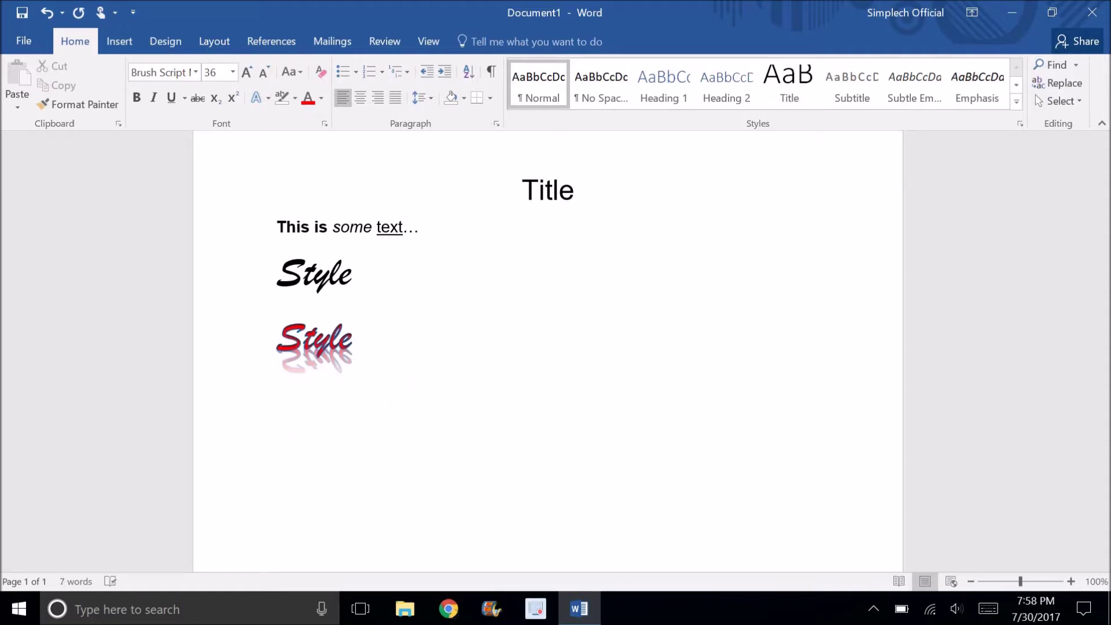
{"action": "type", "text": "dfdfdfsdfdf"}
{"action": "key", "text": "BackSpace"}
{"action": "key", "text": "BackSpace"}
{"action": "key", "text": "BackSpace"}
{"action": "key", "text": "BackSpace"}
{"action": "key", "text": "BackSpace"}
{"action": "key", "text": "BackSpace"}
{"action": "key", "text": "BackSpace"}
{"action": "key", "text": "BackSpace"}
{"action": "key", "text": "BackSpace"}
{"action": "key", "text": "BackSpace"}
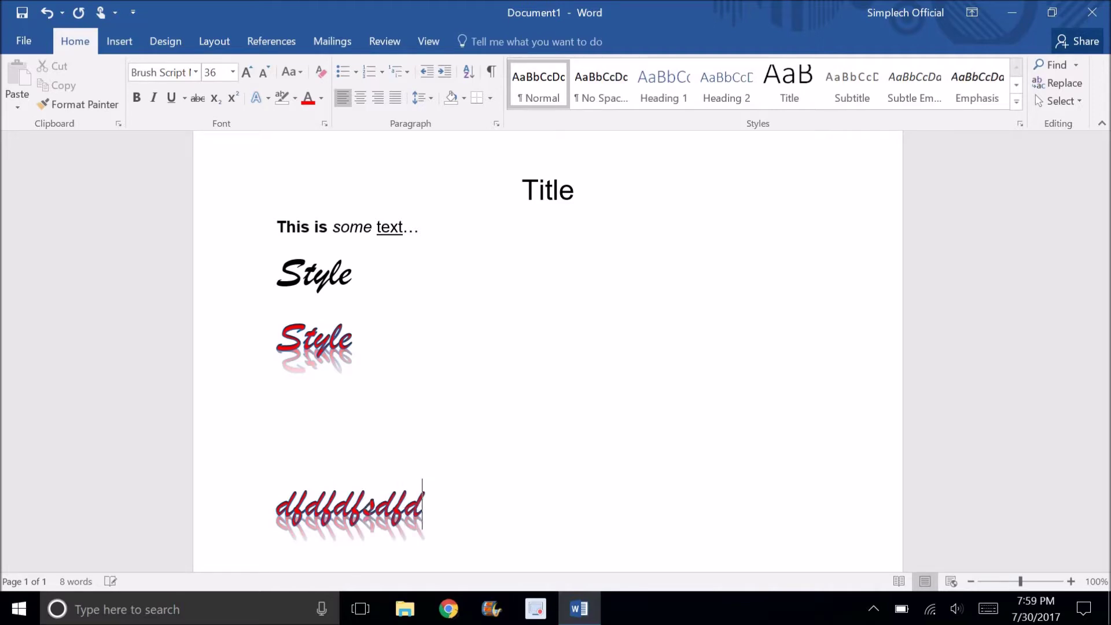
{"action": "key", "text": "BackSpace"}
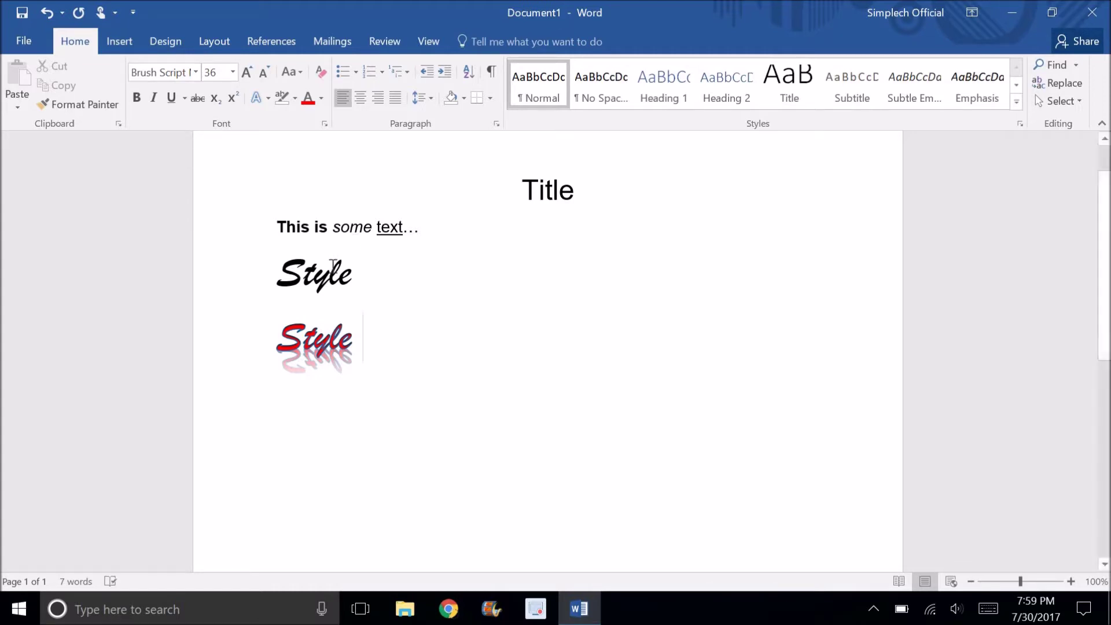
Replace all the text below the title with "Text Text Text".
{"action": "left_click_drag", "start_coordinate": [236, 258], "coordinate": [212, 253]}
{"action": "key", "text": "Delete"}
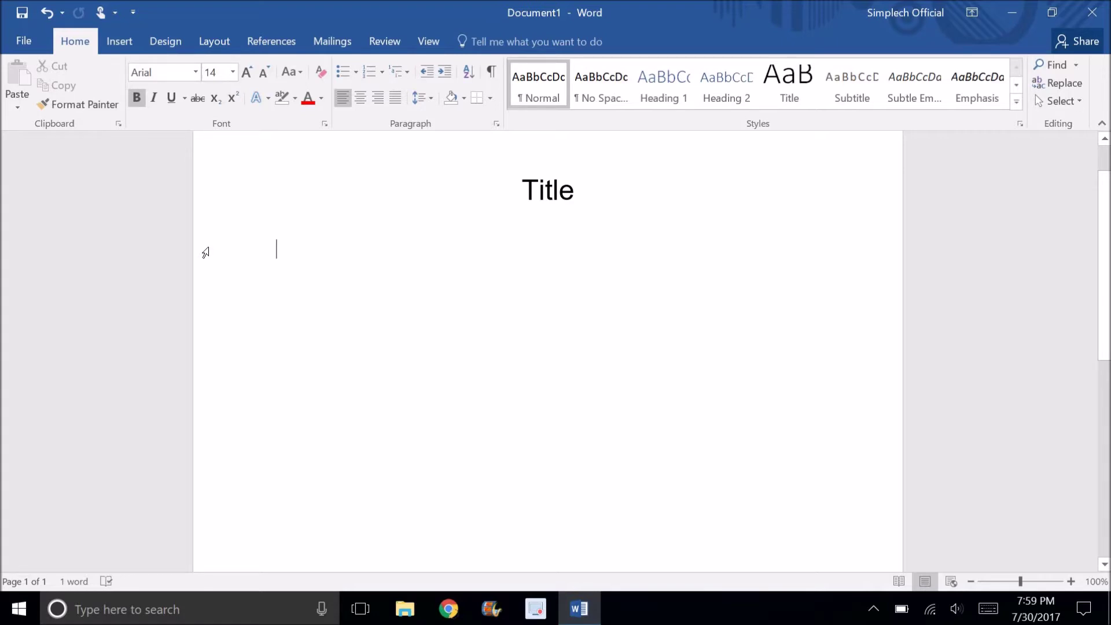
{"action": "type", "text": "Text"}
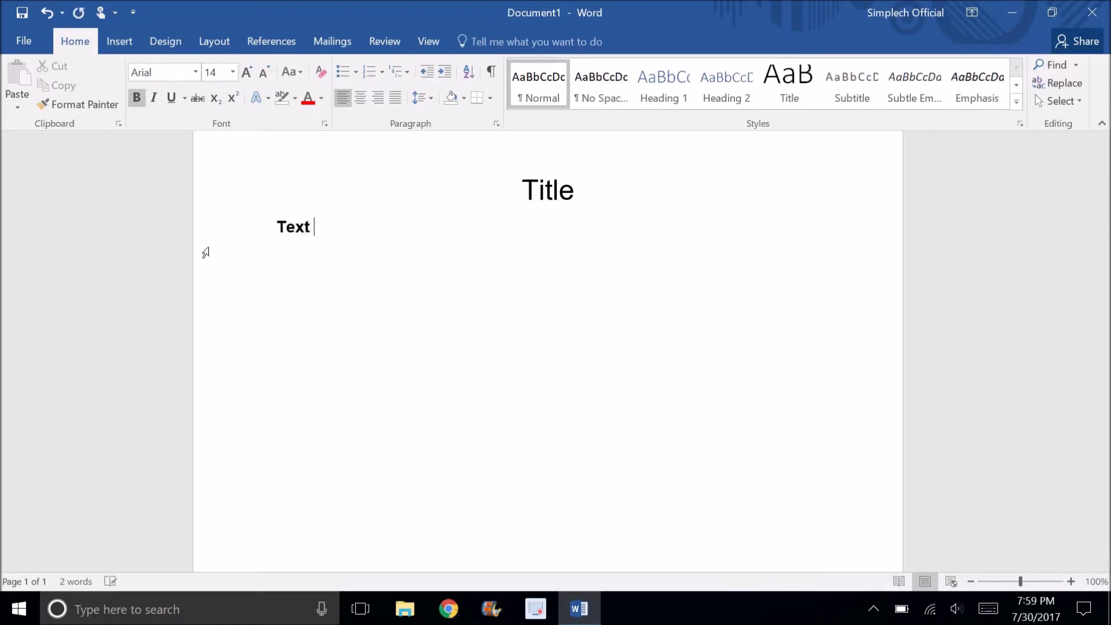
{"action": "type", "text": " Text Text"}
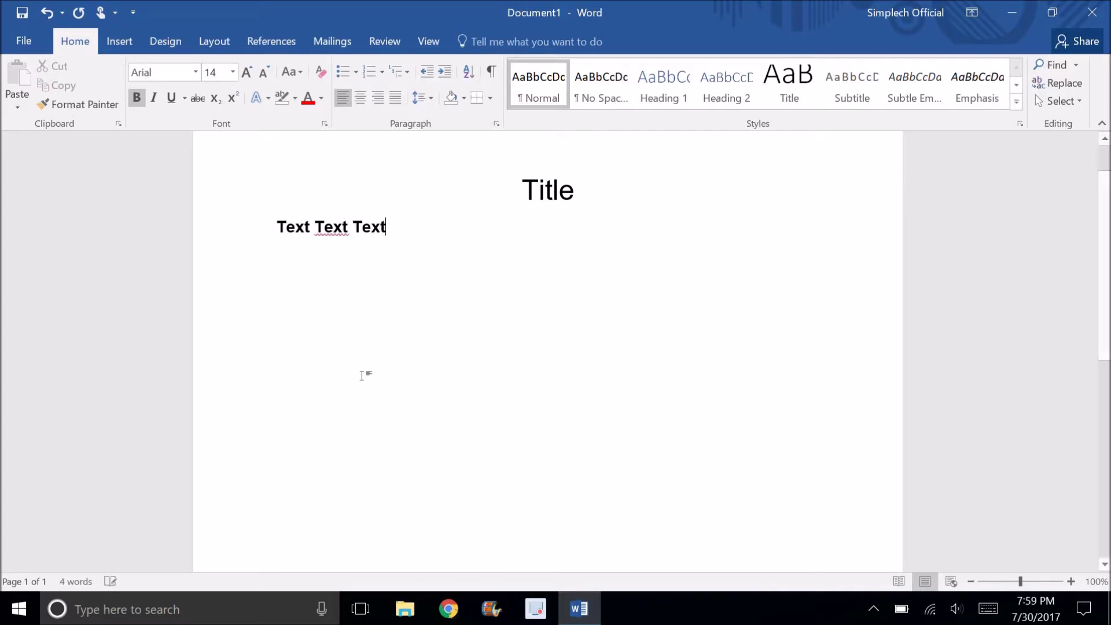
Change the font of the second word "Text" to Calibri.
{"action": "double_click", "coordinate": [316, 223]}
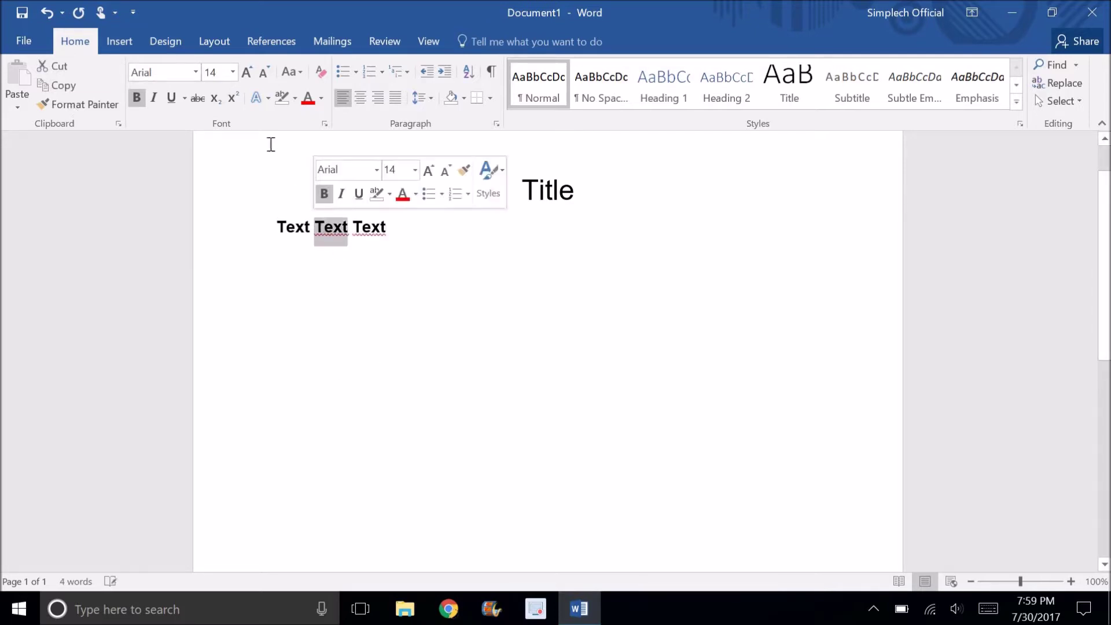
{"action": "left_click", "coordinate": [195, 72]}
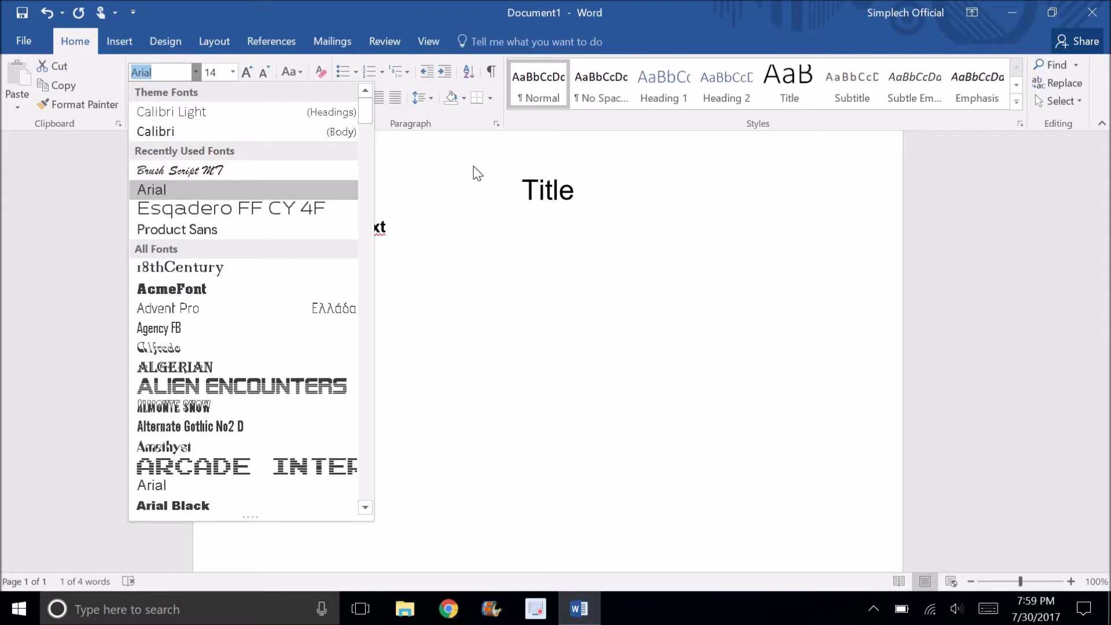
{"action": "scroll", "coordinate": [184, 446], "scroll_direction": "down", "scroll_amount": 1}
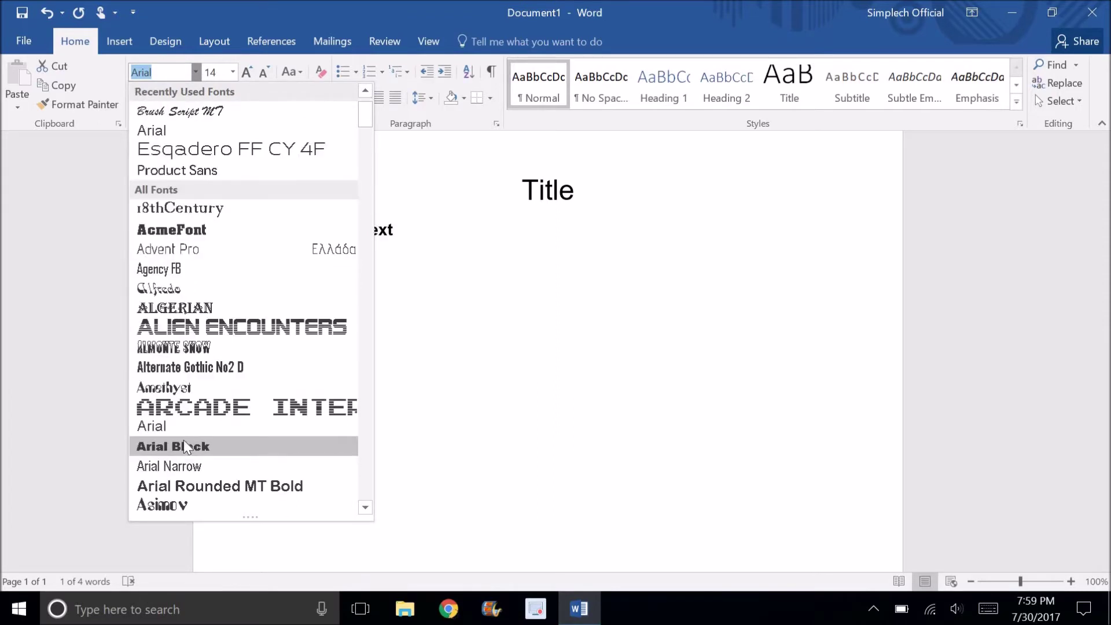
{"action": "scroll", "coordinate": [190, 272], "scroll_direction": "up", "scroll_amount": 1}
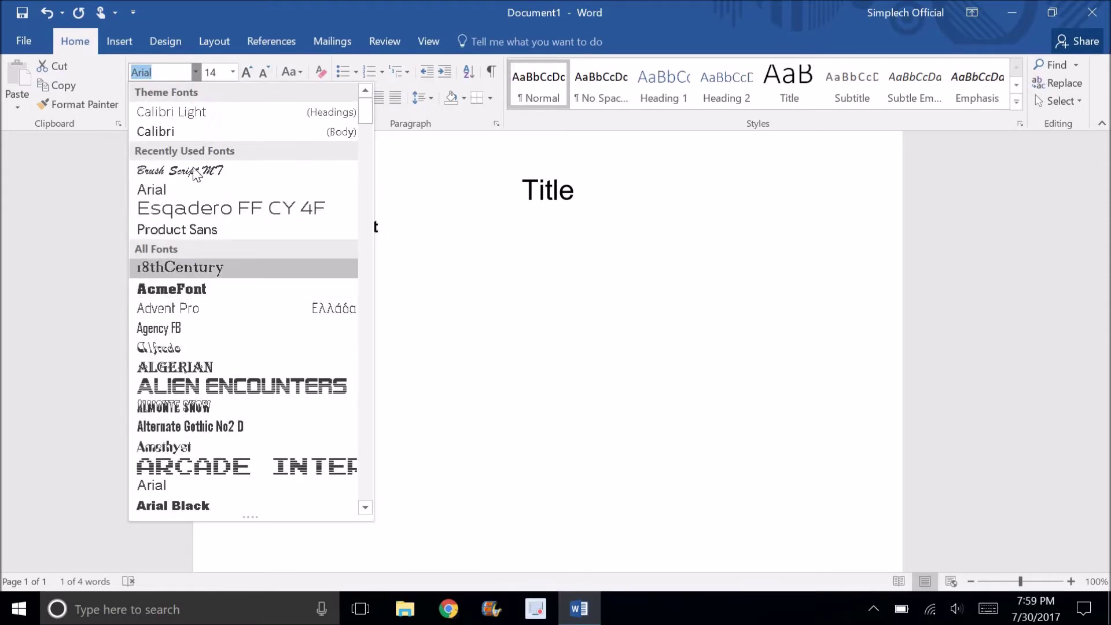
{"action": "left_click", "coordinate": [187, 131]}
Change the font of the third word "Text" to Times New Roman.
{"action": "left_click_drag", "start_coordinate": [393, 226], "coordinate": [348, 225]}
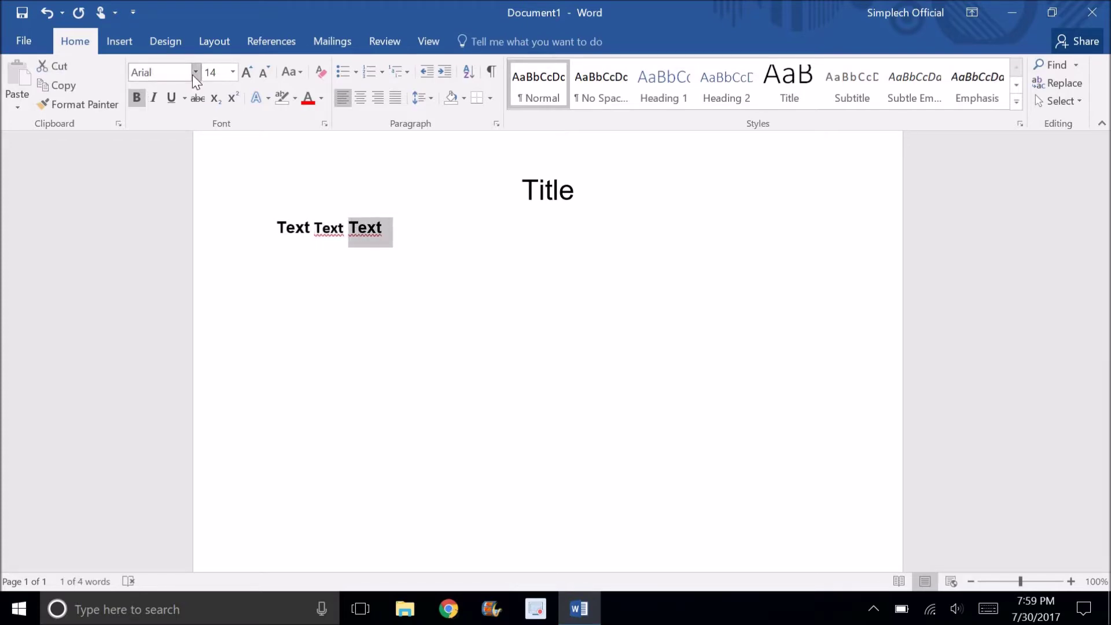
{"action": "left_click", "coordinate": [194, 73]}
{"action": "scroll", "coordinate": [232, 342], "scroll_direction": "down", "scroll_amount": 3}
{"action": "scroll", "coordinate": [245, 320], "scroll_direction": "up", "scroll_amount": 1}
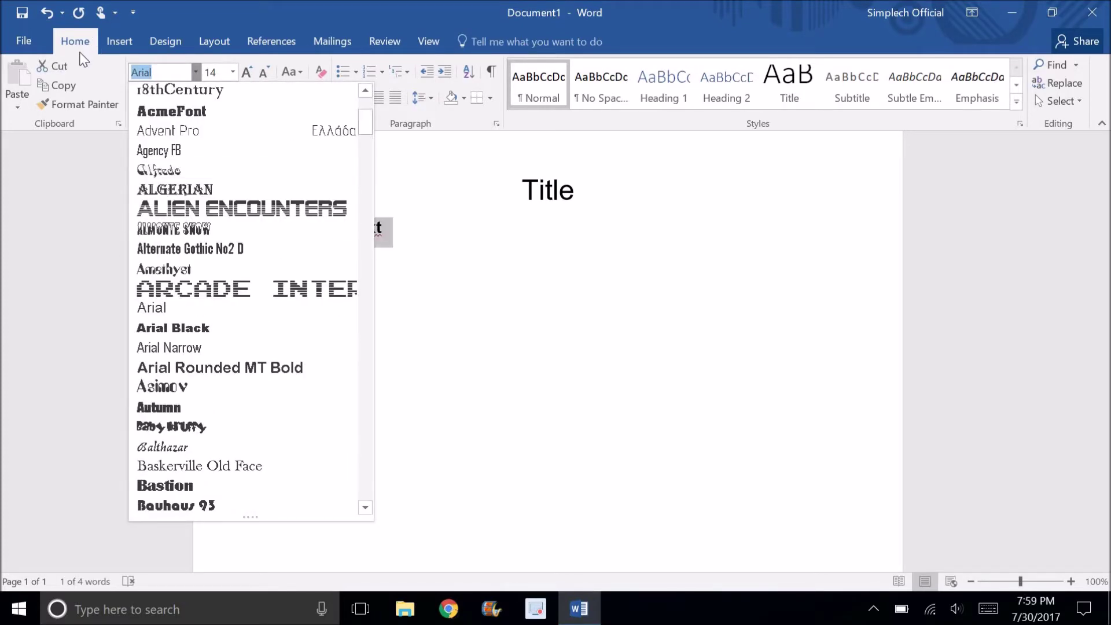
{"action": "left_click", "coordinate": [153, 72]}
{"action": "key", "text": "BackSpace"}
{"action": "type", "text": "Times New R"}
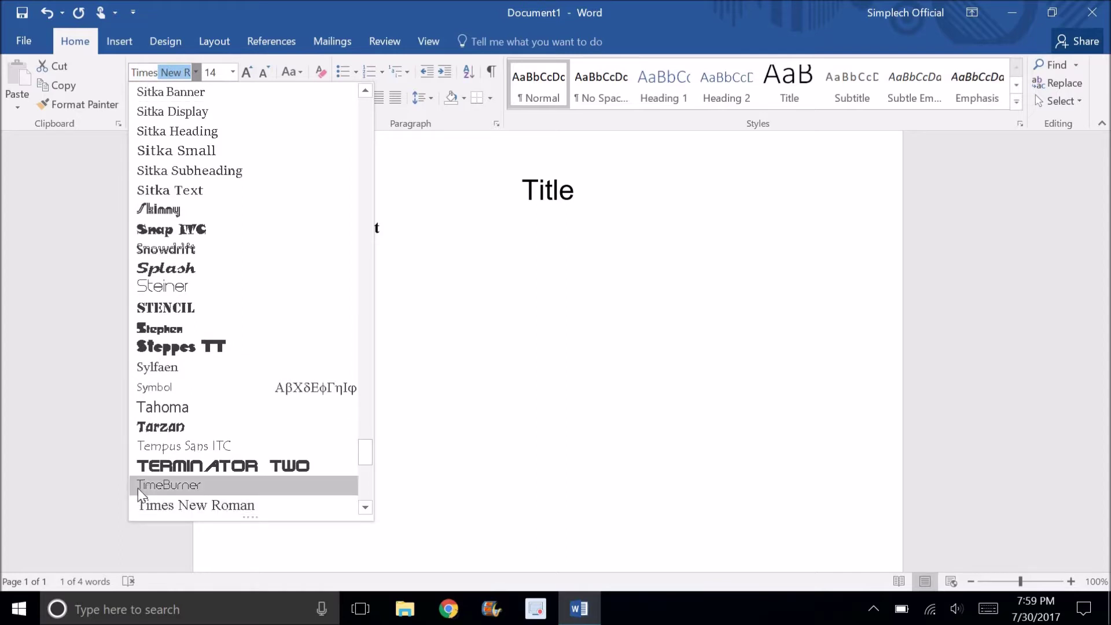
{"action": "left_click", "coordinate": [191, 505]}
{"action": "key", "text": "Right"}
Remove the bold formatting from the whole line "Text Text Text" and deselect it.
{"action": "left_click", "coordinate": [257, 240]}
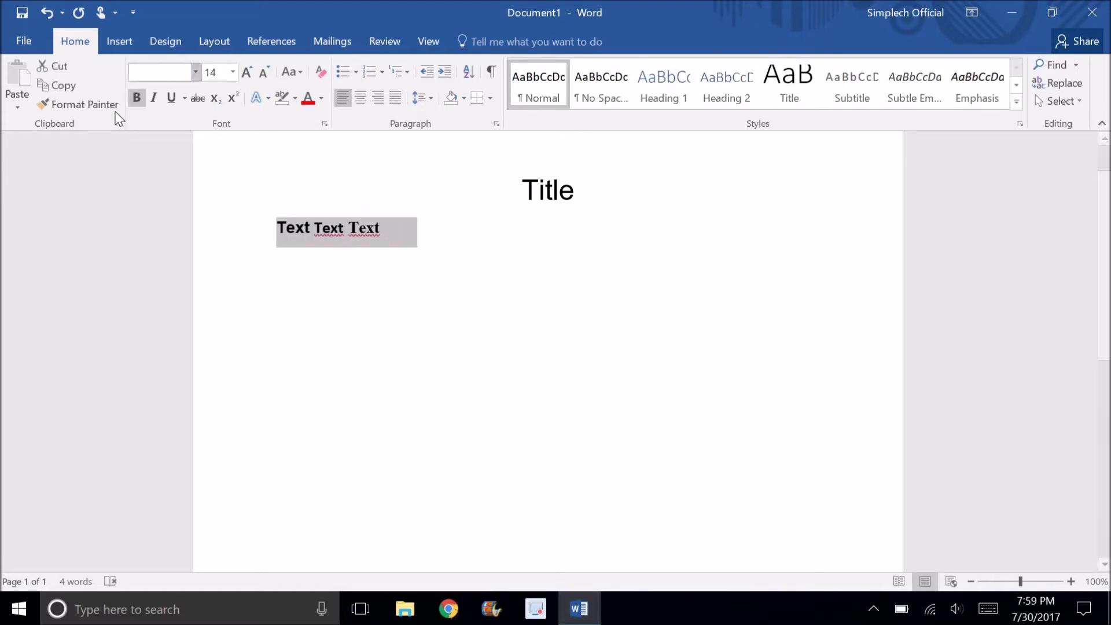
{"action": "left_click", "coordinate": [137, 98]}
{"action": "left_click", "coordinate": [382, 286]}
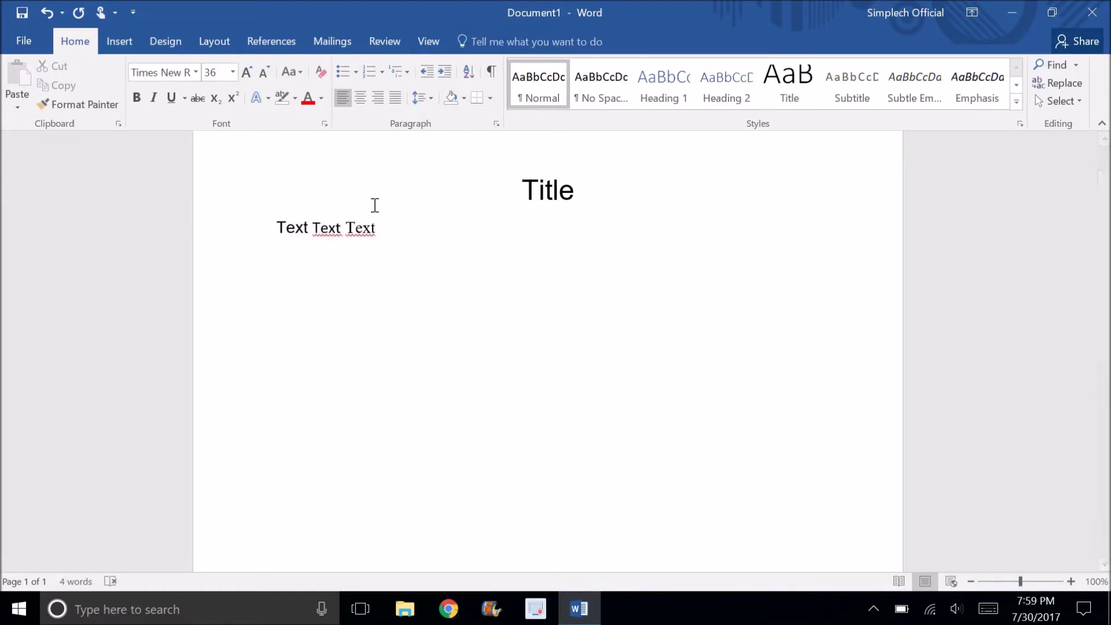
Replace the second and third words "Text" with "this is text, text this is, is this text?".
{"action": "mouse_move", "coordinate": [309, 225]}
{"action": "left_mouse_down"}
{"action": "mouse_move", "coordinate": [359, 212]}
{"action": "mouse_move", "coordinate": [342, 243]}
{"action": "mouse_move", "coordinate": [298, 231]}
{"action": "mouse_move", "coordinate": [313, 230]}
{"action": "left_mouse_up"}
{"action": "key", "text": "Delete"}
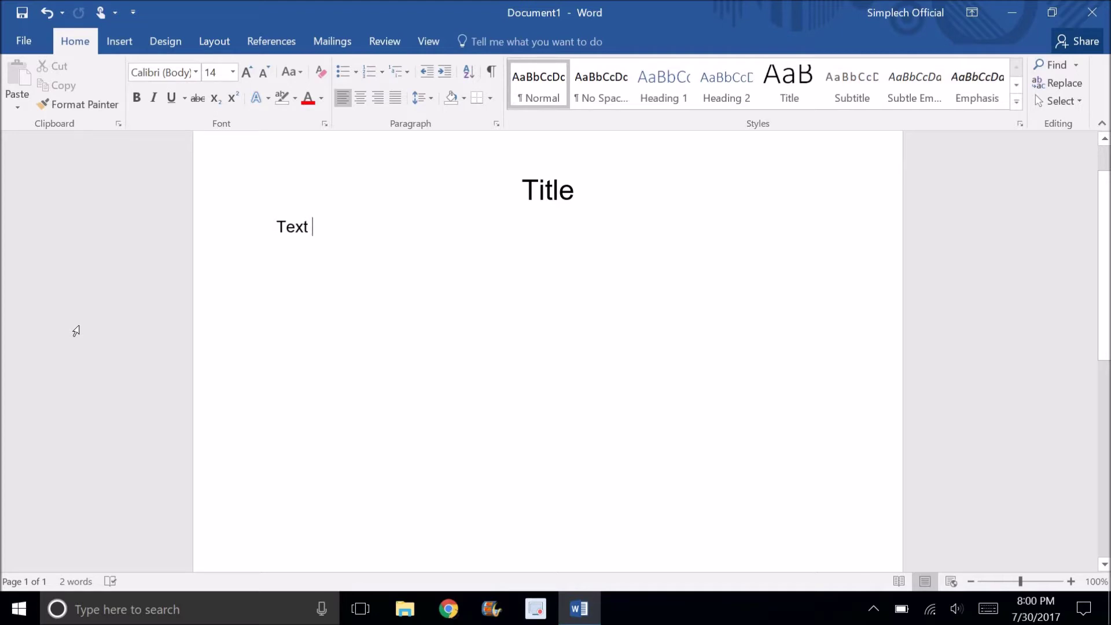
{"action": "type", "text": "this is text, text this is,"}
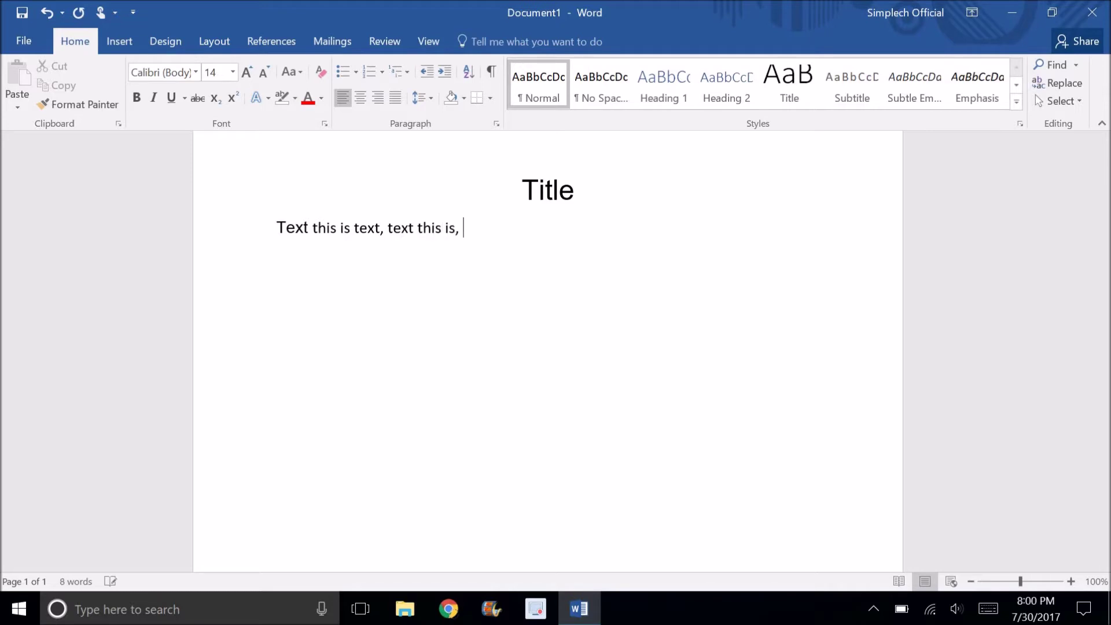
{"action": "type", "text": "tx"}
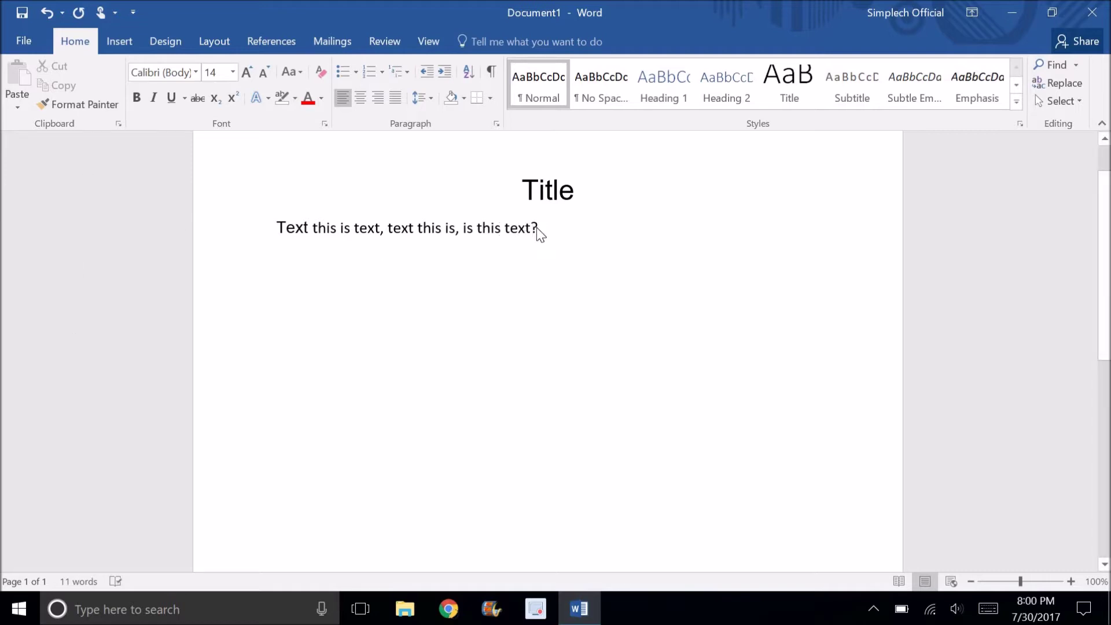
Colour the question mark and both commas in the line of text red.
{"action": "left_click_drag", "start_coordinate": [538, 228], "coordinate": [530, 228]}
{"action": "left_click", "coordinate": [308, 97]}
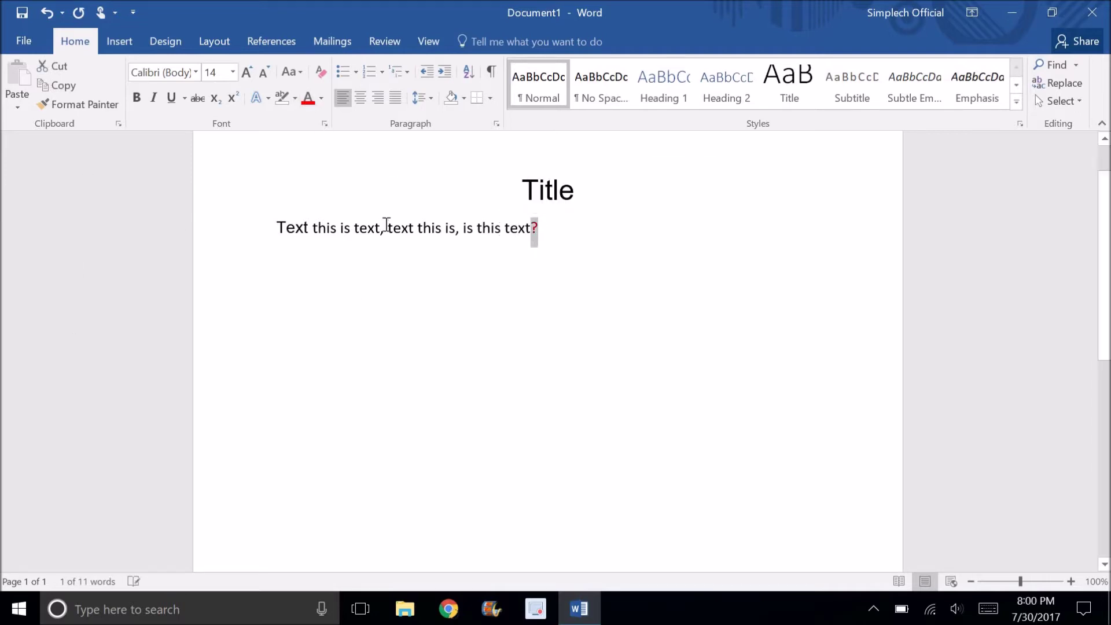
{"action": "left_click_drag", "start_coordinate": [380, 227], "coordinate": [384, 228]}
{"action": "type", "text": ","}
{"action": "left_click_drag", "start_coordinate": [460, 233], "coordinate": [456, 233]}
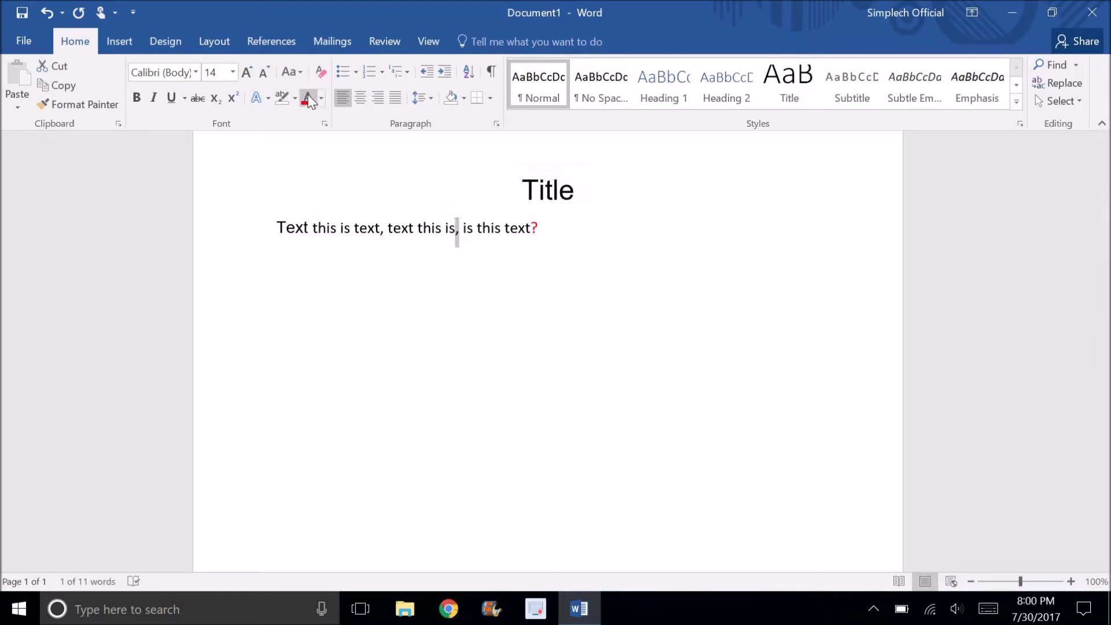
{"action": "left_click", "coordinate": [381, 234]}
{"action": "type", "text": ","}
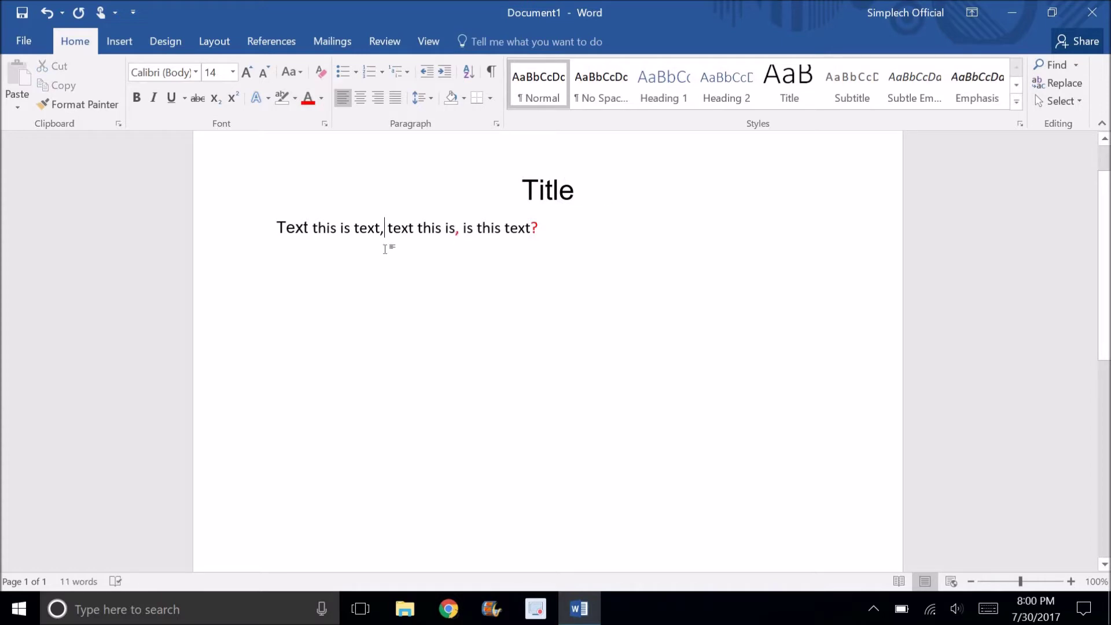
{"action": "key", "text": "shift+Left"}
{"action": "left_click", "coordinate": [308, 97]}
{"action": "key", "text": "Left"}
{"action": "key", "text": "Left"}
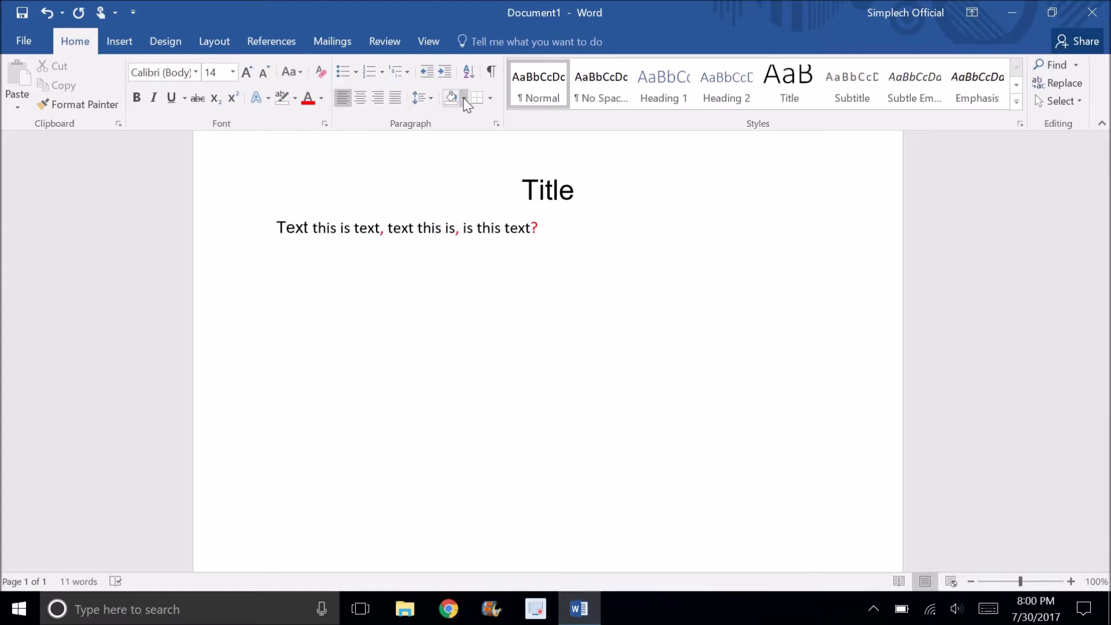
Apply blue theme-colour paragraph shading to the line of text below the title.
{"action": "left_click", "coordinate": [463, 98]}
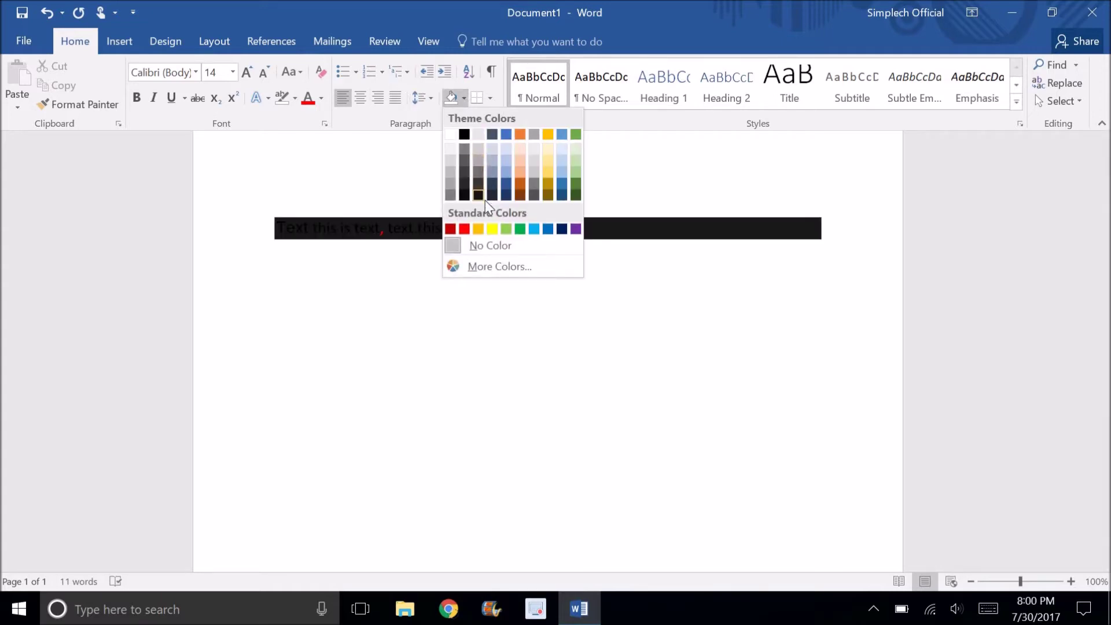
{"action": "left_click", "coordinate": [507, 139]}
{"action": "left_click", "coordinate": [799, 189]}
{"action": "left_click", "coordinate": [742, 241]}
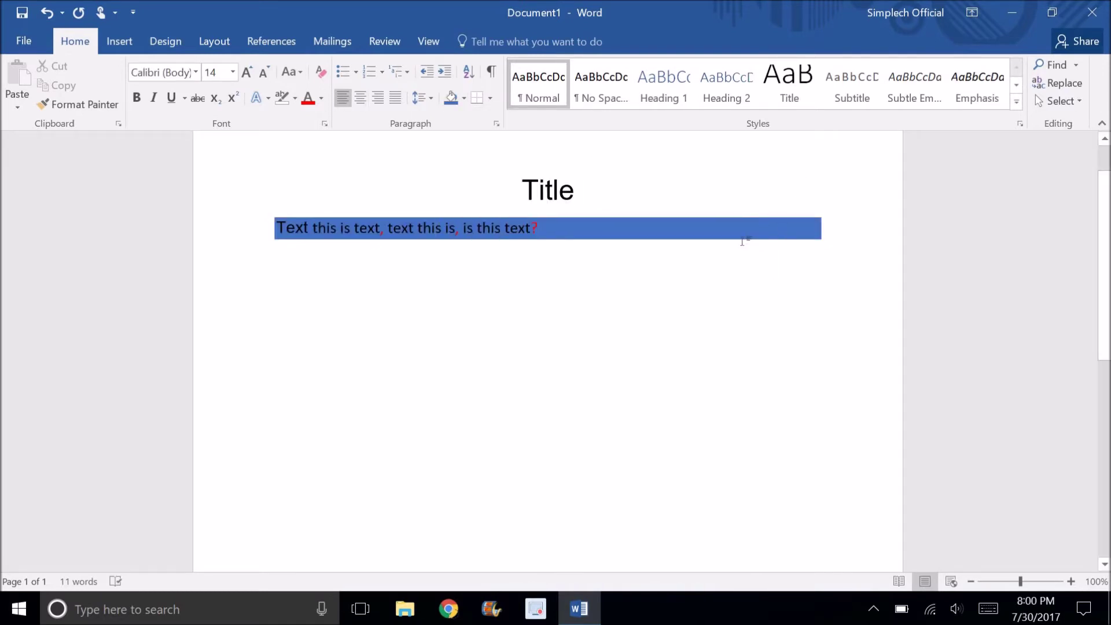
Insert a long run of empty lines after the shaded text to extend the blue shading down the page.
{"action": "key", "text": "Return"}
{"action": "key", "text": "Return"}
{"action": "key", "text": "Return"}
{"action": "key", "text": "Return"}
{"action": "key", "text": "Return"}
{"action": "key", "text": "Return"}
{"action": "key", "text": "Return"}
{"action": "key", "text": "Return"}
{"action": "key", "text": "Return"}
{"action": "key", "text": "Return"}
{"action": "key", "text": "Return"}
{"action": "key", "text": "Return"}
{"action": "key", "text": "Return"}
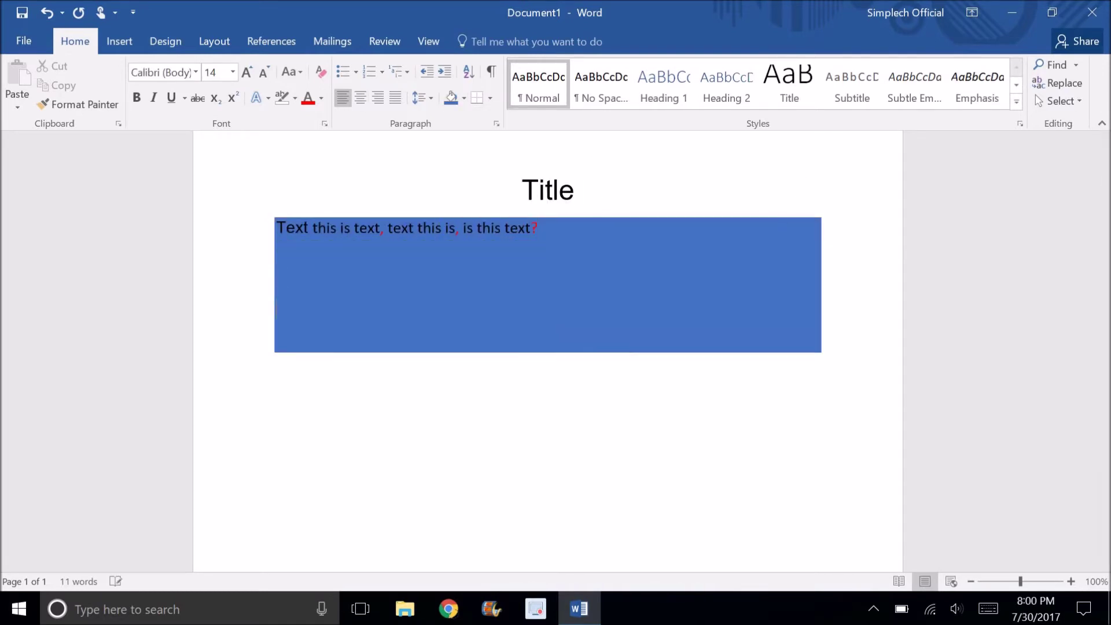
{"action": "key", "text": "Return"}
{"action": "key", "text": "Return"}
{"action": "key", "text": "Return"}
{"action": "key", "text": "Return"}
{"action": "key", "text": "Return"}
{"action": "key", "text": "Return"}
{"action": "key", "text": "Return"}
{"action": "key", "text": "Return"}
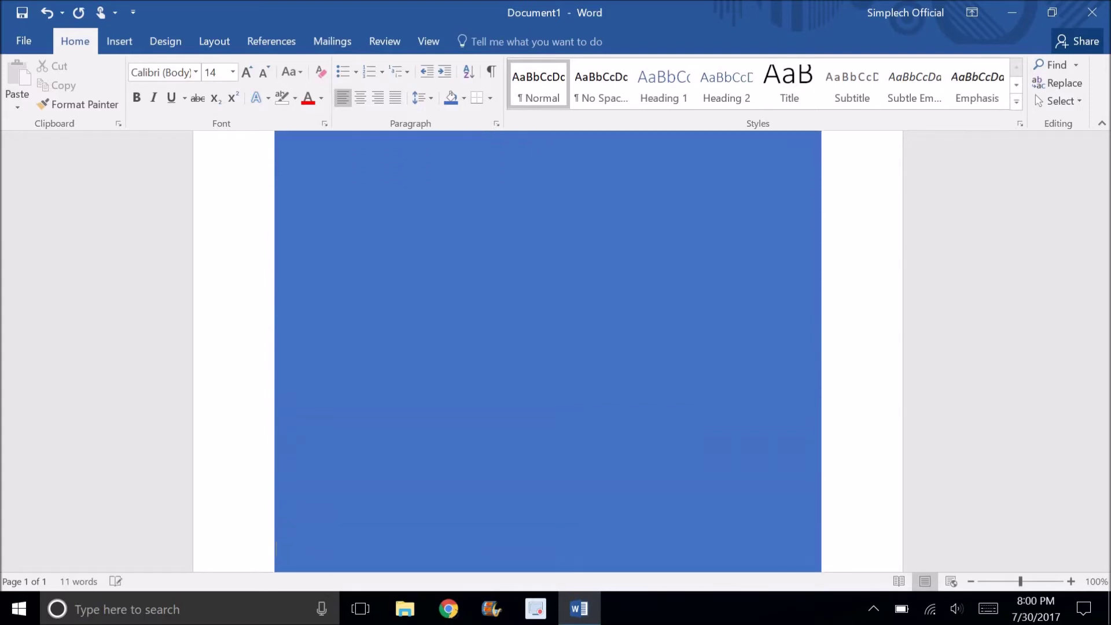
Delete the empty shaded lines and the closing characters "ext?" from the line of text.
{"action": "key", "text": "BackSpace"}
{"action": "key", "text": "BackSpace"}
{"action": "key", "text": "BackSpace"}
{"action": "key", "text": "BackSpace"}
{"action": "key", "text": "BackSpace"}
{"action": "key", "text": "BackSpace"}
{"action": "key", "text": "BackSpace"}
{"action": "key", "text": "BackSpace"}
{"action": "key", "text": "BackSpace"}
{"action": "key", "text": "BackSpace"}
{"action": "key", "text": "BackSpace"}
{"action": "key", "text": "BackSpace"}
{"action": "key", "text": "BackSpace"}
{"action": "key", "text": "BackSpace"}
{"action": "key", "text": "BackSpace"}
{"action": "key", "text": "BackSpace"}
{"action": "key", "text": "BackSpace"}
{"action": "key", "text": "BackSpace"}
{"action": "key", "text": "BackSpace"}
{"action": "key", "text": "BackSpace"}
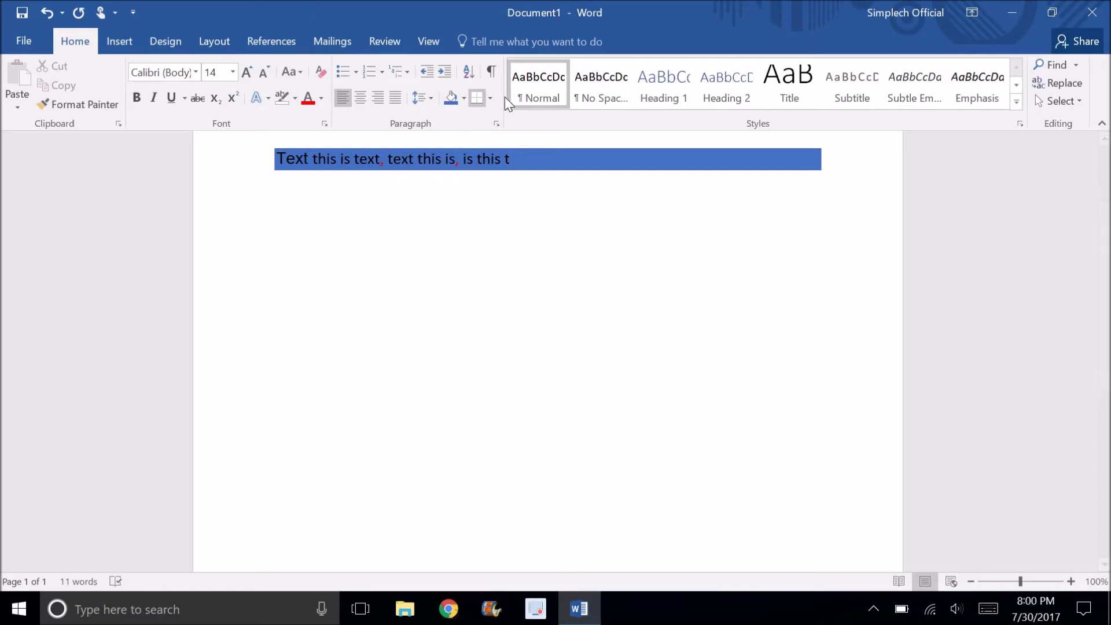
Add a top border to the blue-shaded line of text.
{"action": "left_click", "coordinate": [490, 100]}
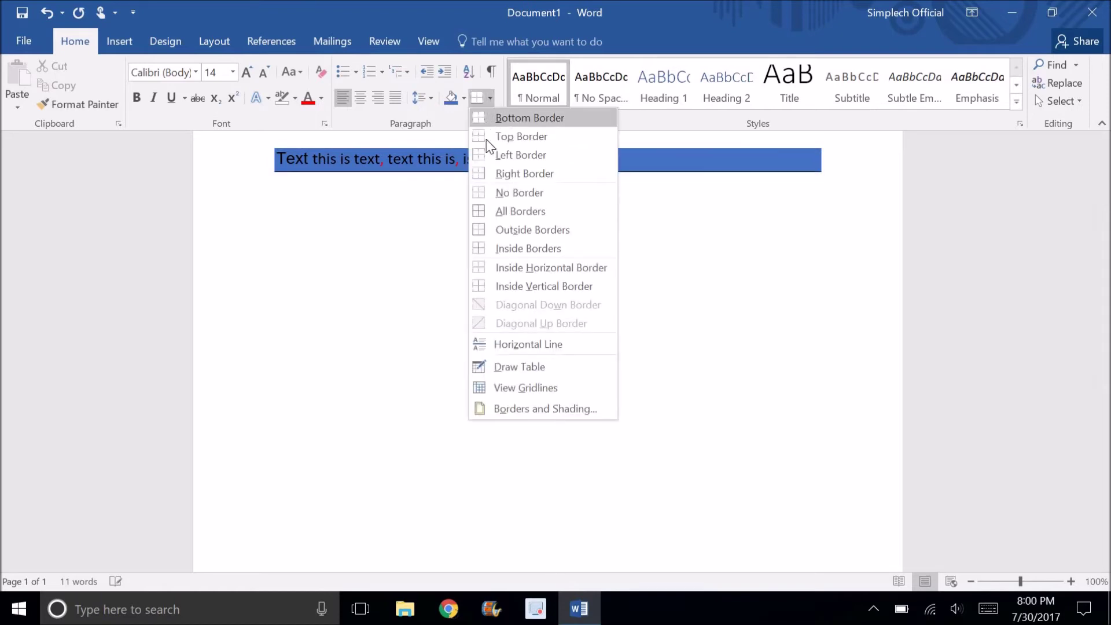
{"action": "left_click", "coordinate": [492, 131]}
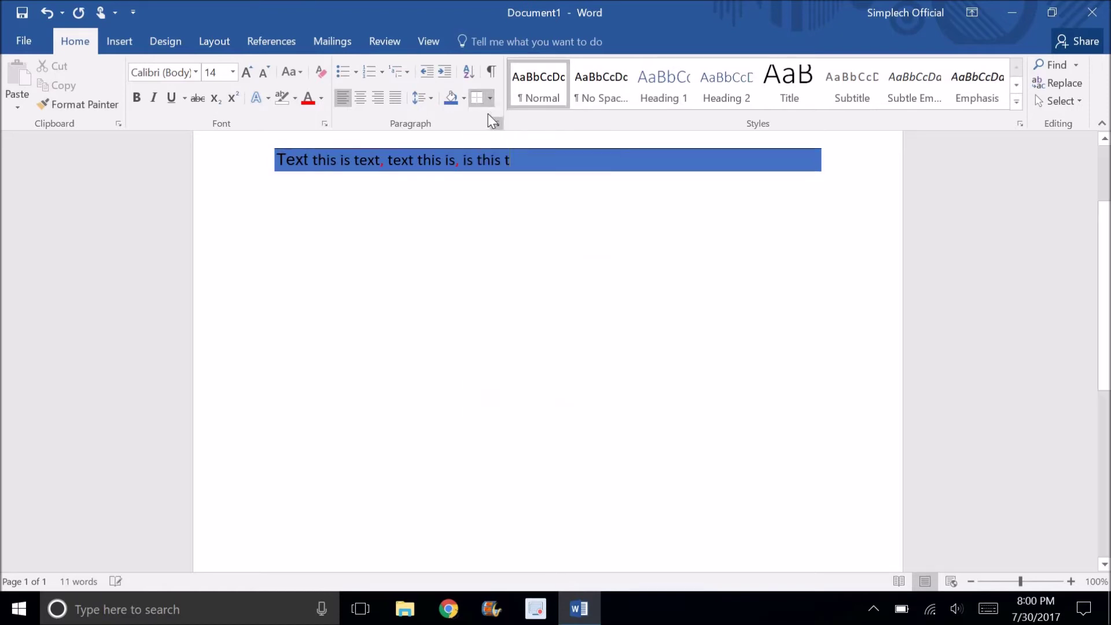
Remove the blue shading from the line of text and apply all borders to it.
{"action": "left_click", "coordinate": [464, 98]}
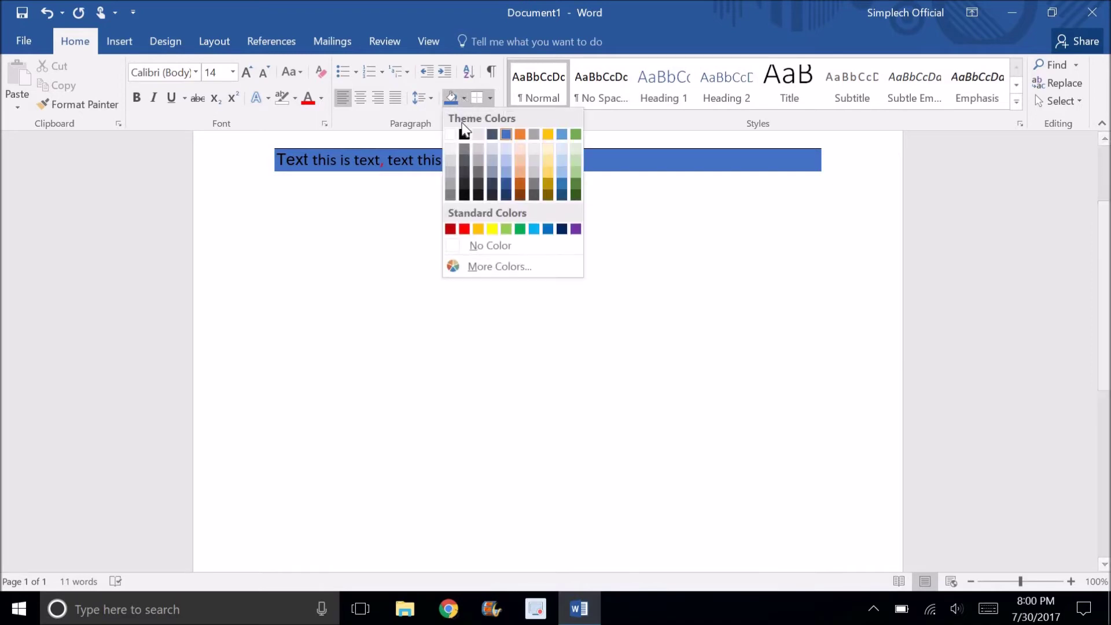
{"action": "left_click", "coordinate": [474, 247]}
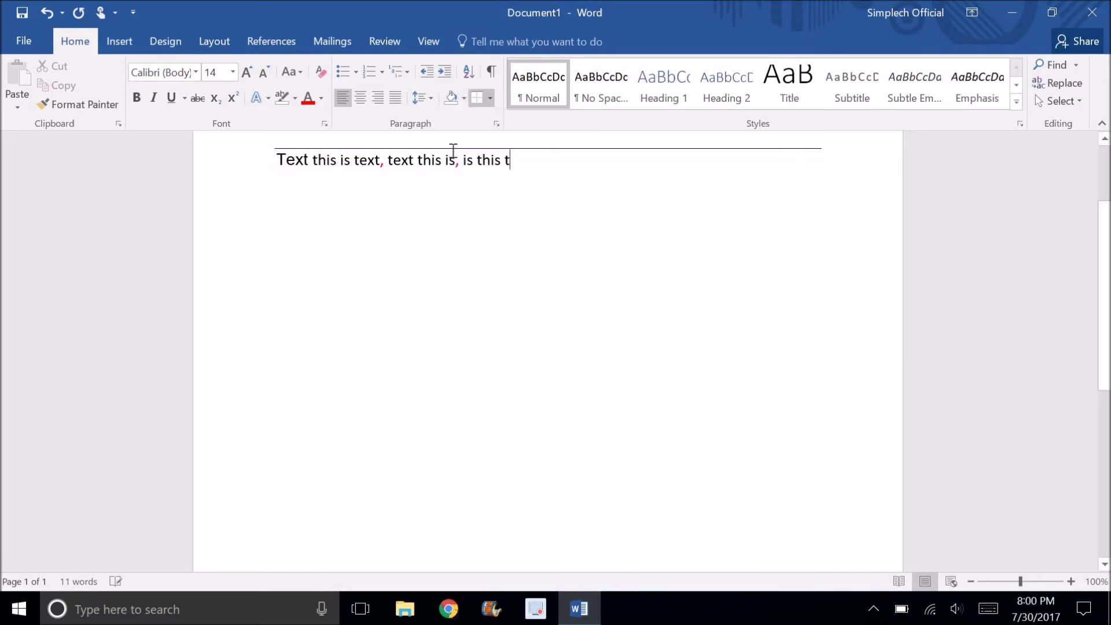
{"action": "left_click", "coordinate": [490, 98]}
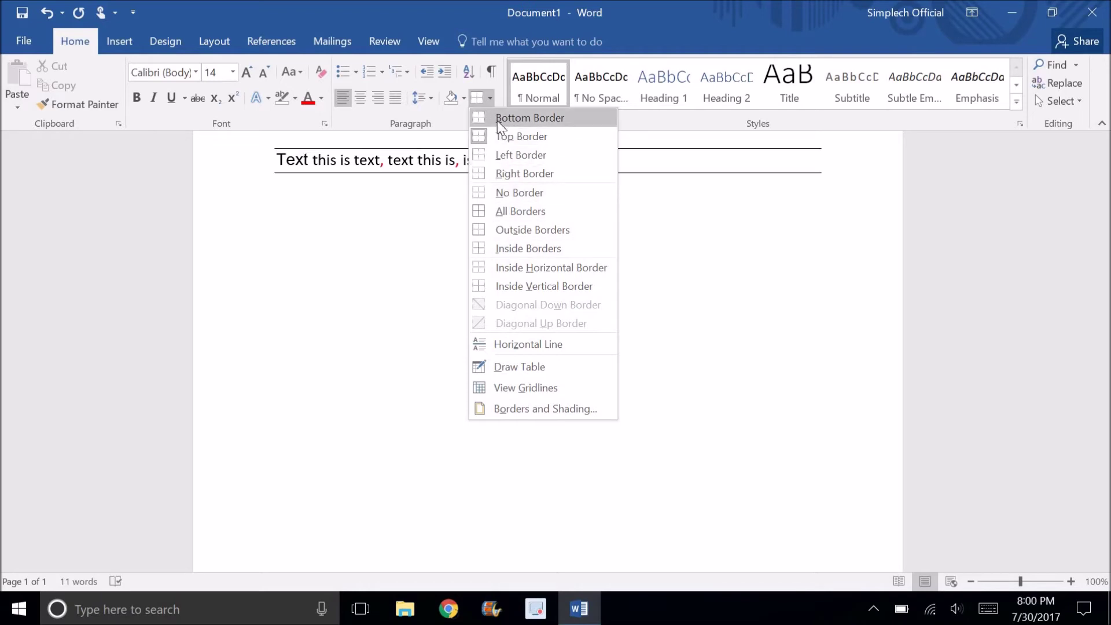
{"action": "left_click", "coordinate": [519, 212]}
Delete the text inside the bordered line and add eight more empty bordered rows below it.
{"action": "left_click_drag", "start_coordinate": [510, 157], "coordinate": [238, 151]}
{"action": "key", "text": "BackSpace"}
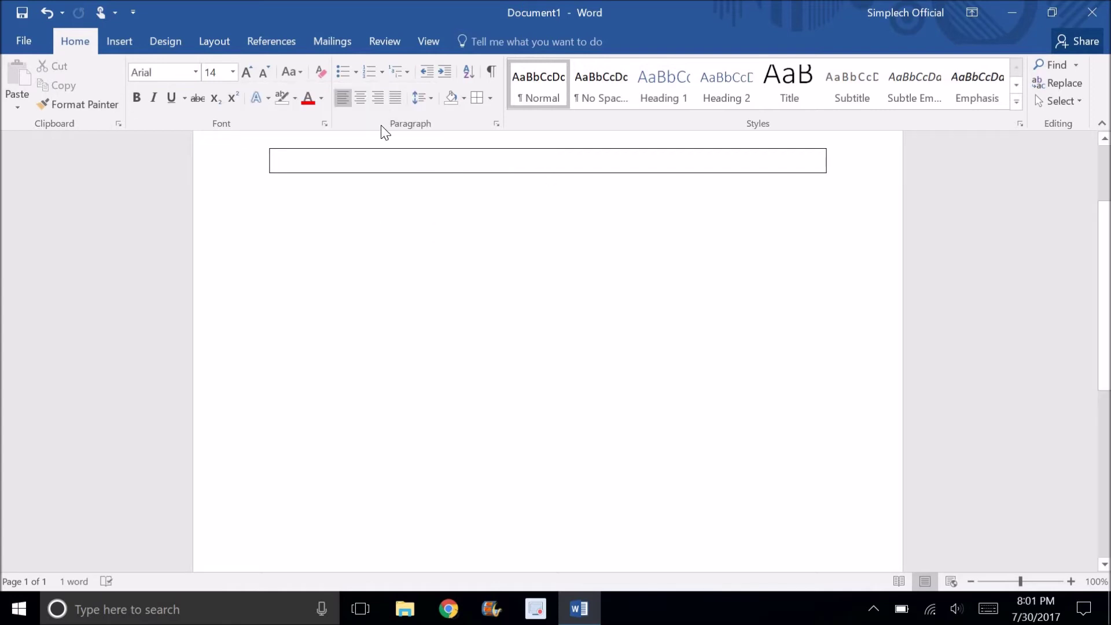
{"action": "left_click", "coordinate": [418, 165]}
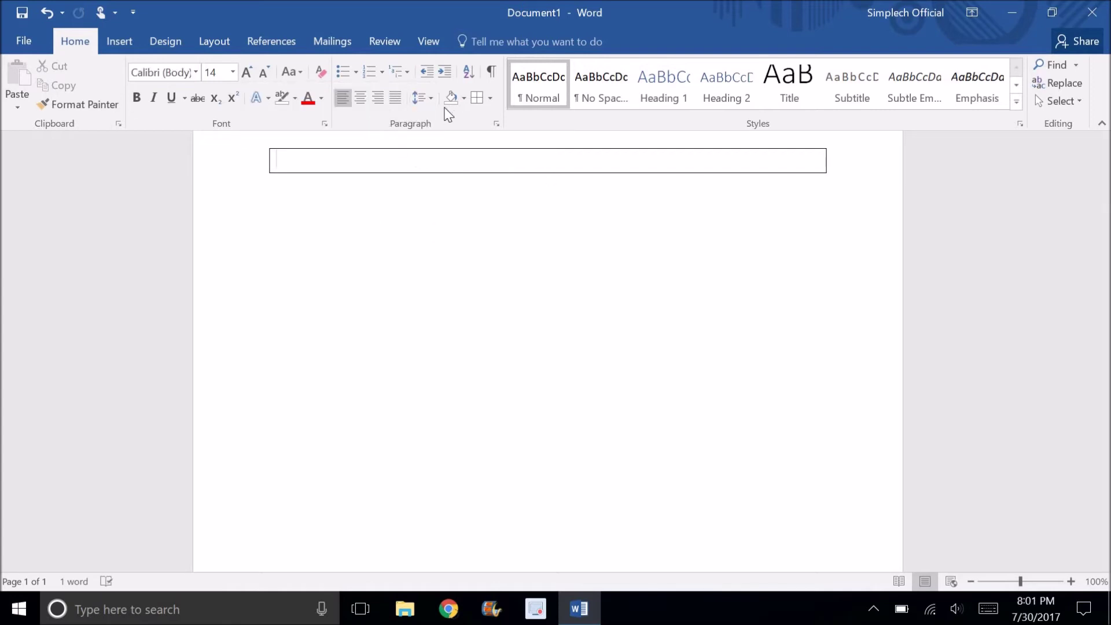
{"action": "key", "text": "Tab"}
{"action": "key", "text": "Tab"}
{"action": "key", "text": "Tab"}
{"action": "key", "text": "Tab"}
{"action": "key", "text": "Tab"}
{"action": "key", "text": "Tab"}
{"action": "key", "text": "Tab"}
{"action": "key", "text": "Tab"}
Toggle the display of table gridlines and place the cursor in the first bordered row.
{"action": "left_click", "coordinate": [490, 98]}
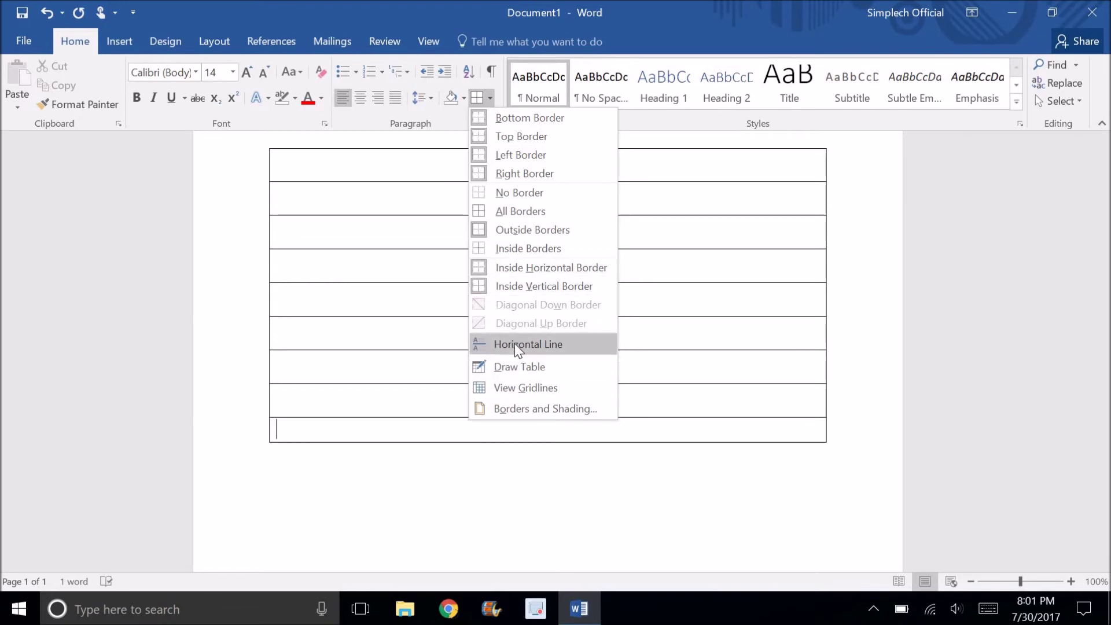
{"action": "left_click", "coordinate": [532, 388]}
{"action": "left_click", "coordinate": [521, 169]}
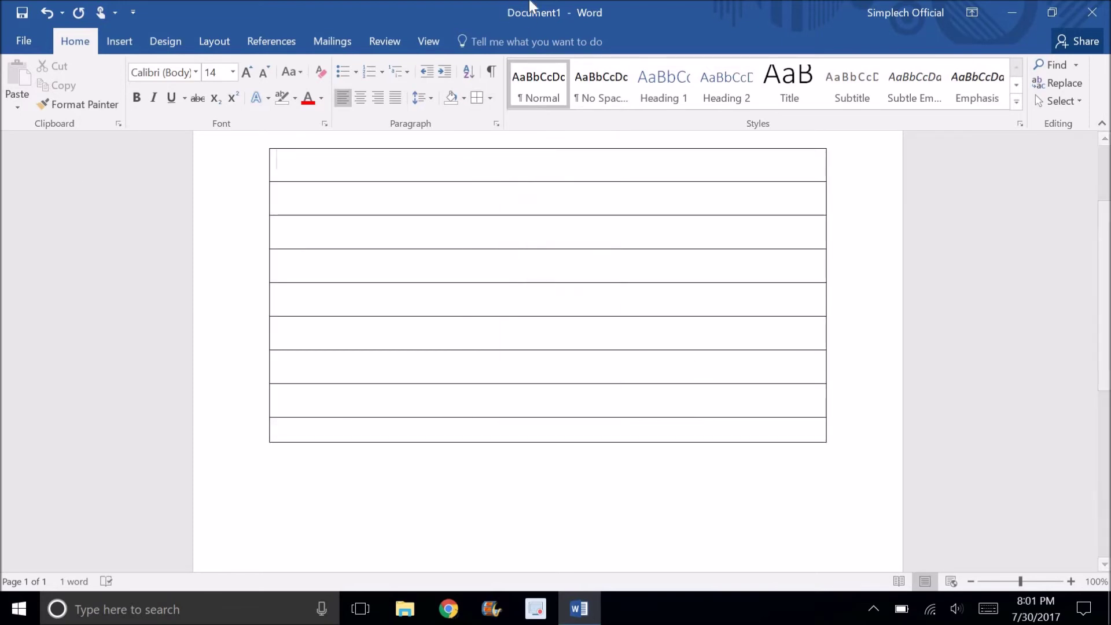
Clear all content from the document, including the title and the bordered rows.
{"action": "left_click", "coordinate": [389, 43]}
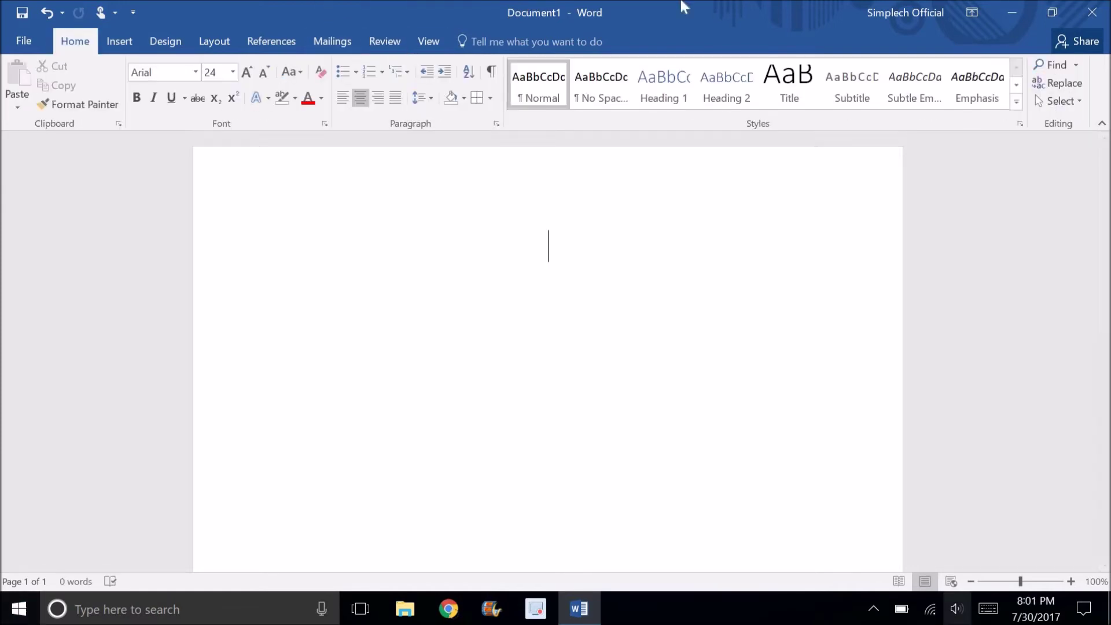
{"action": "right_click", "coordinate": [257, 2]}
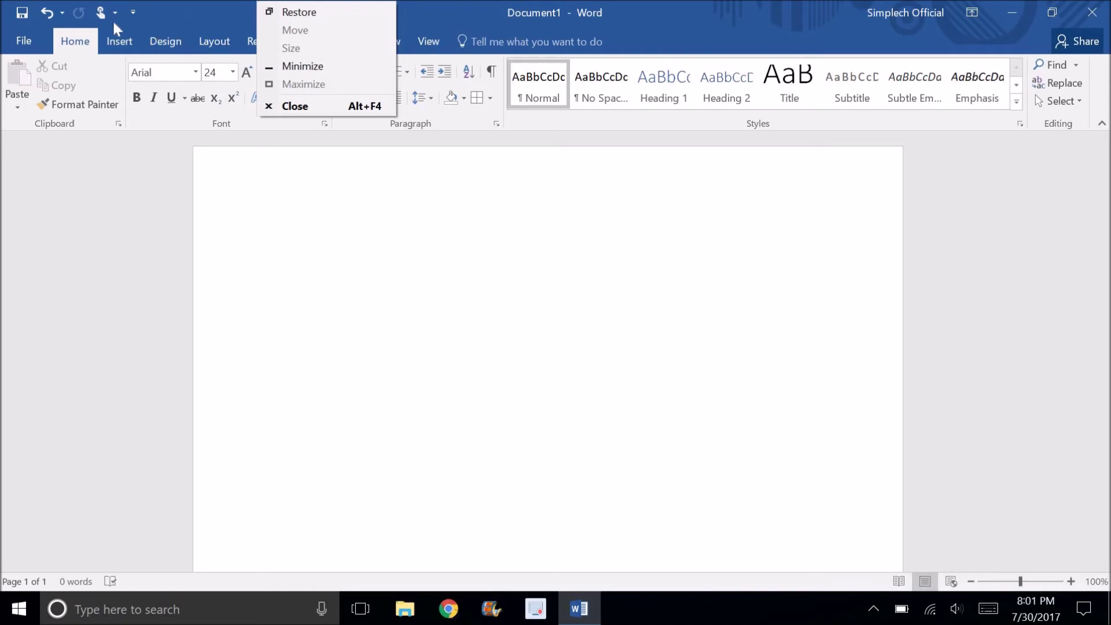
{"action": "left_click", "coordinate": [162, 201]}
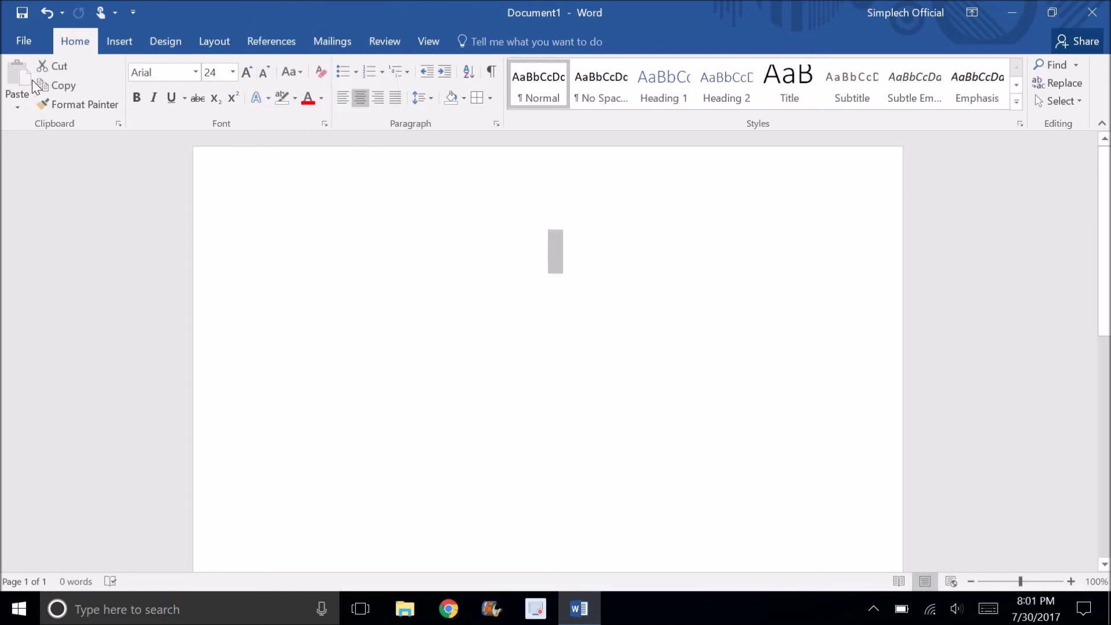
Start saving the new document and choose the Desktop folder as its location.
{"action": "left_click", "coordinate": [35, 38]}
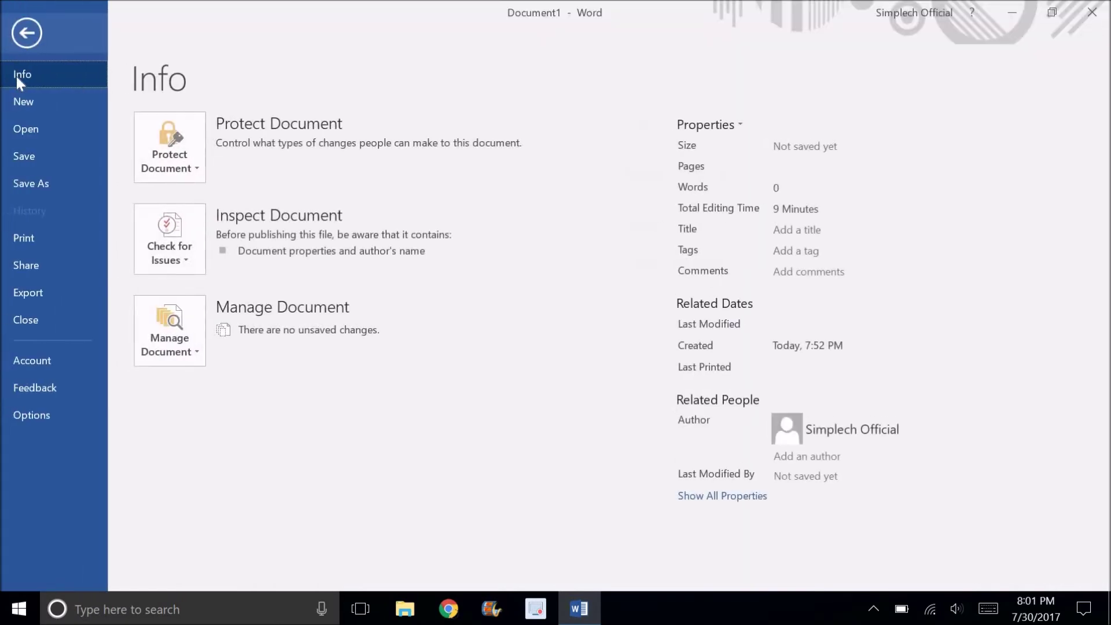
{"action": "left_click", "coordinate": [31, 164]}
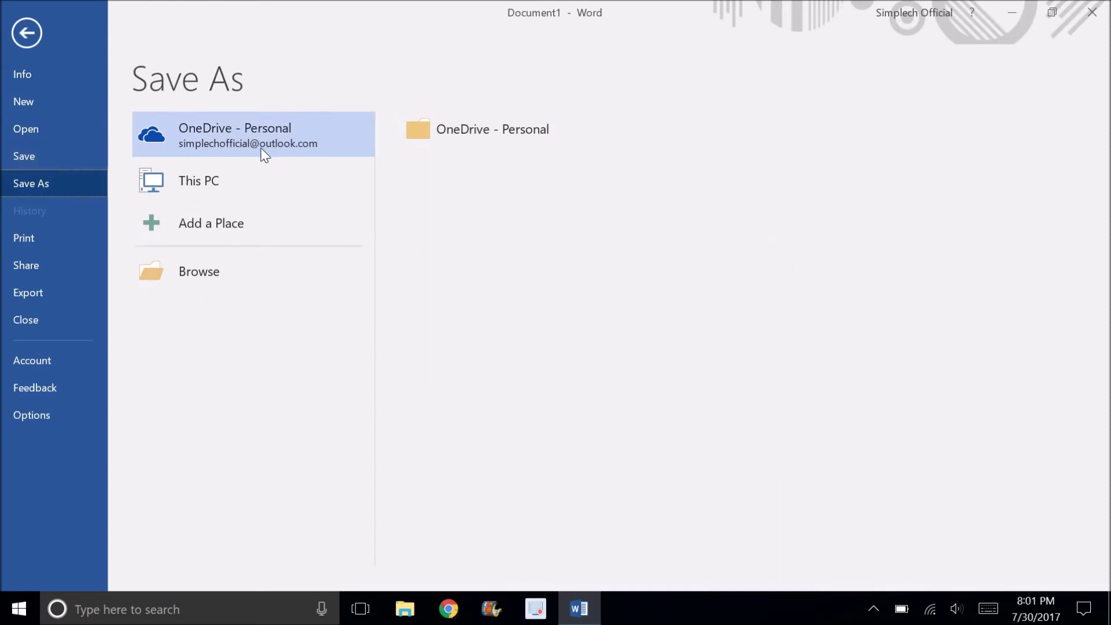
{"action": "left_click", "coordinate": [192, 269]}
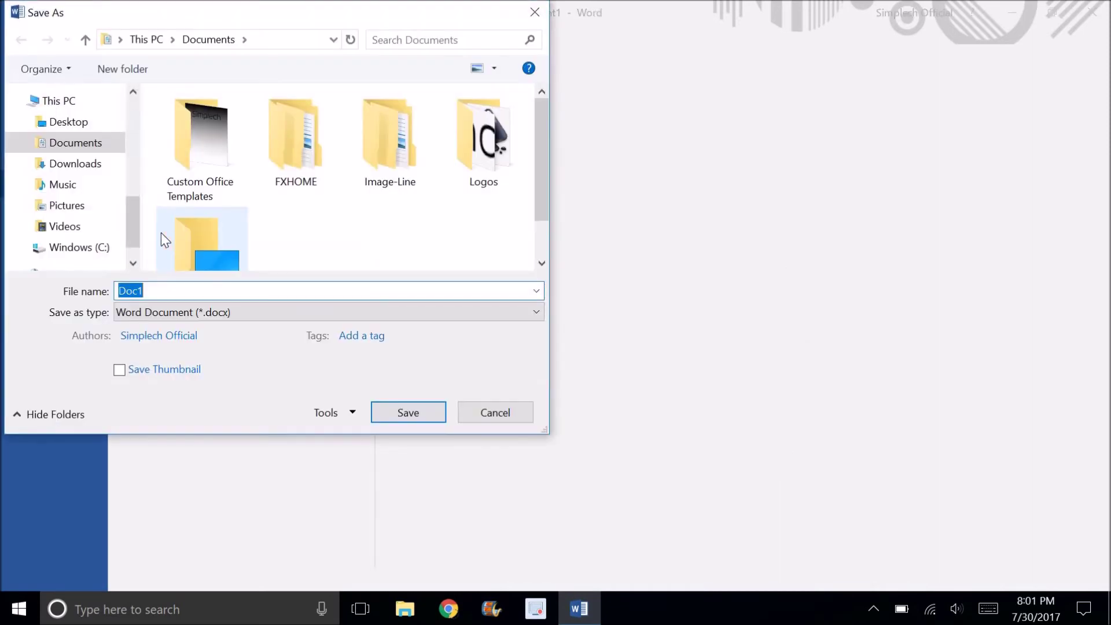
{"action": "scroll", "coordinate": [93, 220], "scroll_direction": "up", "scroll_amount": 3}
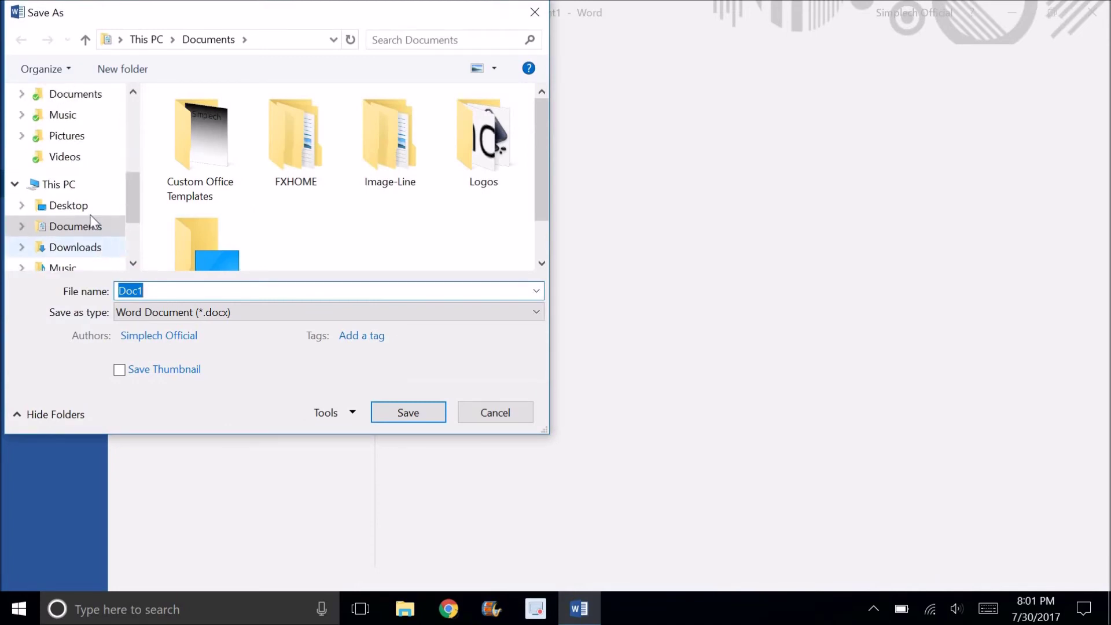
{"action": "scroll", "coordinate": [84, 174], "scroll_direction": "up", "scroll_amount": 6}
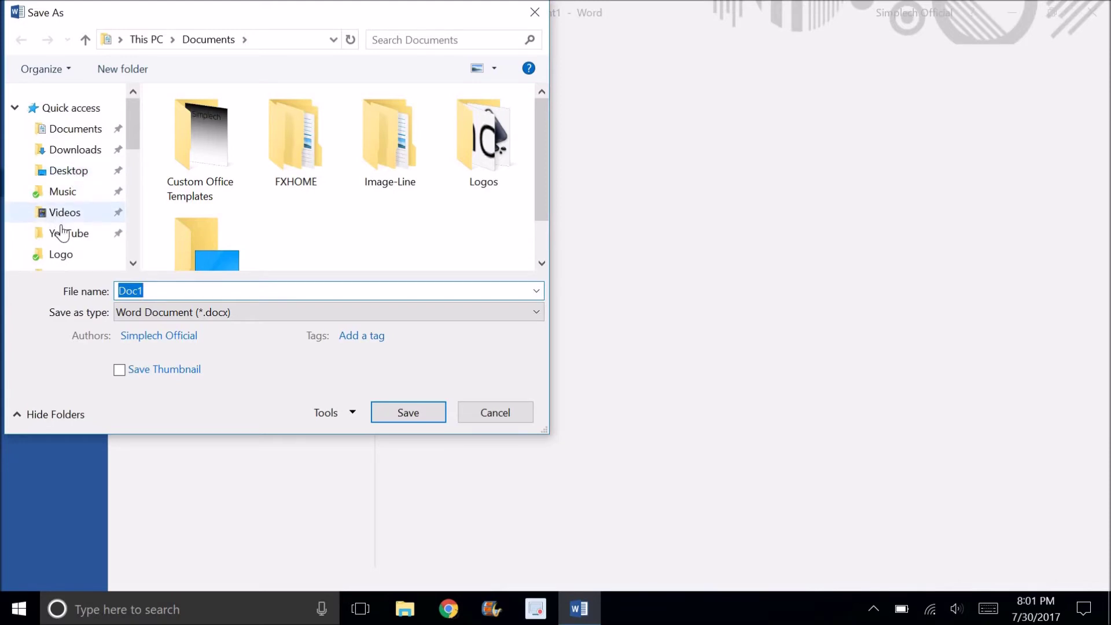
{"action": "left_click", "coordinate": [58, 172]}
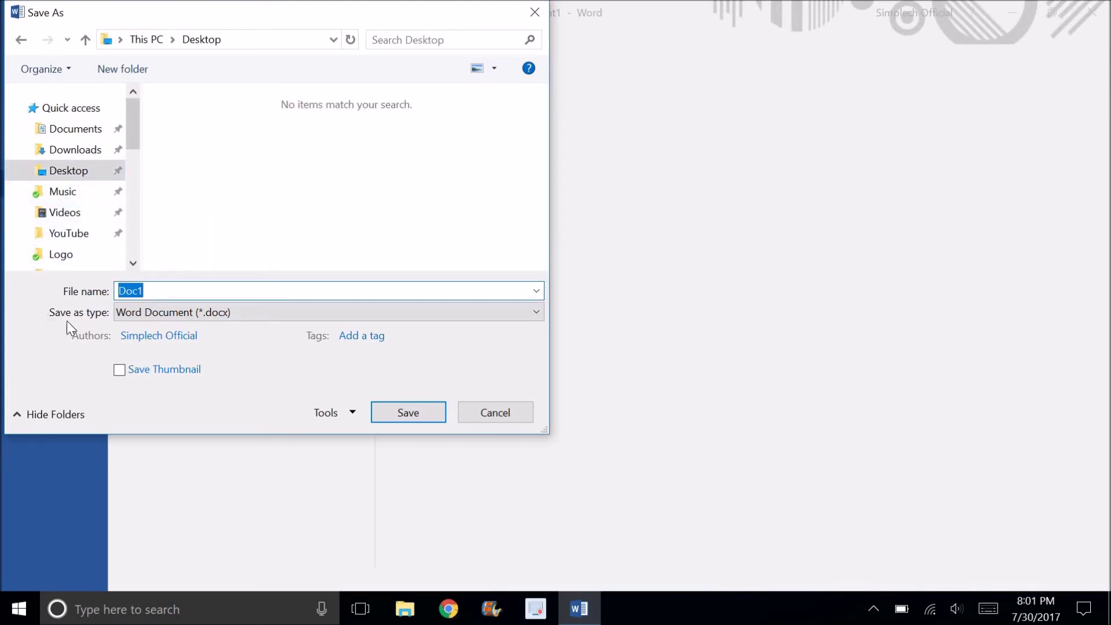
Review the available file types, keep Word Document (*.docx), name the file myfirstdo and save it.
{"action": "left_click", "coordinate": [239, 314]}
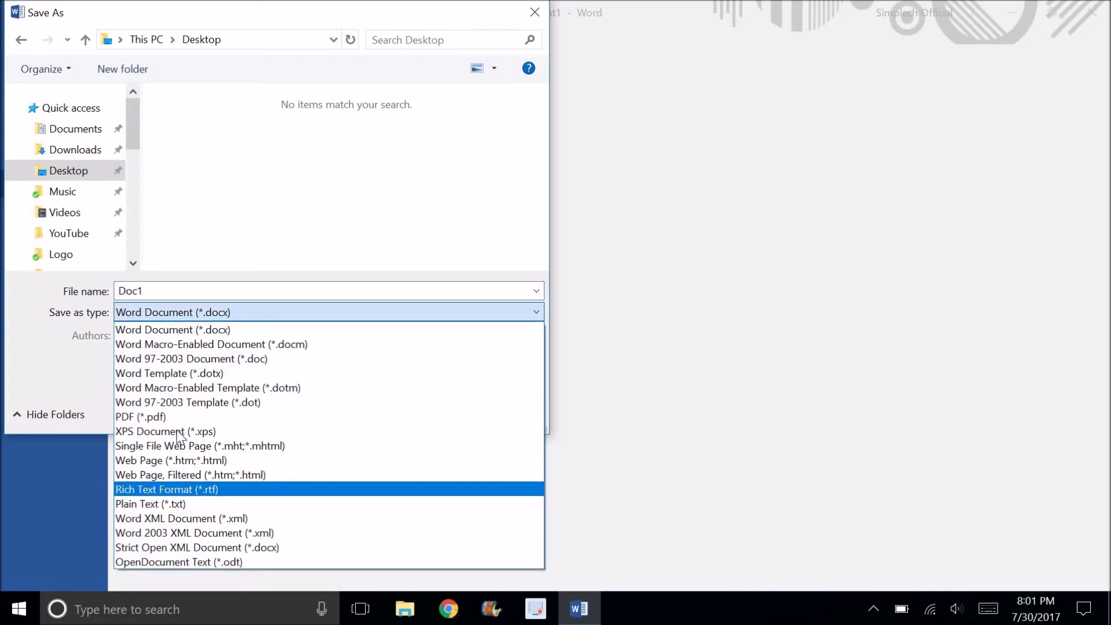
{"action": "left_click", "coordinate": [167, 288]}
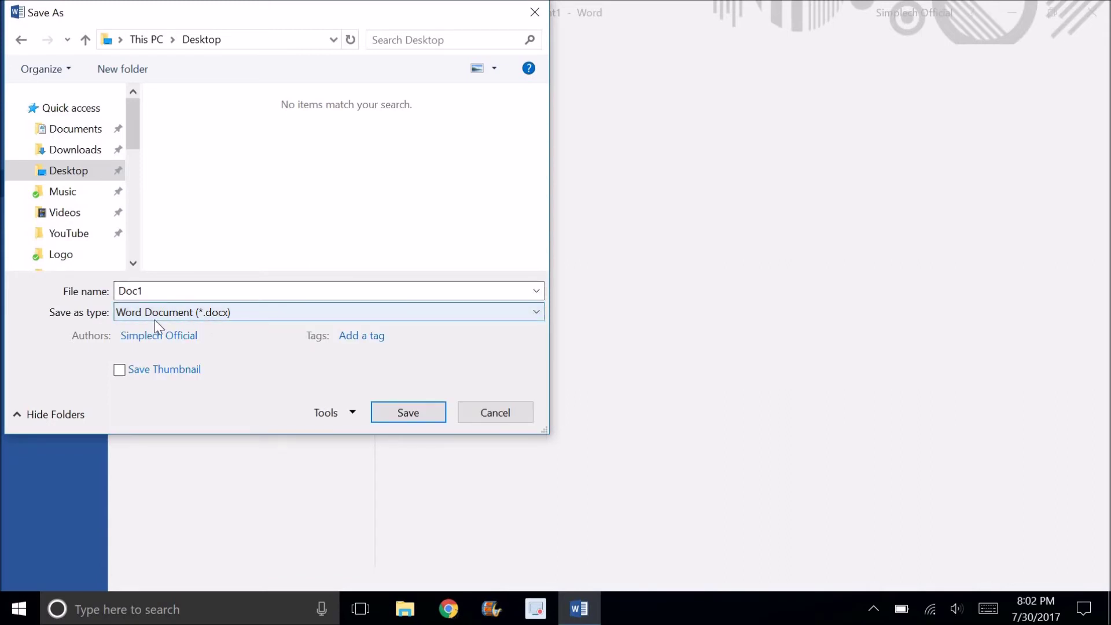
{"action": "double_click", "coordinate": [141, 289]}
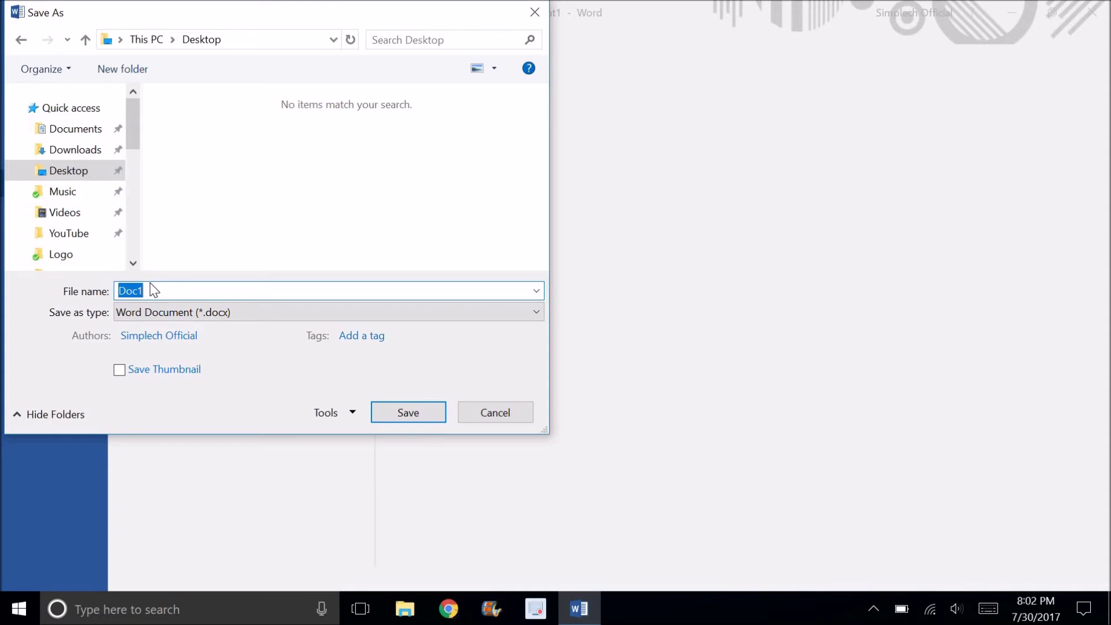
{"action": "type", "text": "myfirstdocu"}
{"action": "key", "text": "BackSpace"}
{"action": "key", "text": "BackSpace"}
{"action": "key", "text": "Return"}
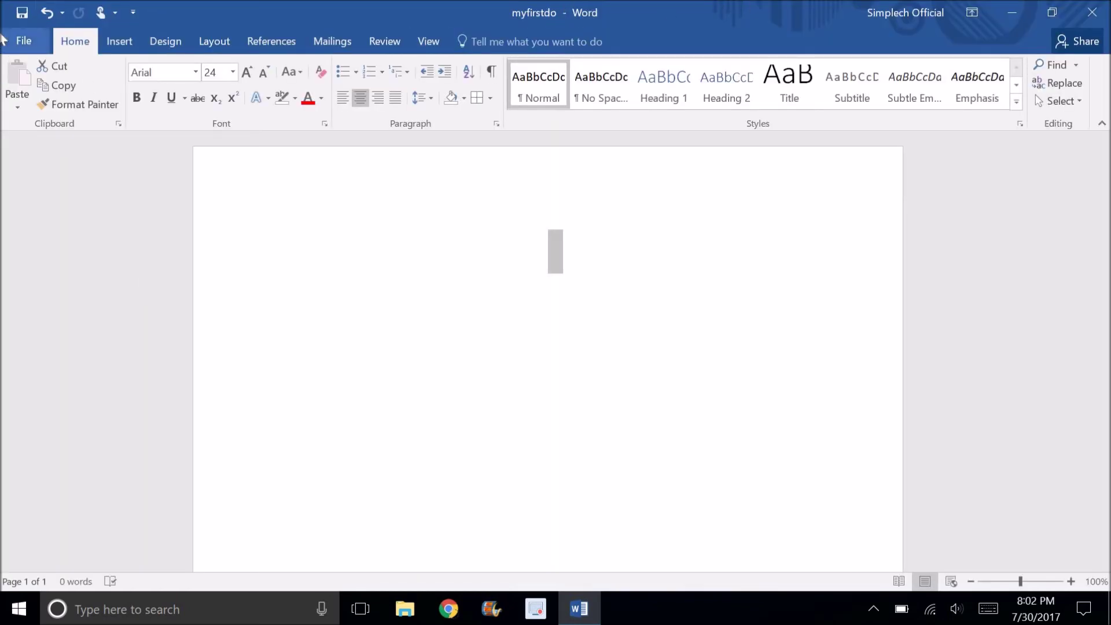
Close the document, reopen the saved myfirstdo file from the desktop and maximize its window.
{"action": "left_click", "coordinate": [18, 42]}
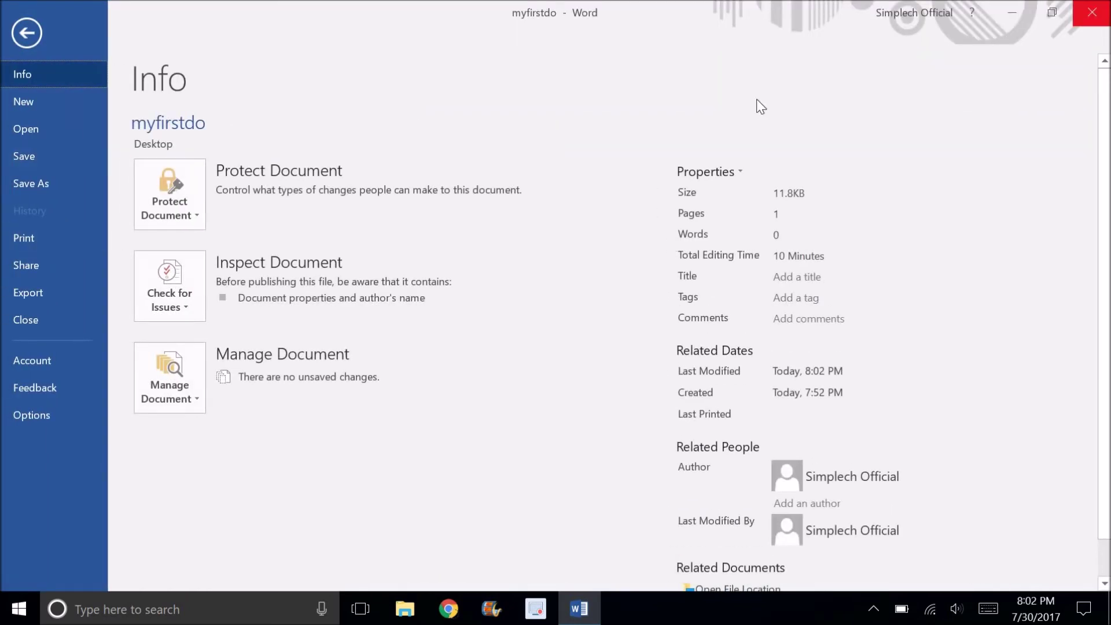
{"action": "left_click", "coordinate": [1092, 12]}
{"action": "double_click", "coordinate": [163, 512]}
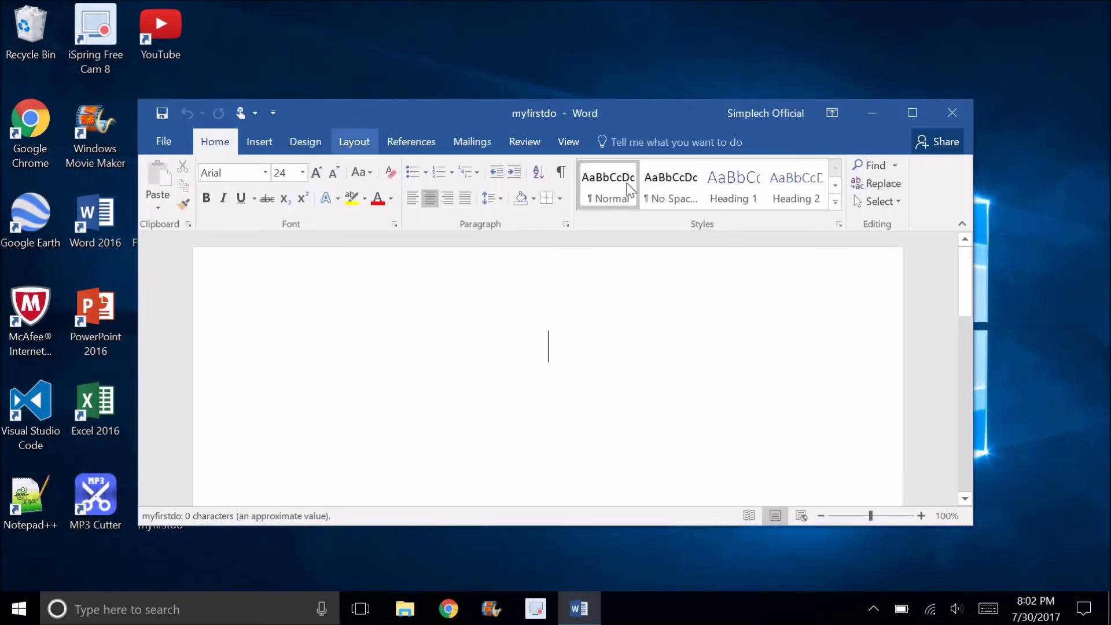
{"action": "left_click", "coordinate": [920, 109]}
Enter the sample text "gfsdagdfseadkulgrfd" in the document and save the changes to the existing file.
{"action": "type", "text": "gfsdagdfseadkulgrfd"}
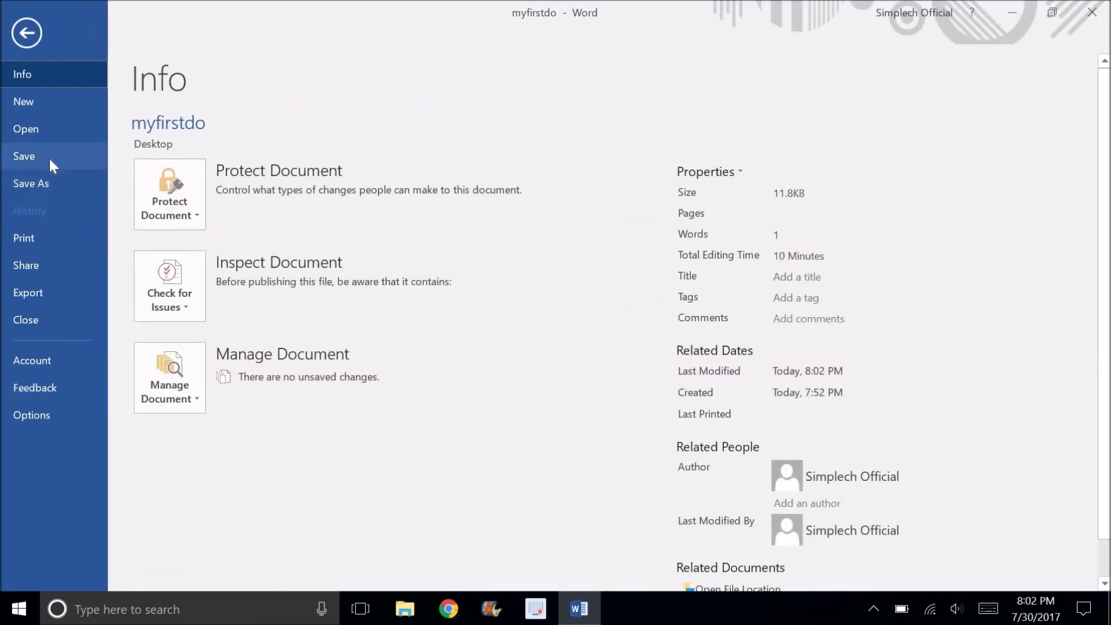
{"action": "left_click", "coordinate": [1092, 13]}
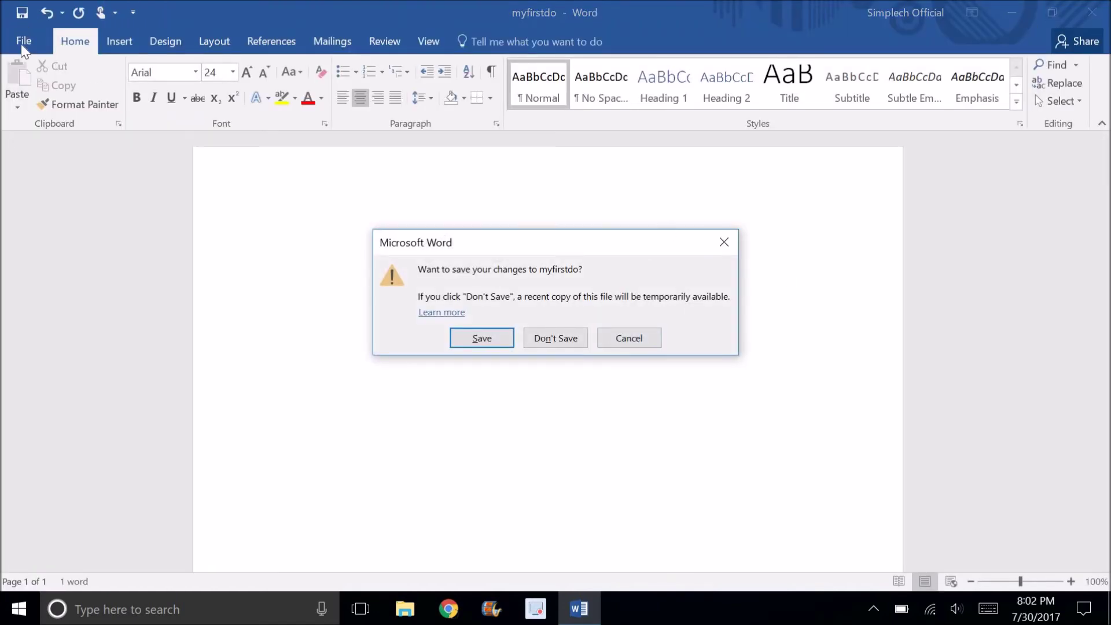
{"action": "left_click", "coordinate": [628, 338]}
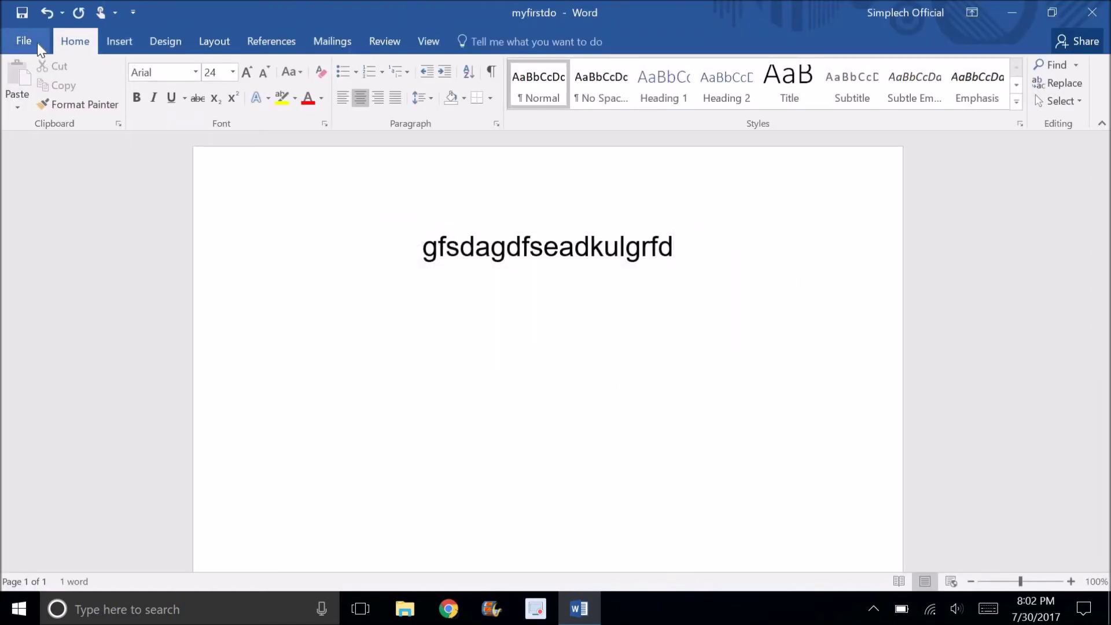
{"action": "left_click", "coordinate": [37, 43]}
{"action": "left_click", "coordinate": [54, 157]}
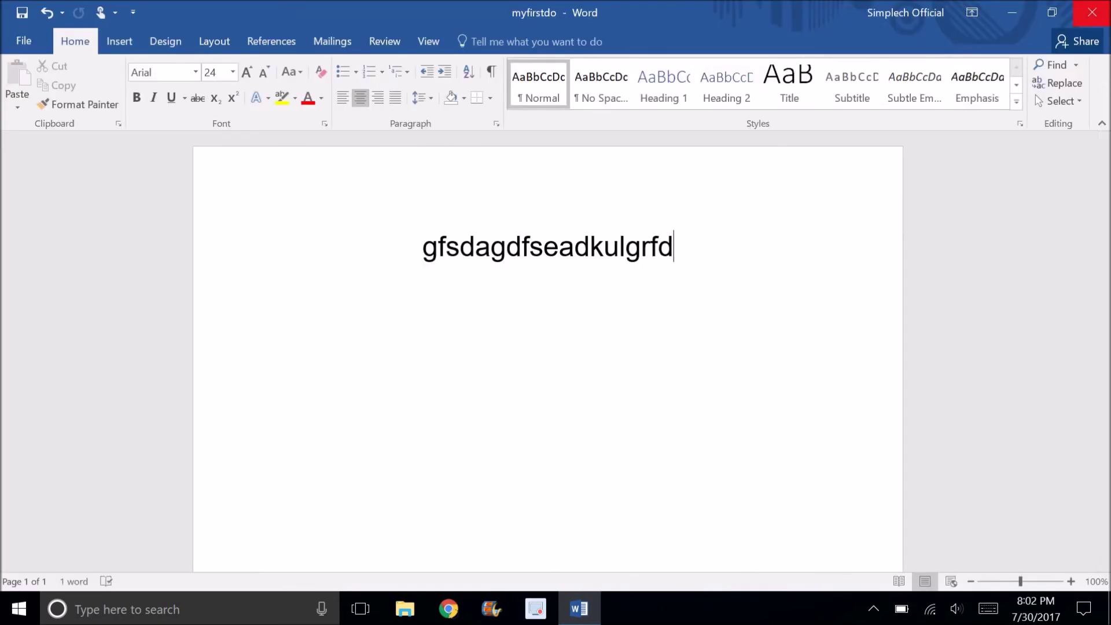
Close the saved document and open myfirstdo from the desktop again in a maximized window.
{"action": "left_click", "coordinate": [1092, 12]}
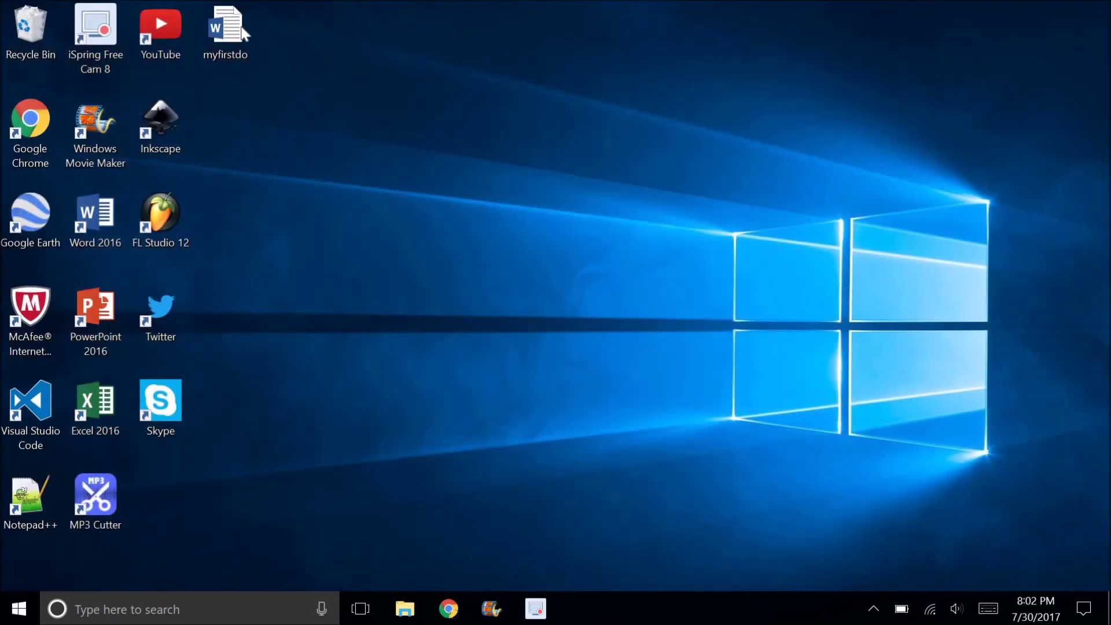
{"action": "double_click", "coordinate": [237, 29]}
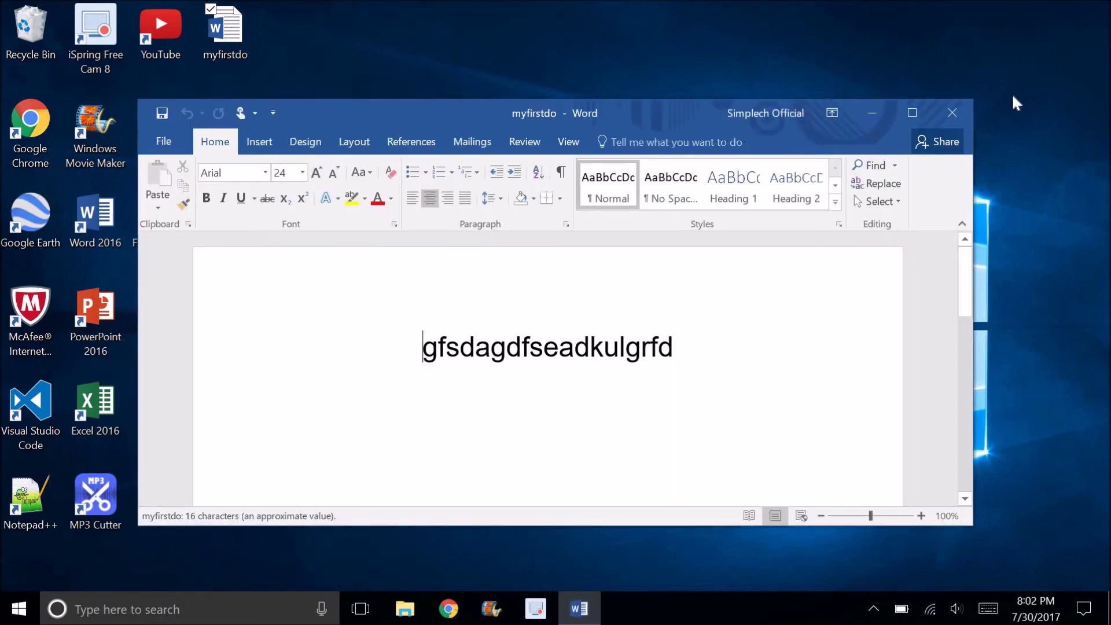
{"action": "left_click", "coordinate": [911, 112]}
Save a copy of the document in the Desktop folder under the name myfirstdoc.
{"action": "left_click", "coordinate": [12, 45]}
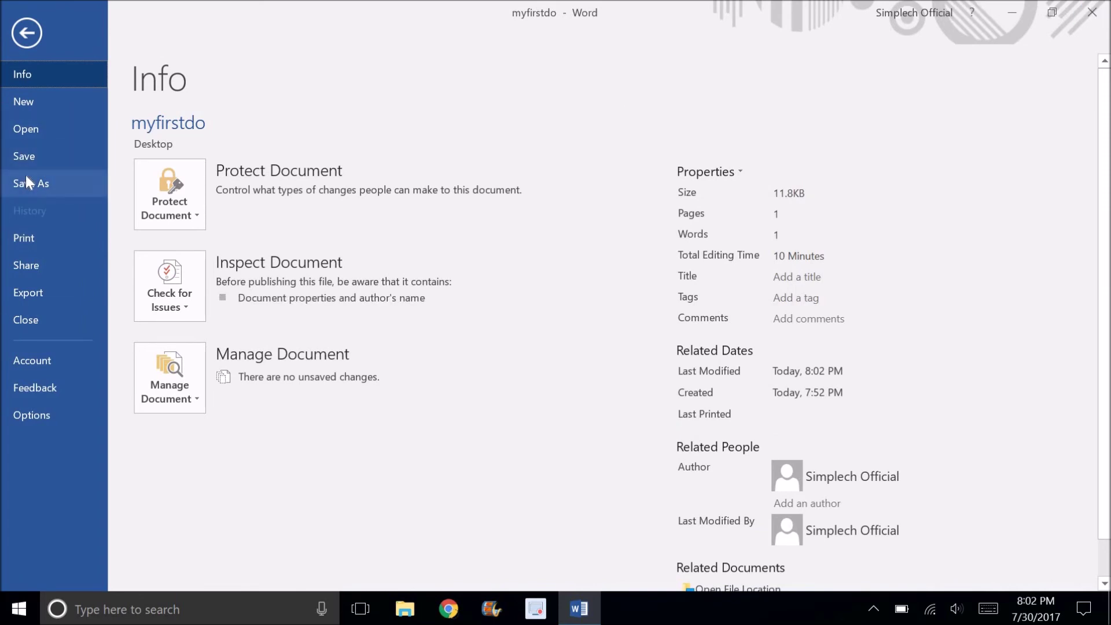
{"action": "left_click", "coordinate": [29, 186]}
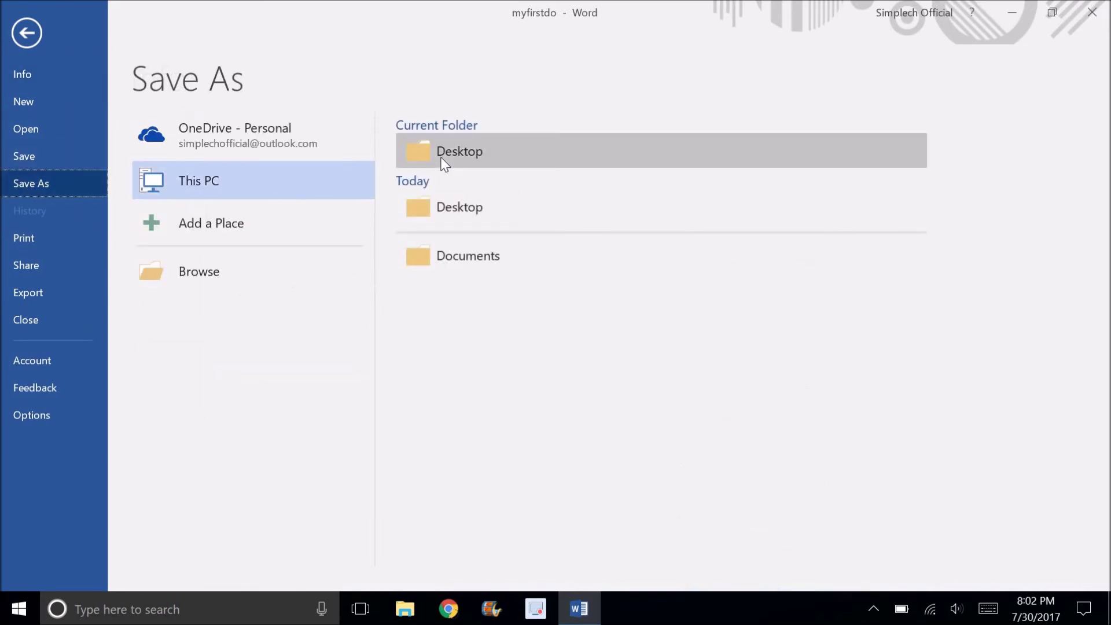
{"action": "left_click", "coordinate": [440, 154]}
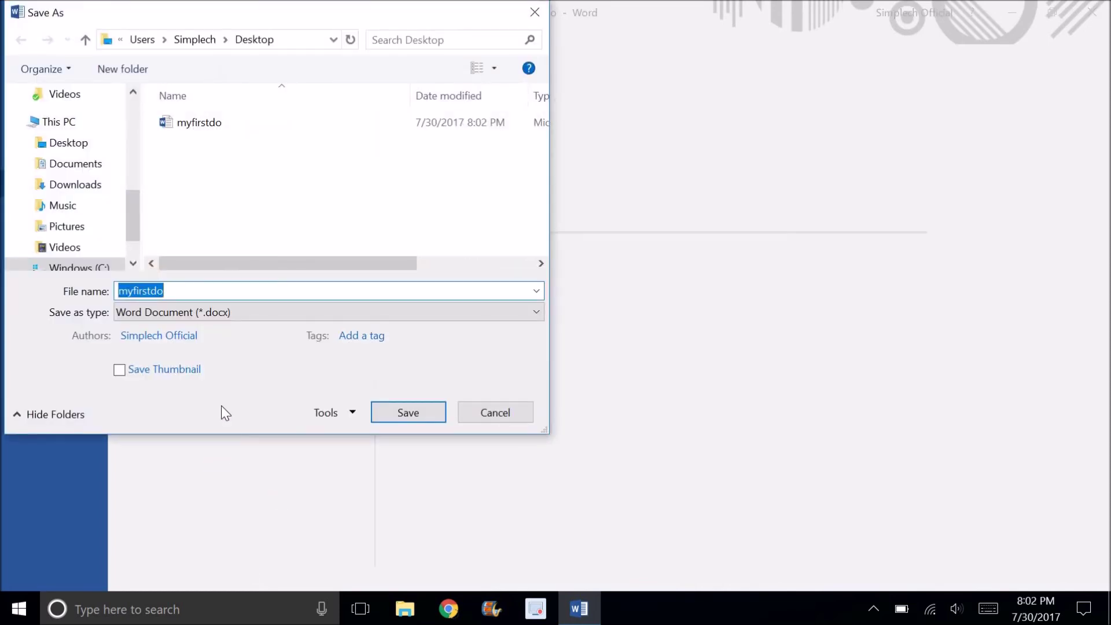
{"action": "key", "text": "Right"}
{"action": "type", "text": "c"}
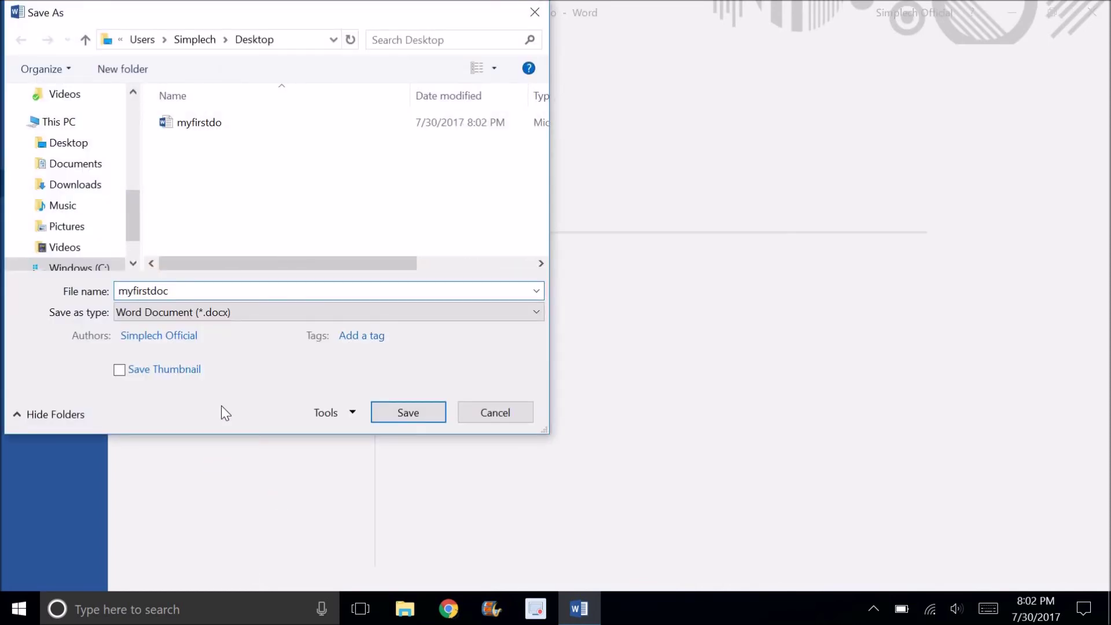
{"action": "key", "text": "Return"}
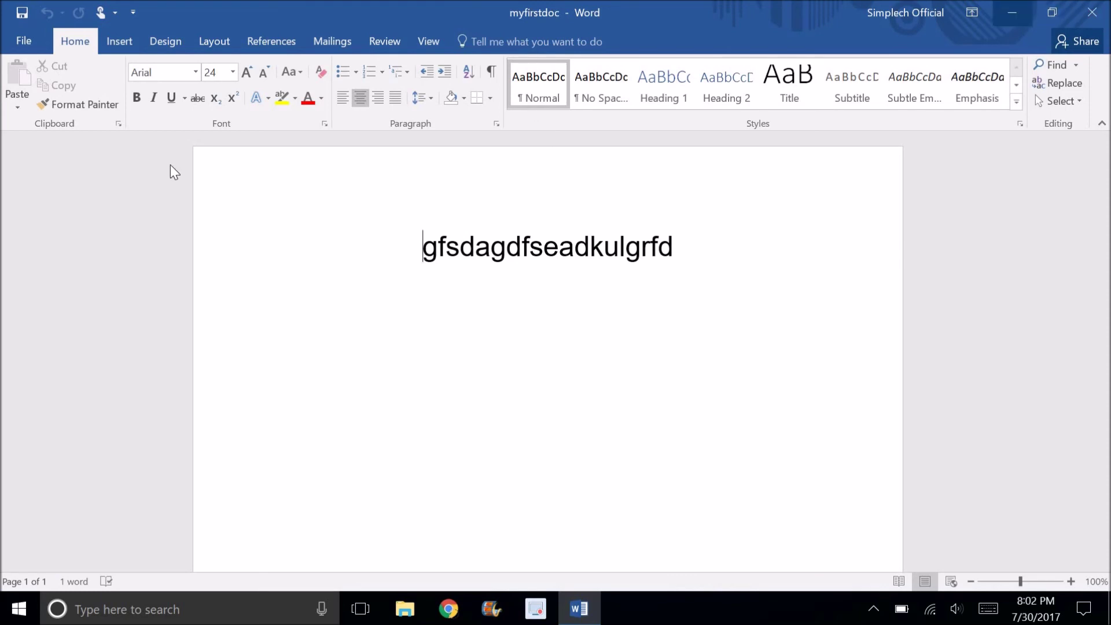
Show the desktop, place the myfirstdoc file below the Skype icon and move the myfirstdo file to the Recycle Bin.
{"action": "key", "text": "super+d"}
{"action": "left_click_drag", "start_coordinate": [228, 63], "coordinate": [168, 501]}
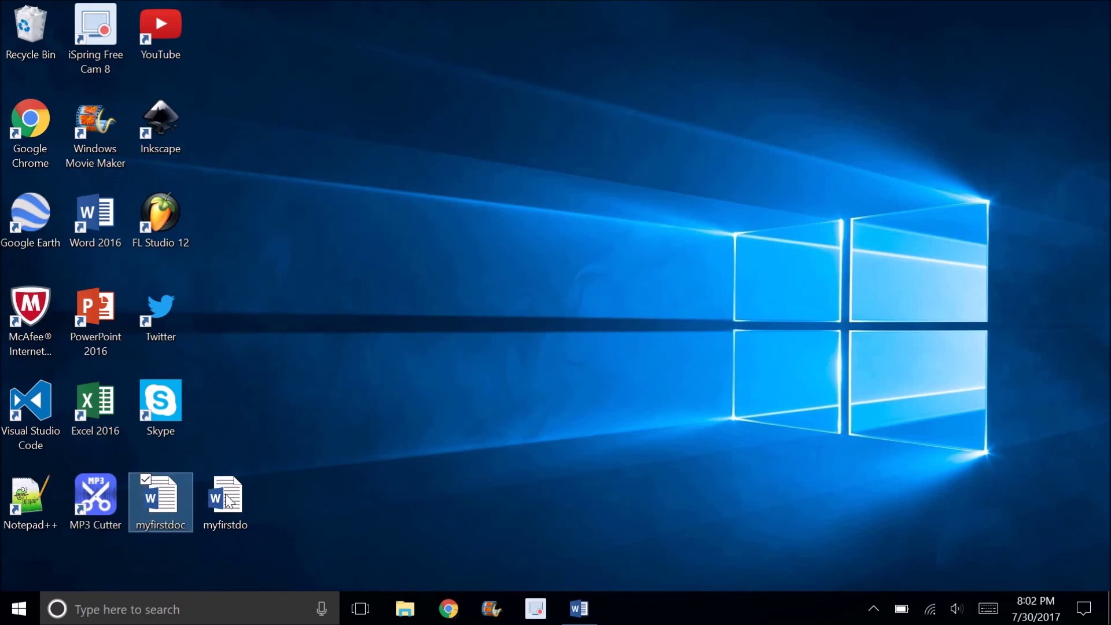
{"action": "left_click", "coordinate": [205, 519]}
{"action": "left_click_drag", "start_coordinate": [209, 517], "coordinate": [23, 26]}
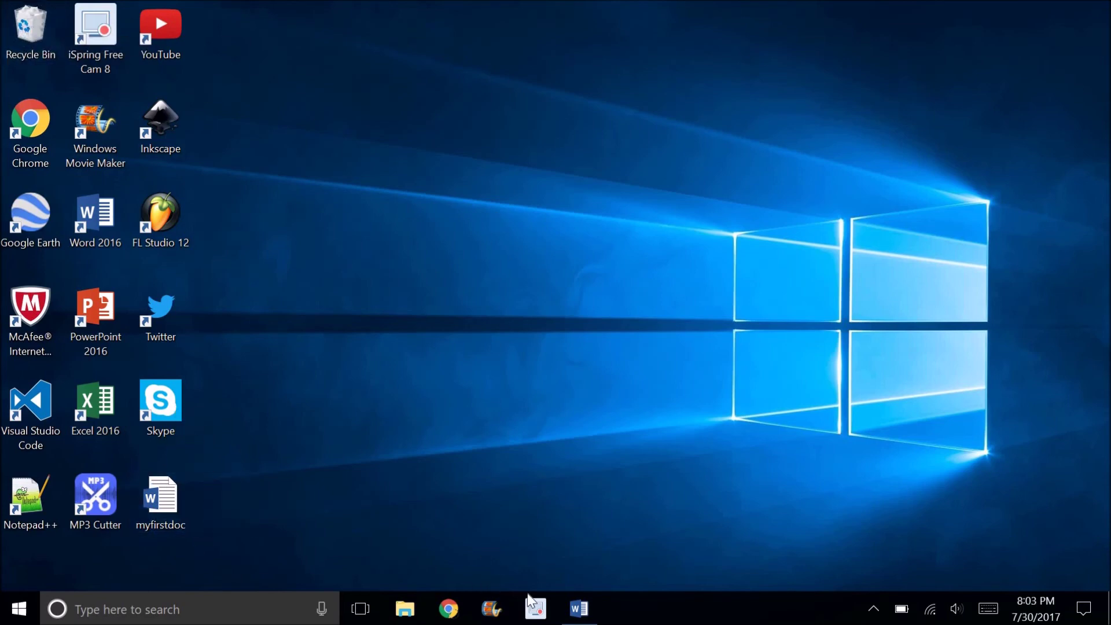
Switch back to the myfirstdoc document in Word and delete all of its text.
{"action": "left_click", "coordinate": [578, 607]}
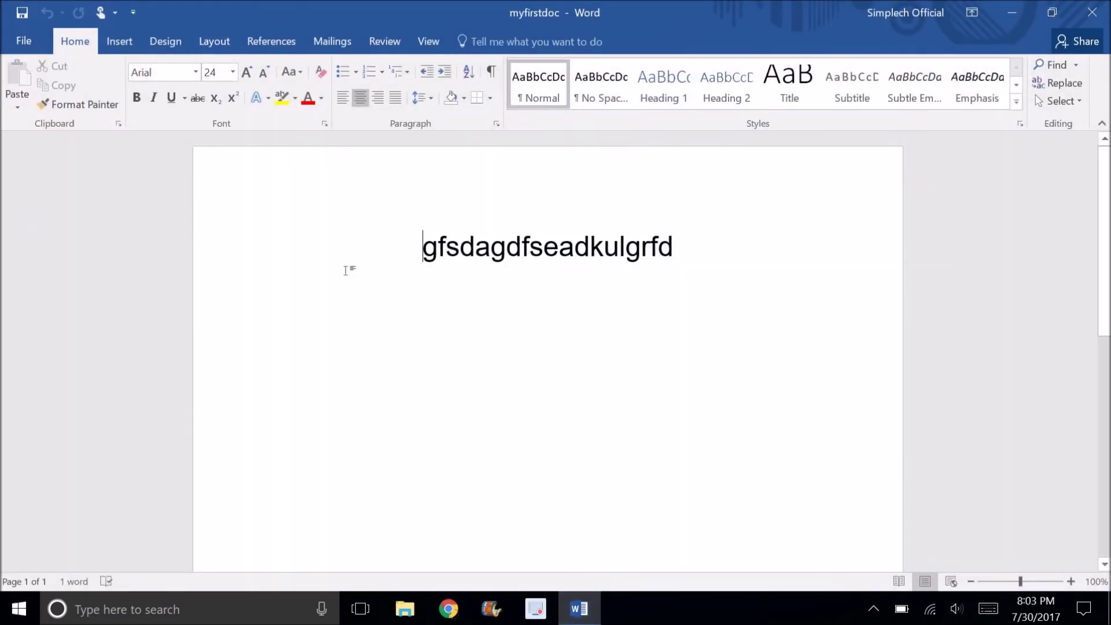
{"action": "key", "text": "ctrl+a"}
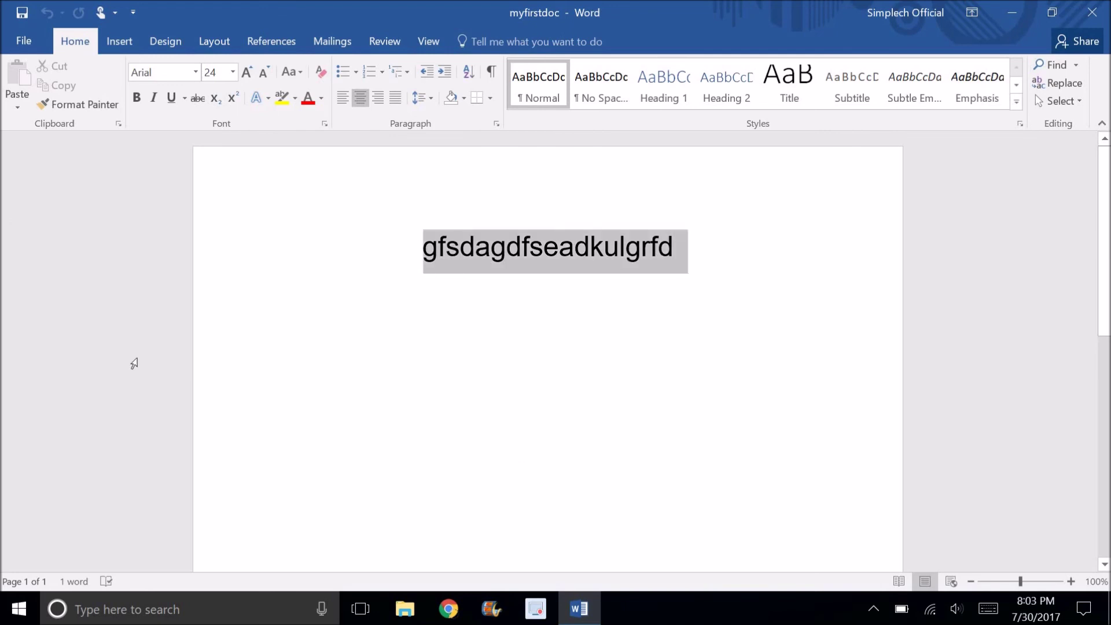
{"action": "key", "text": "Delete"}
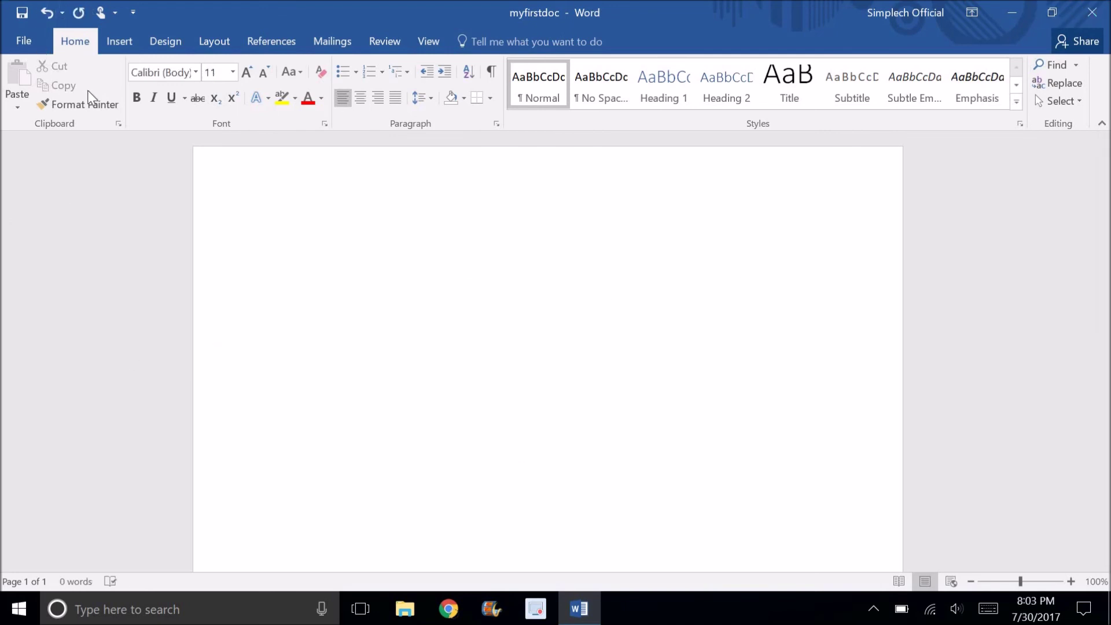